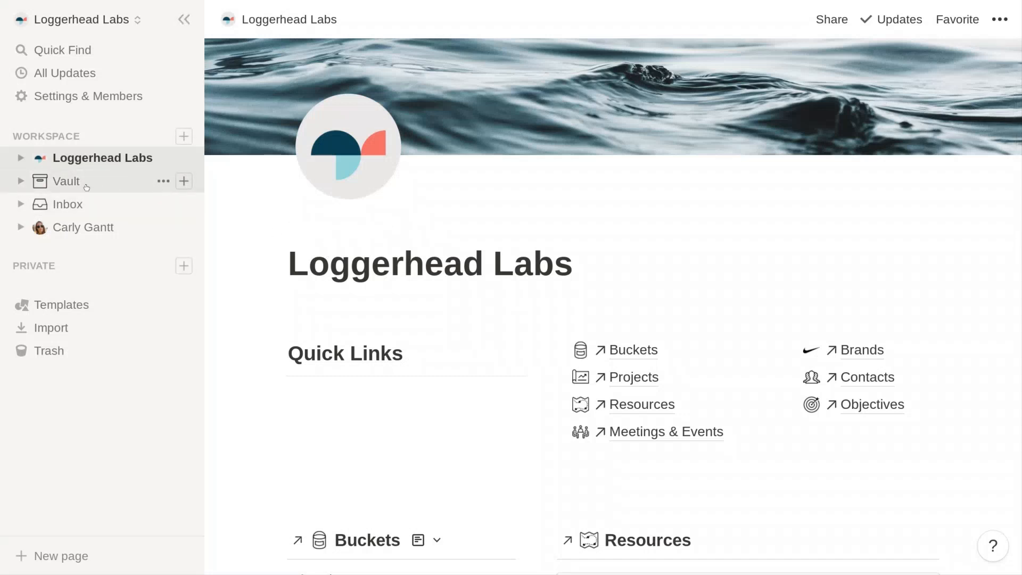
# Step: Open the Buckets database inside the Vault and switch it from the gallery to the Table view
pyautogui.click(20, 182)
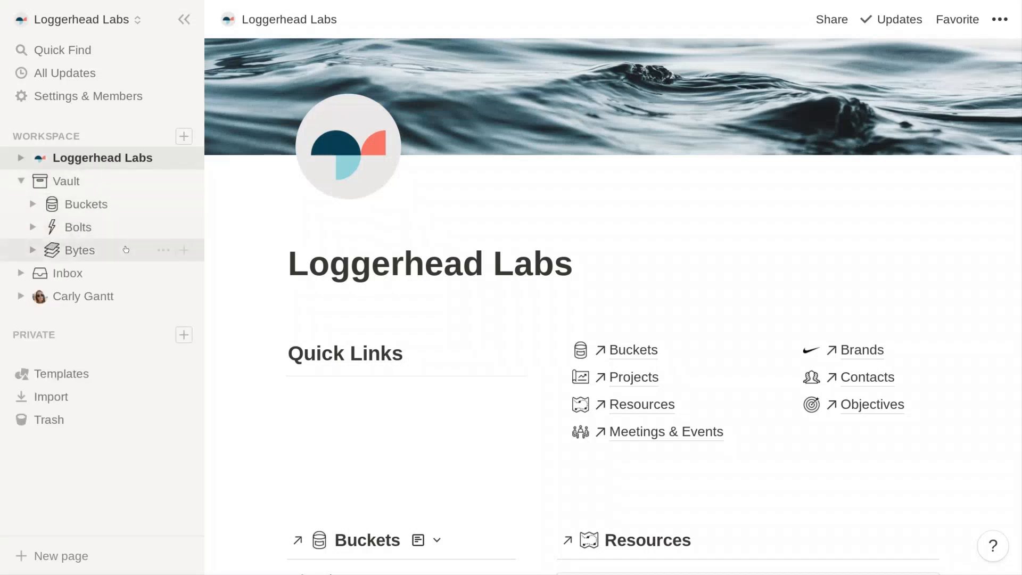
pyautogui.click(97, 180)
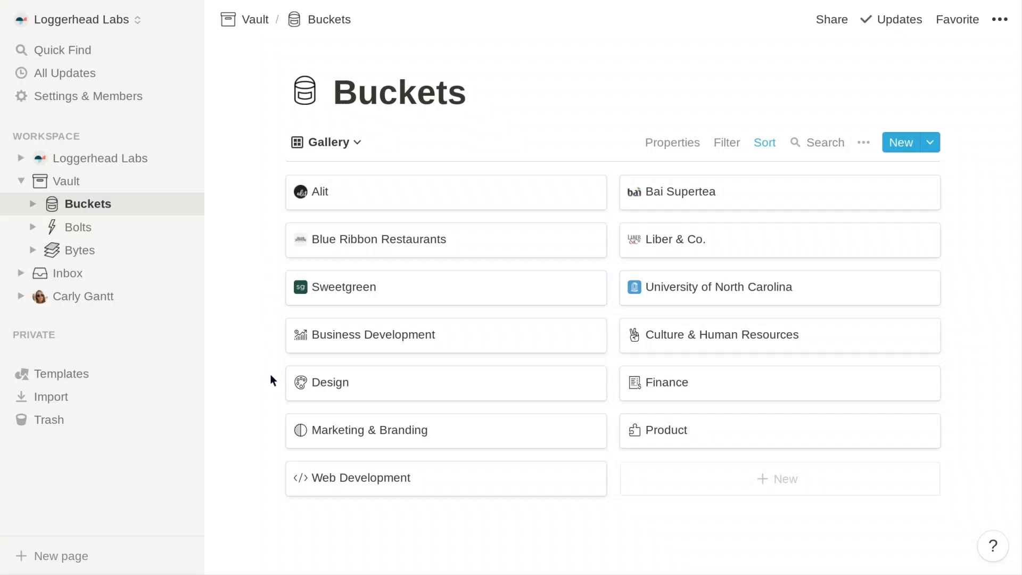
pyautogui.click(340, 147)
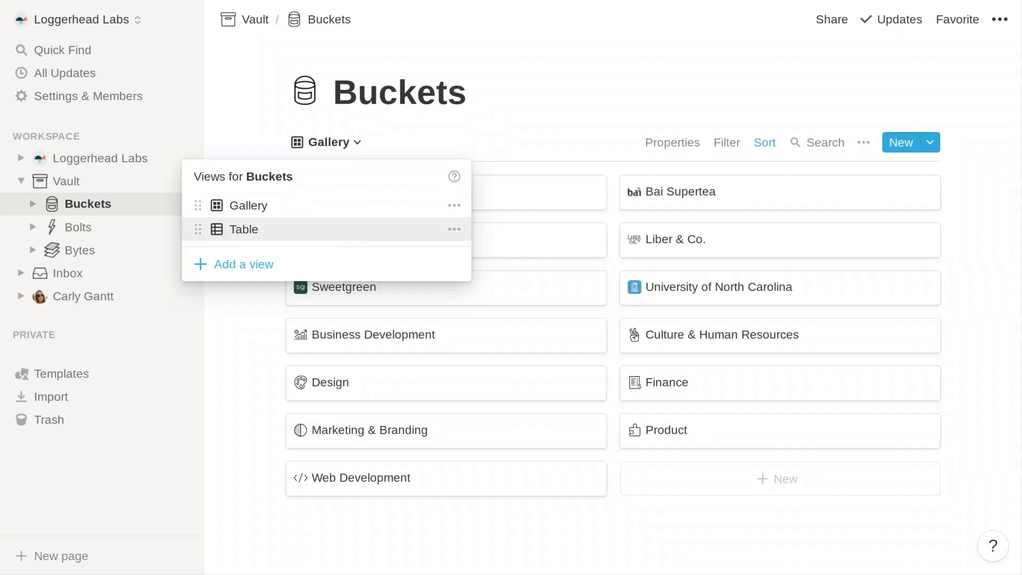
pyautogui.click(330, 231)
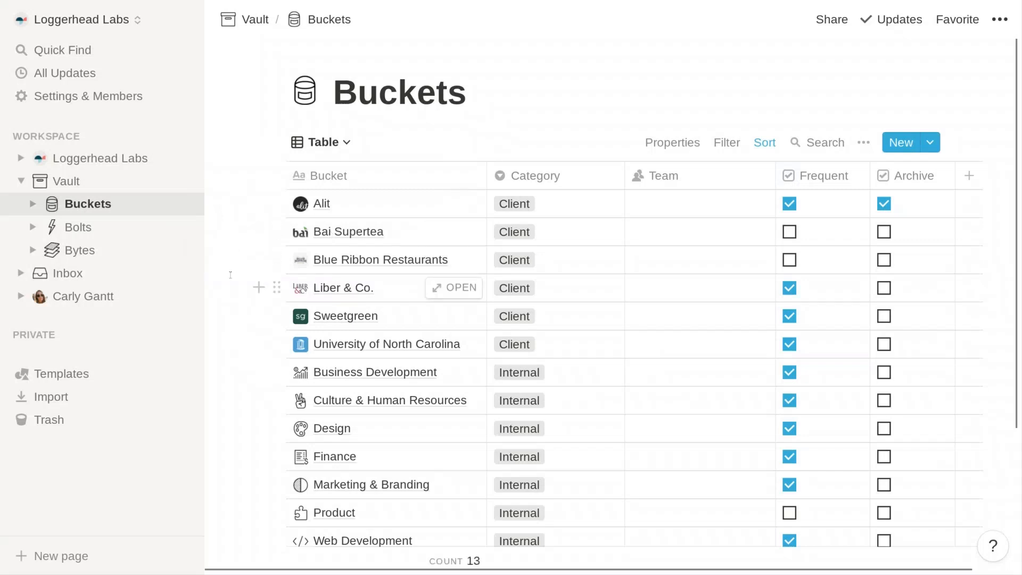
# Step: Review the Buckets table and the list of properties available for its Table view
pyautogui.scroll(-2, 216, 335)
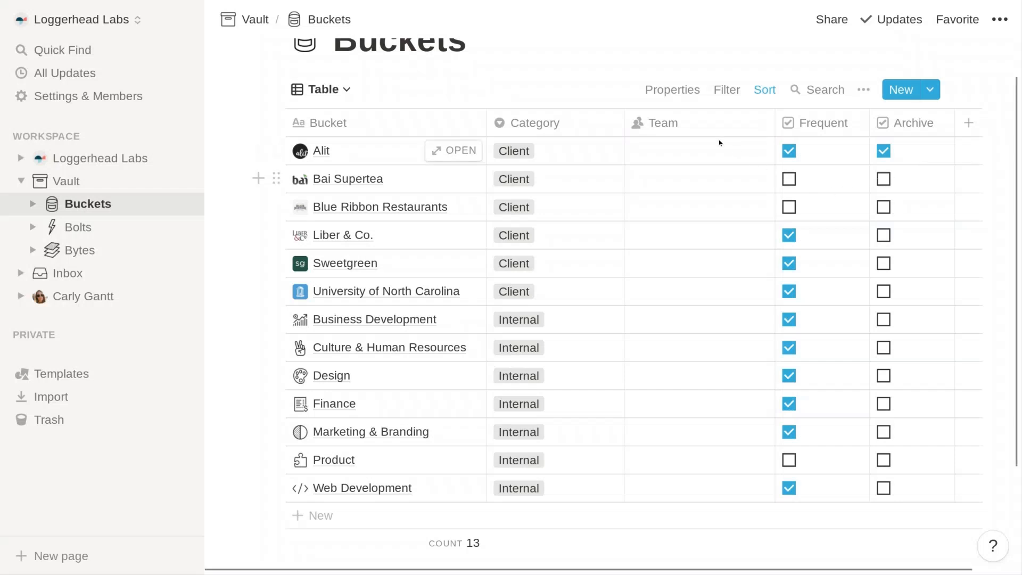
pyautogui.click(674, 90)
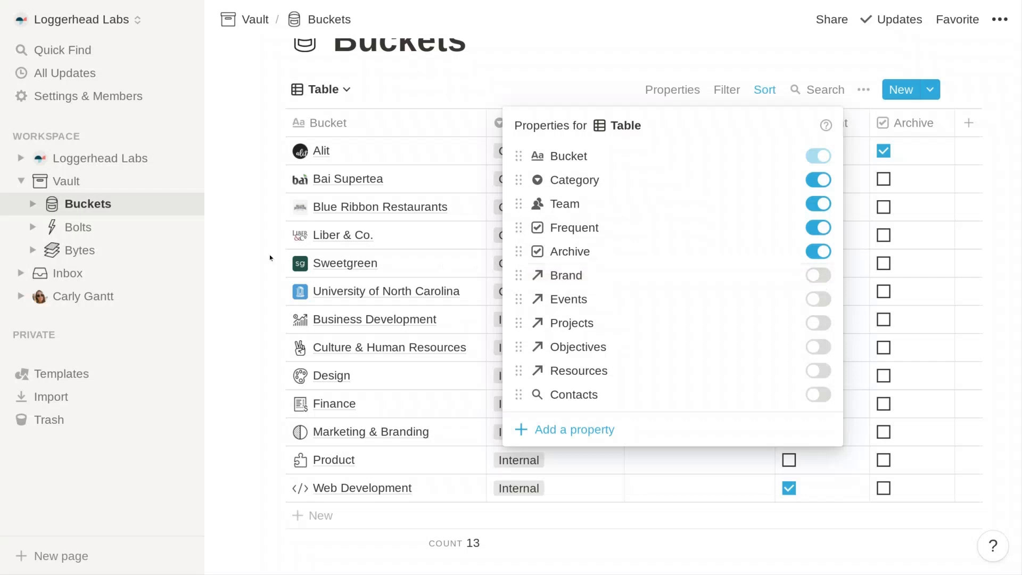
pyautogui.click(236, 253)
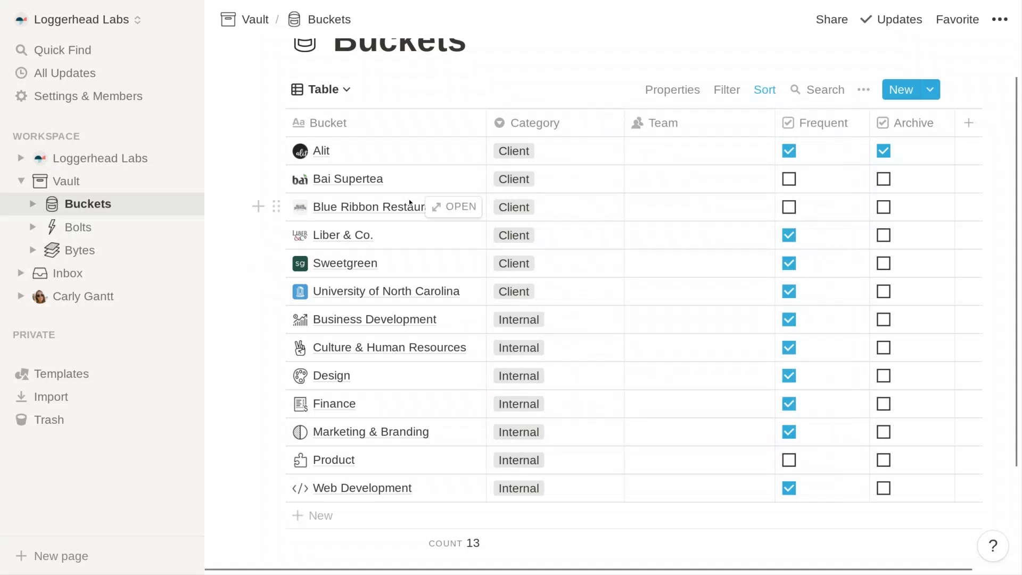
# Step: Open the Blue Ribbon Restaurants bucket as a full page and review its properties down to the Projects section
pyautogui.click(452, 207)
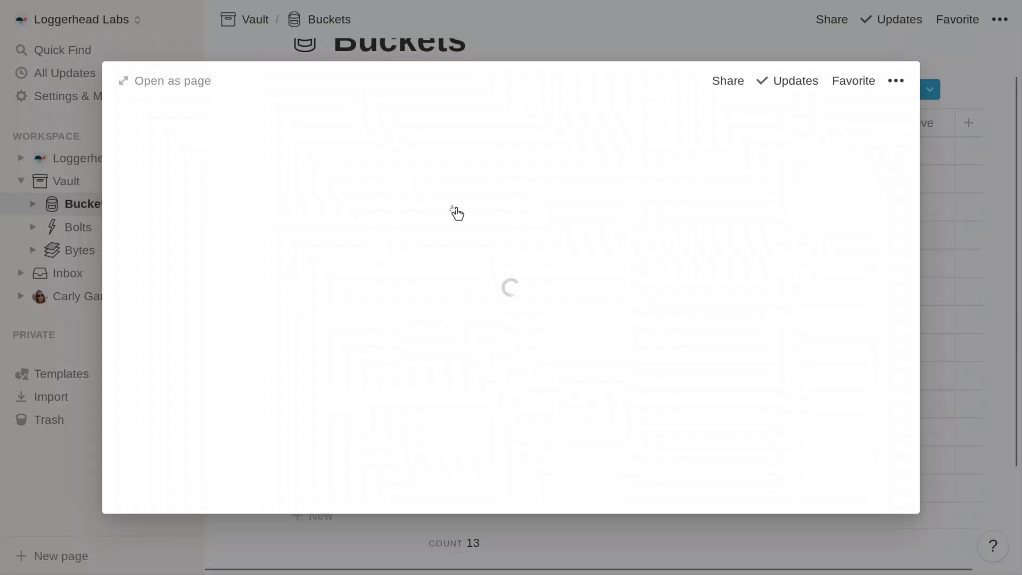
pyautogui.click(178, 82)
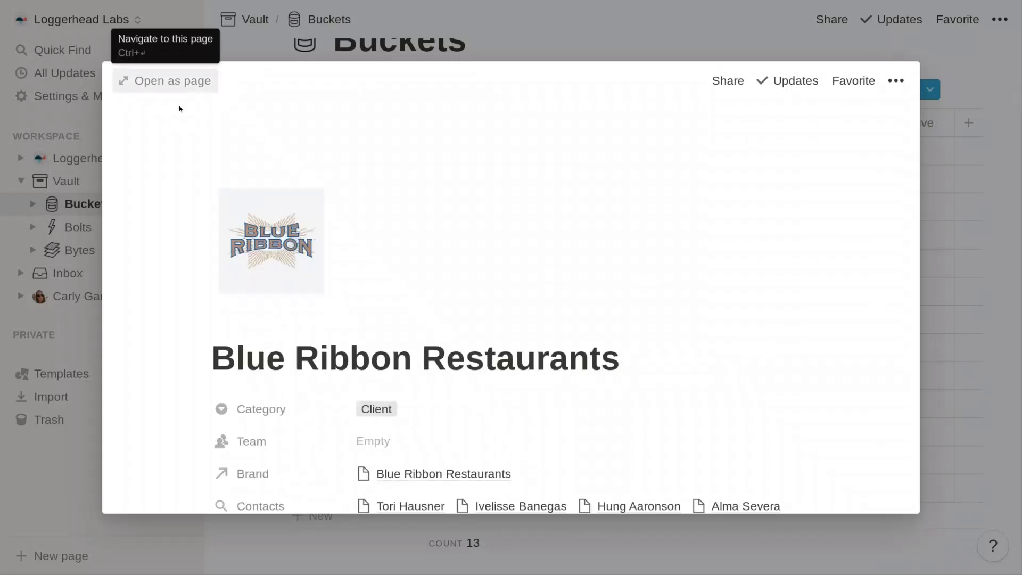
pyautogui.scroll(-5, 268, 283)
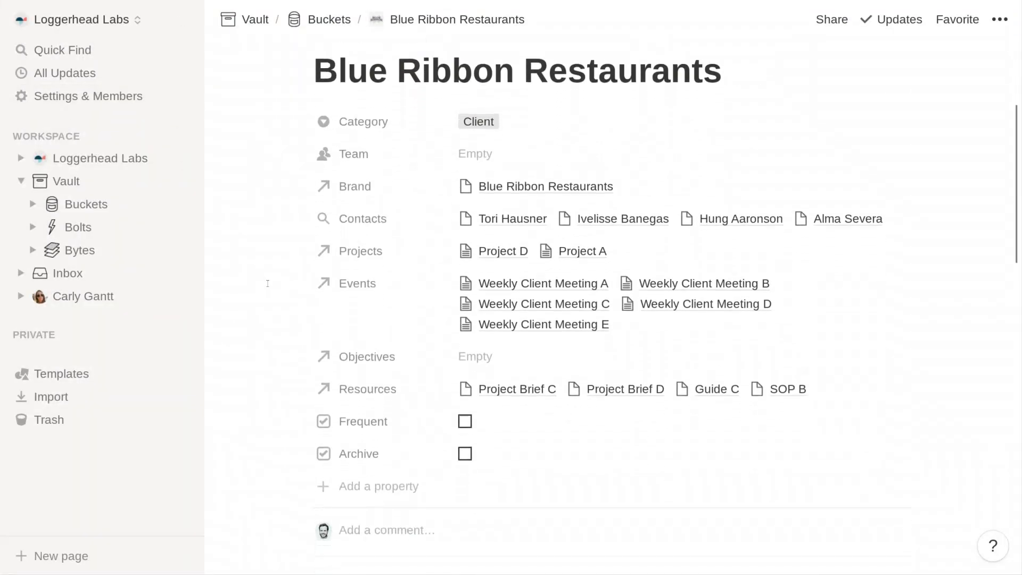
pyautogui.scroll(-5, 273, 319)
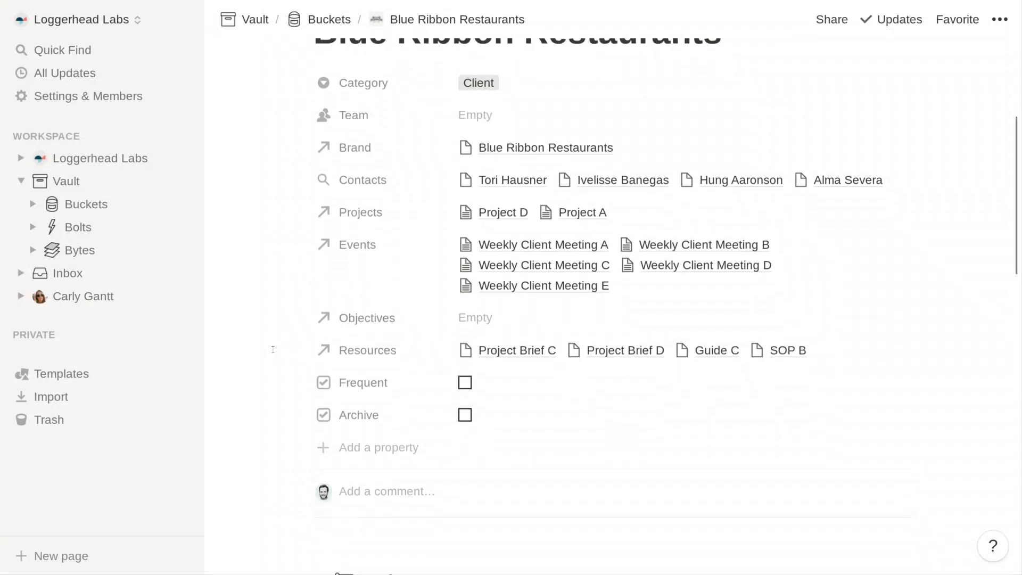
pyautogui.scroll(-5, 278, 355)
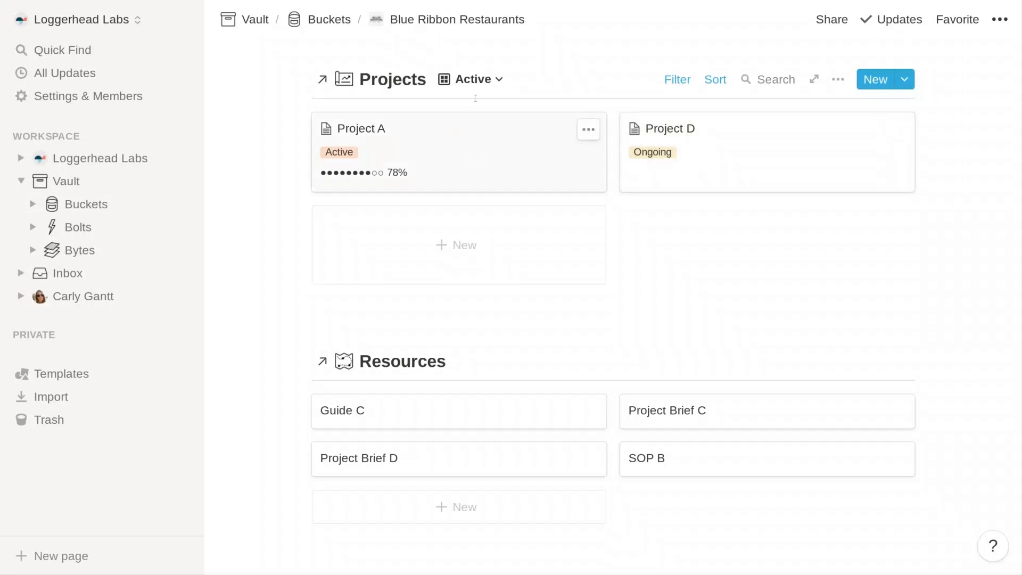
# Step: Look through the status columns of the Projects section in its All board view, and return it to the Active view
pyautogui.click(488, 84)
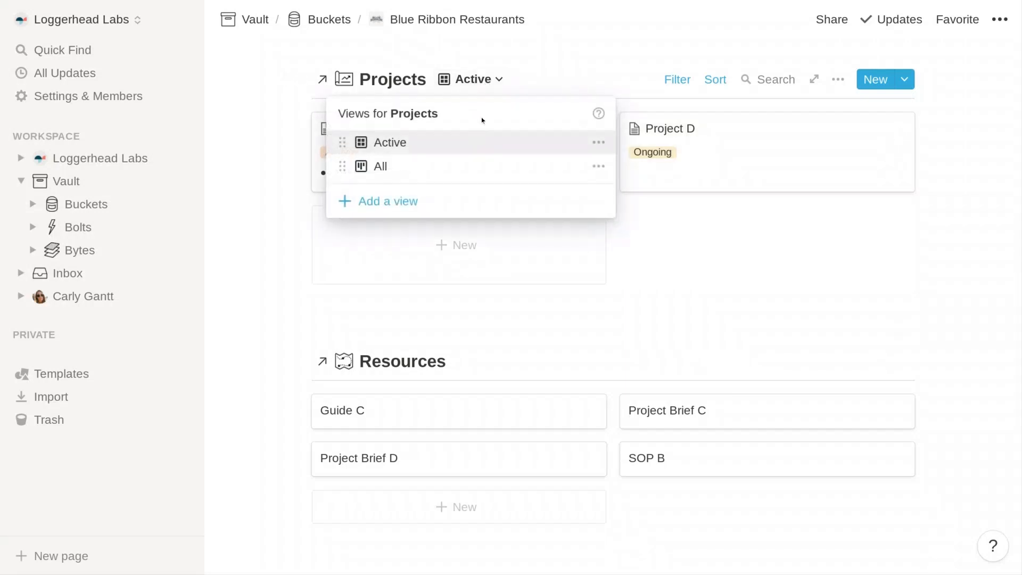
pyautogui.click(481, 168)
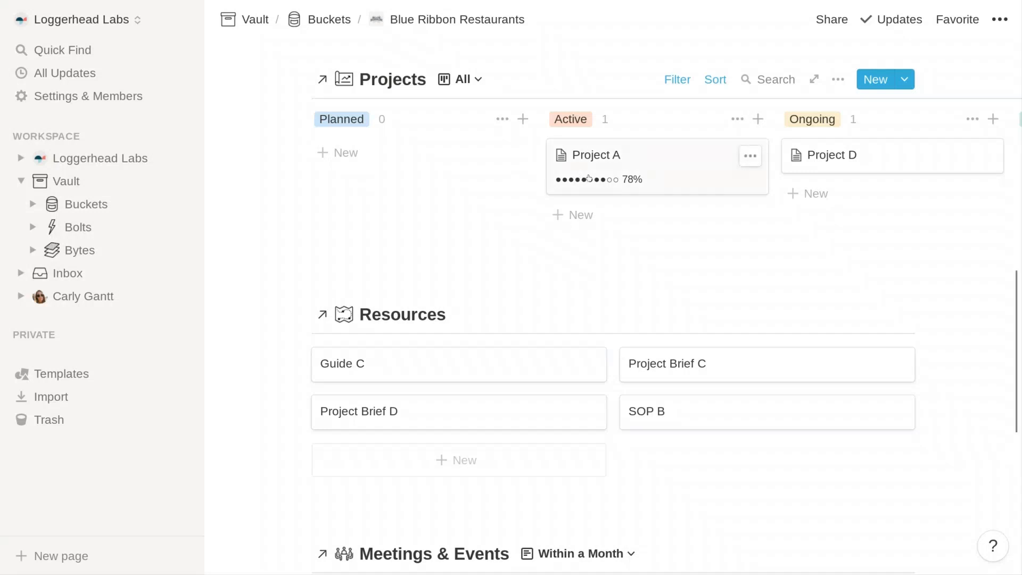
pyautogui.hscroll(1, 589, 178)
pyautogui.hscroll(6, 589, 177)
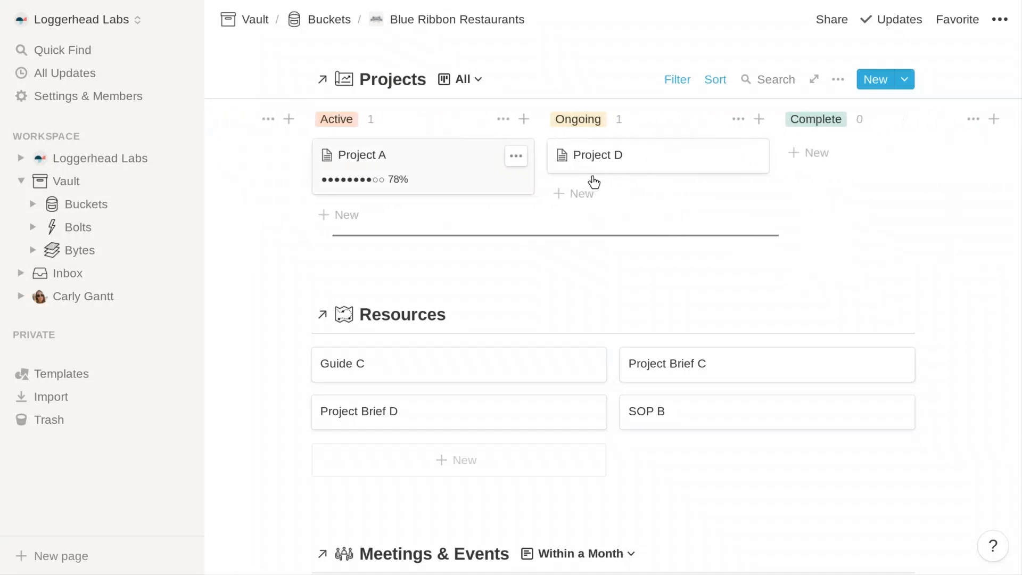
pyautogui.hscroll(2, 595, 183)
pyautogui.hscroll(-5, 594, 183)
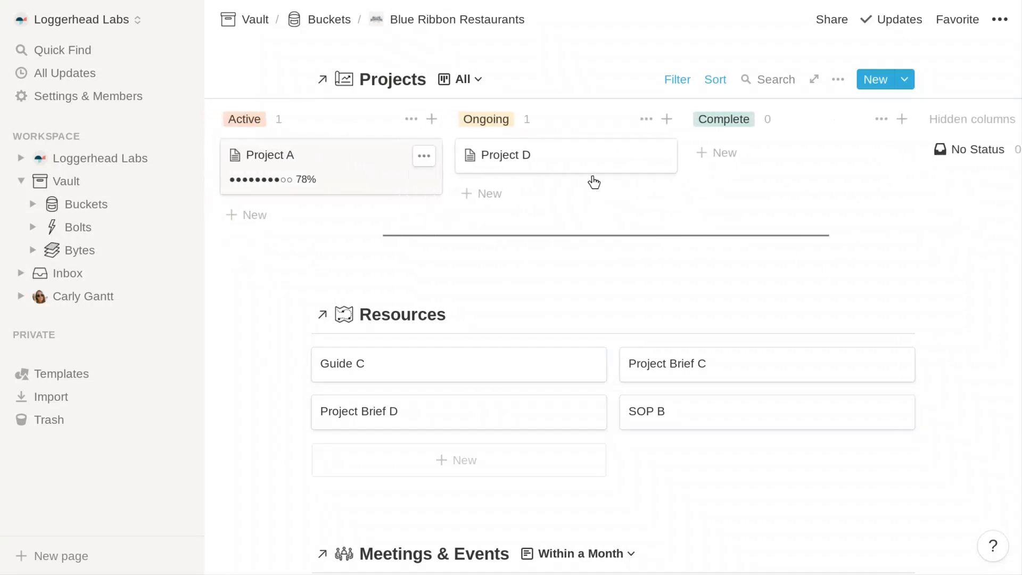
pyautogui.hscroll(-4, 594, 183)
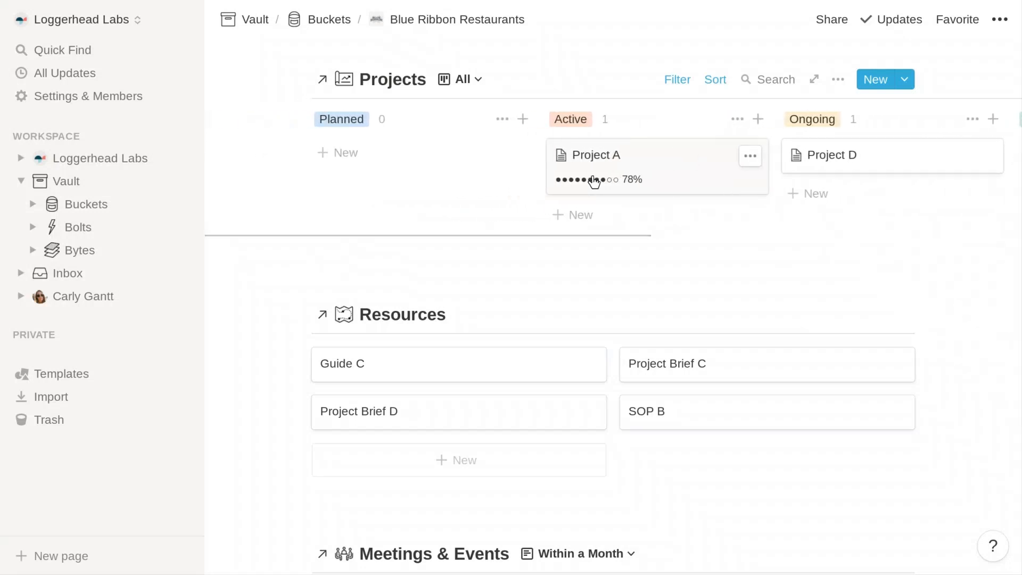
pyautogui.scroll(1, 513, 170)
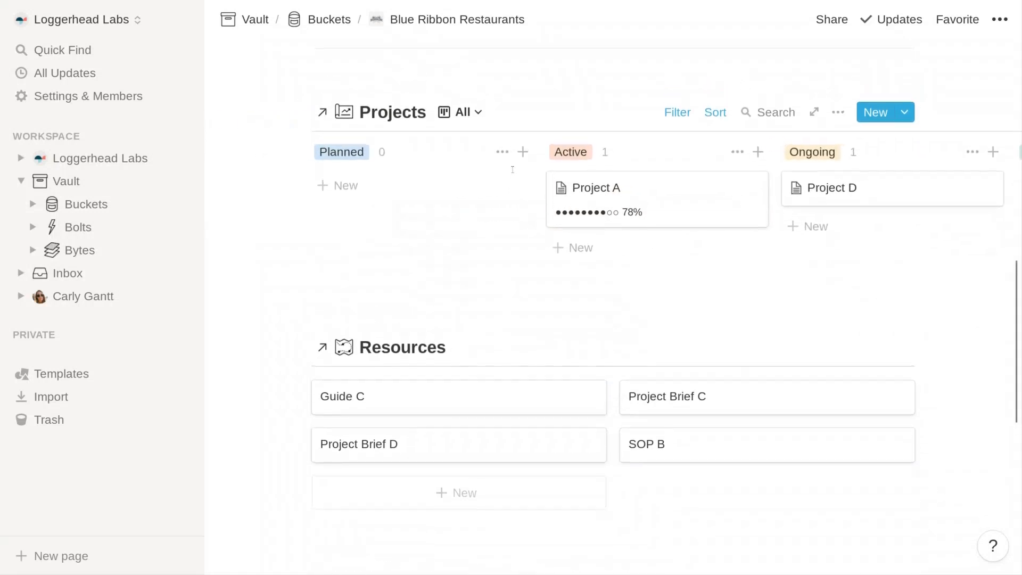
pyautogui.click(473, 115)
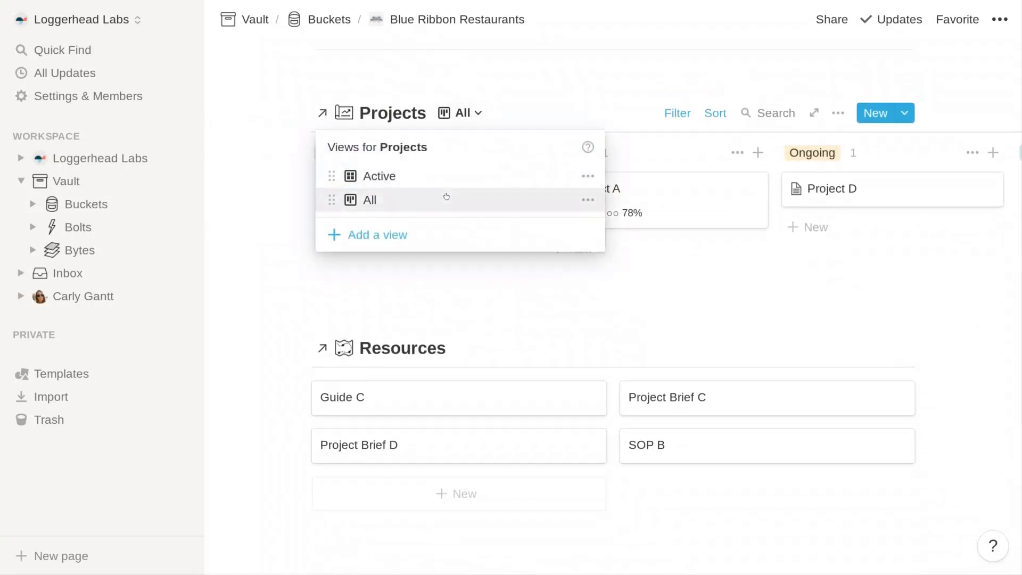
pyautogui.click(446, 186)
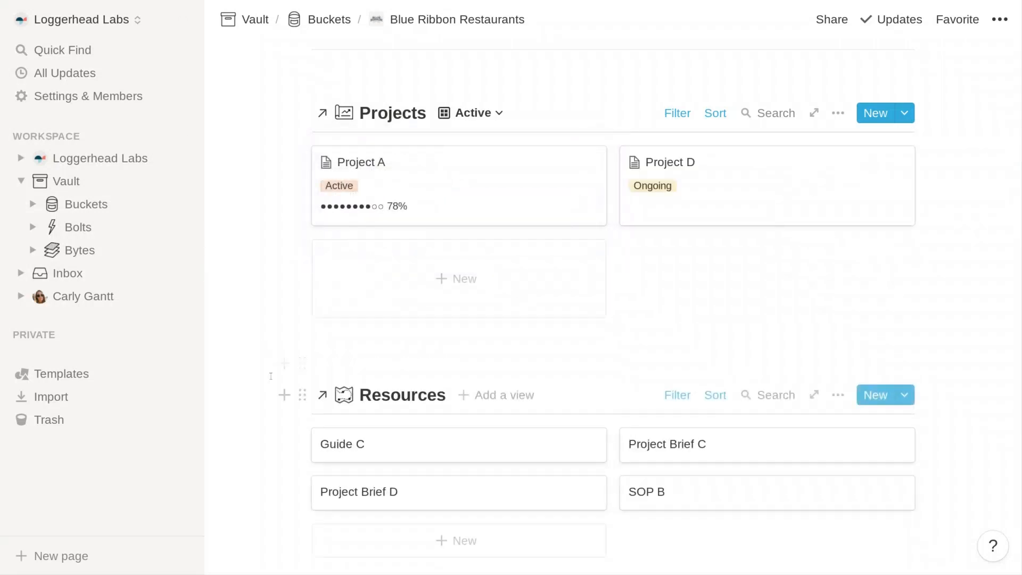
# Step: Review the Resources section, and view Meetings & Events as a Calendar before returning it to Within a Month
pyautogui.scroll(-2, 270, 376)
pyautogui.scroll(-3, 271, 376)
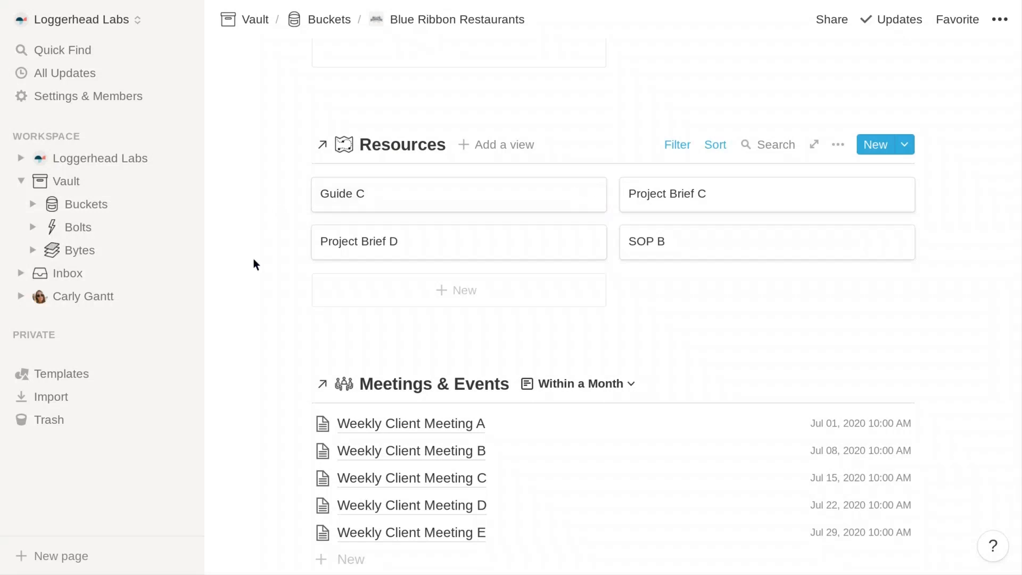
pyautogui.scroll(-4, 253, 260)
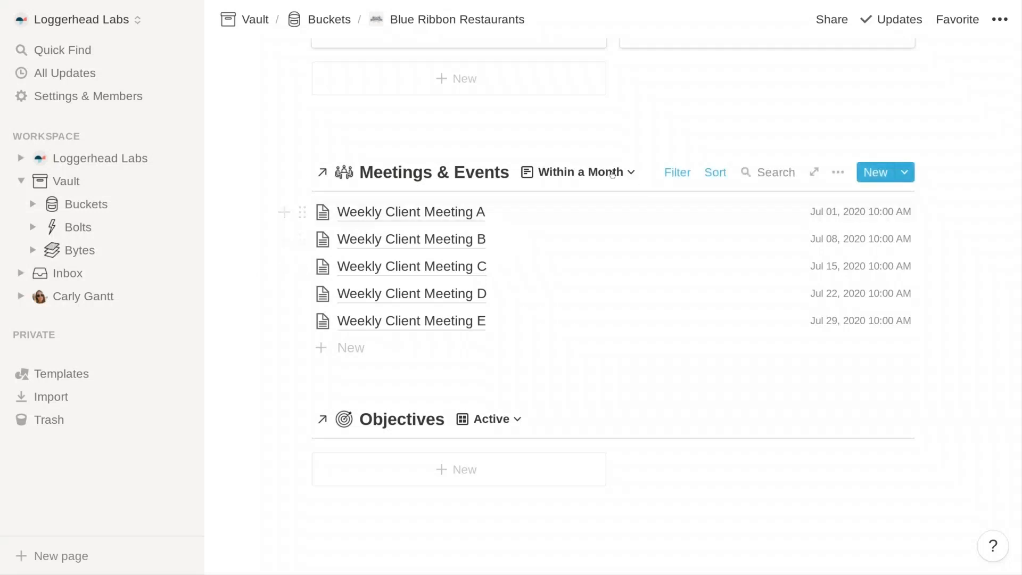
pyautogui.click(578, 172)
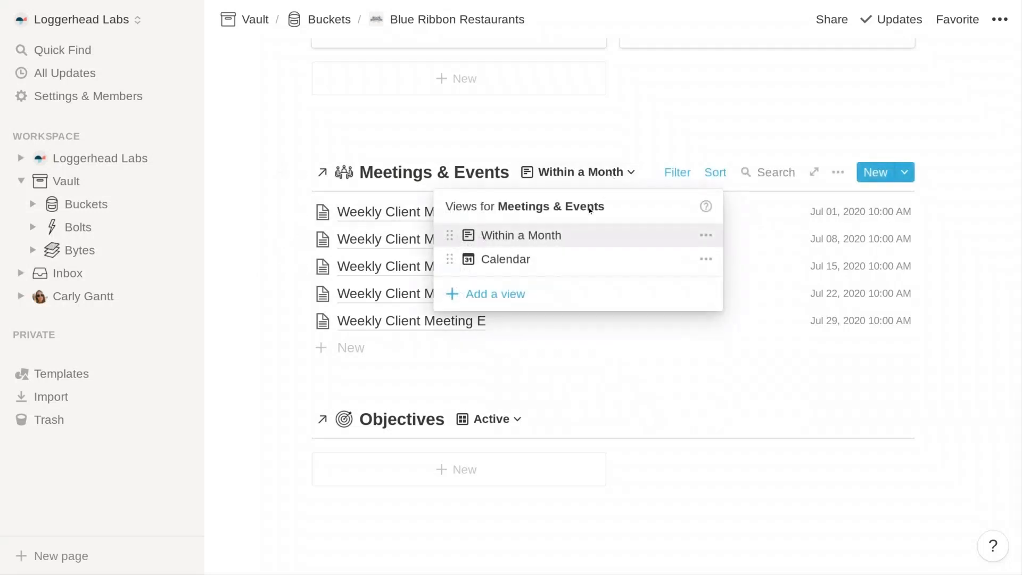
pyautogui.click(577, 261)
pyautogui.scroll(-3, 274, 331)
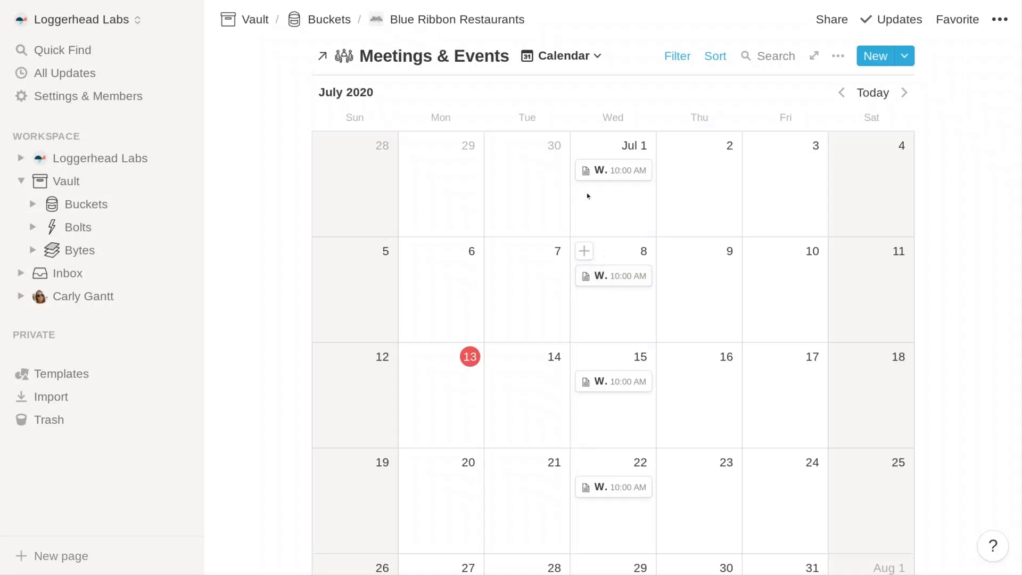
pyautogui.click(567, 65)
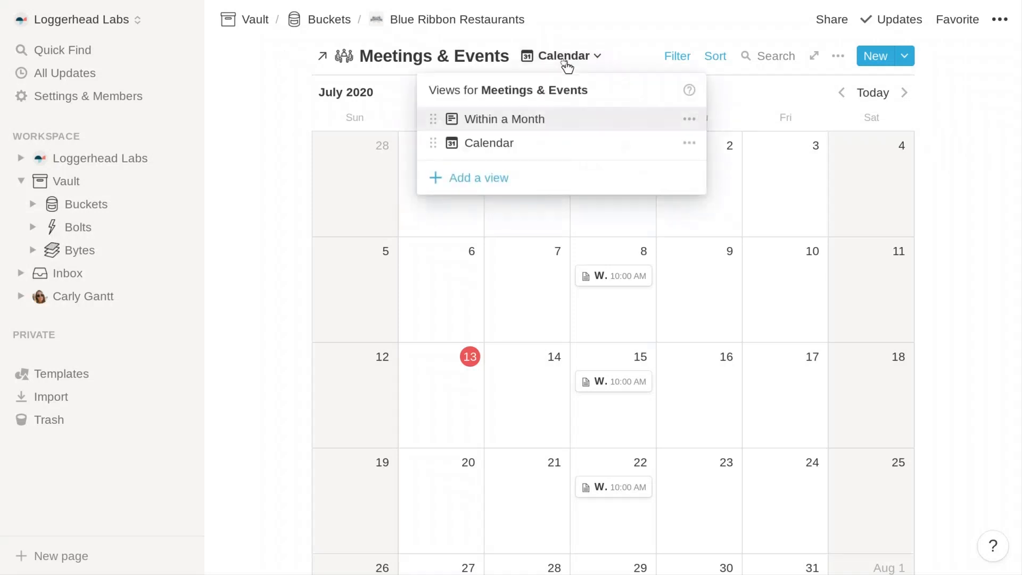
pyautogui.click(559, 120)
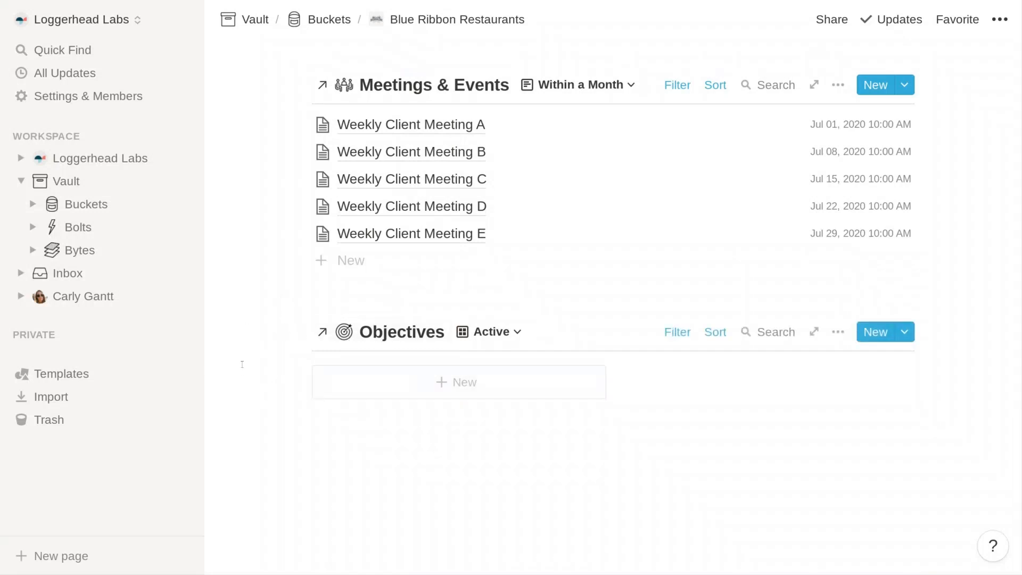
# Step: Look back over the Blue Ribbon Restaurants sections and properties, and return to the Buckets database
pyautogui.scroll(1, 243, 364)
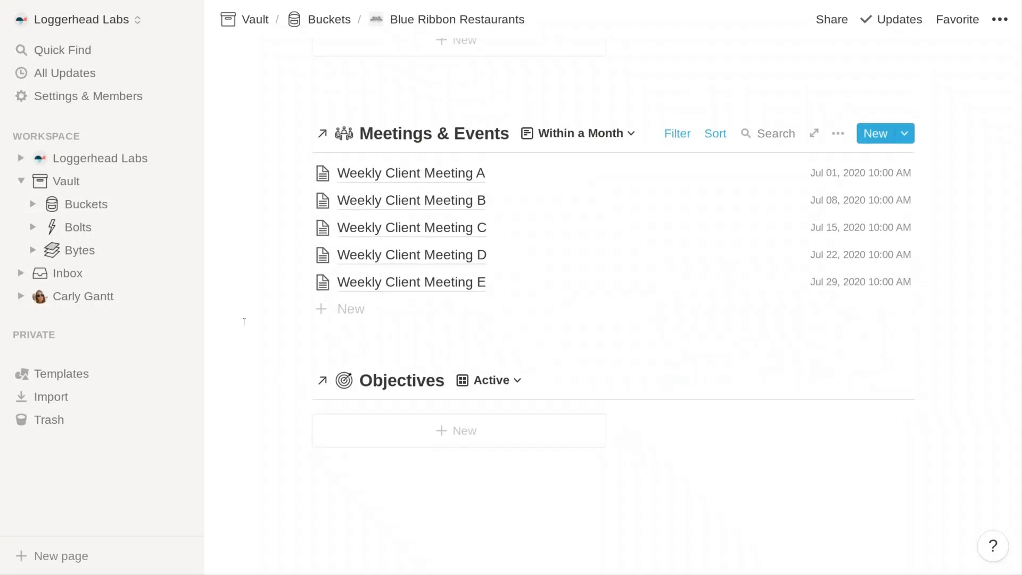
pyautogui.scroll(3, 244, 322)
pyautogui.scroll(-2, 249, 333)
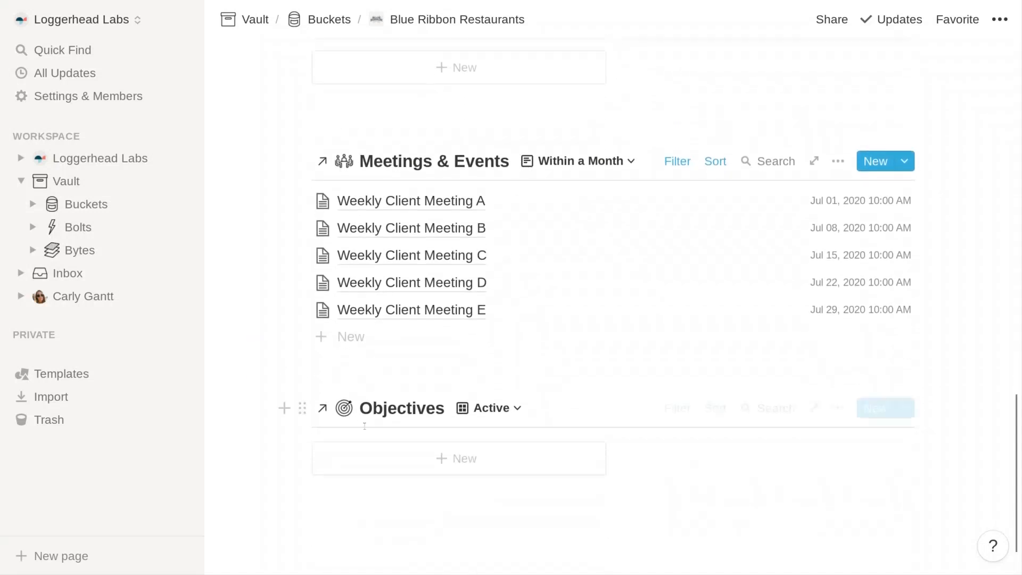
pyautogui.scroll(6, 270, 350)
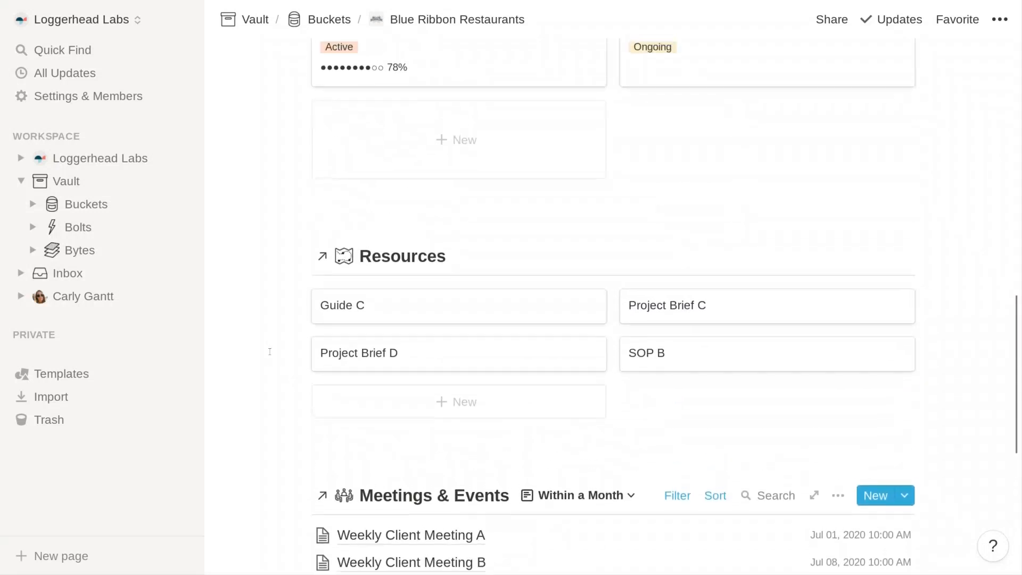
pyautogui.scroll(12, 271, 357)
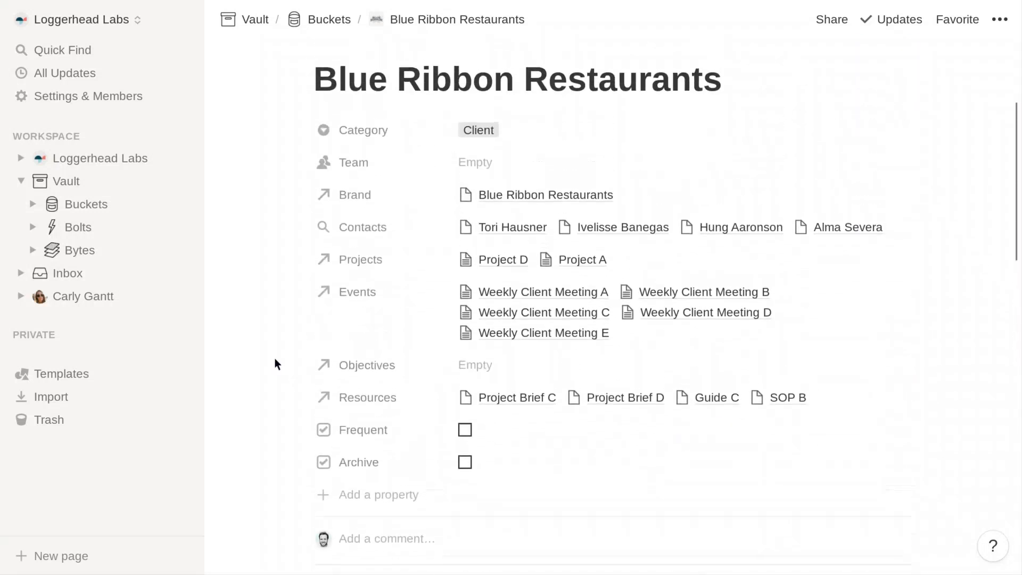
pyautogui.scroll(2, 274, 359)
pyautogui.click(329, 20)
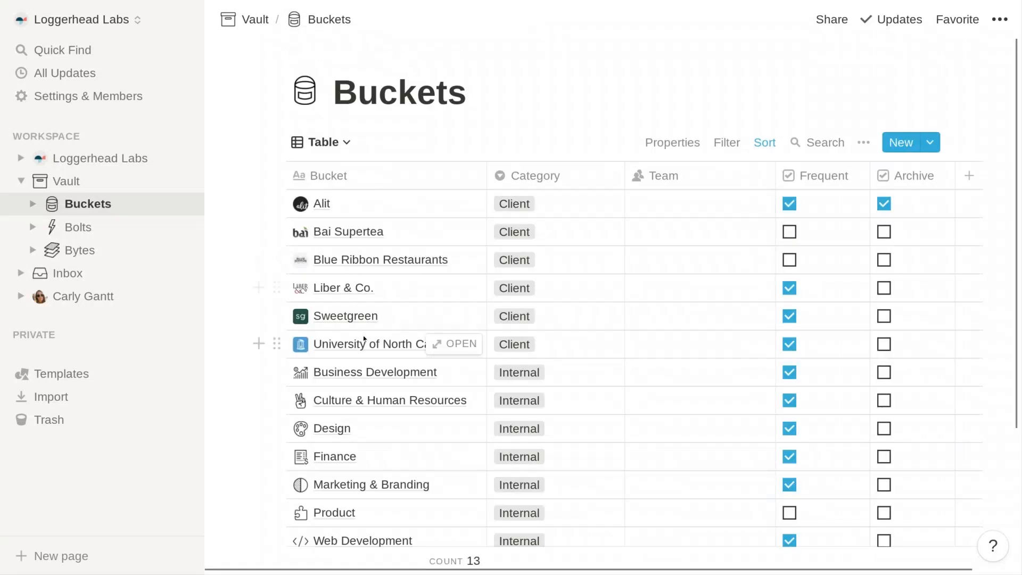
# Step: Open the Marketing & Branding bucket and review its properties, Meetings & Events and Objectives sections
pyautogui.scroll(-3, 364, 339)
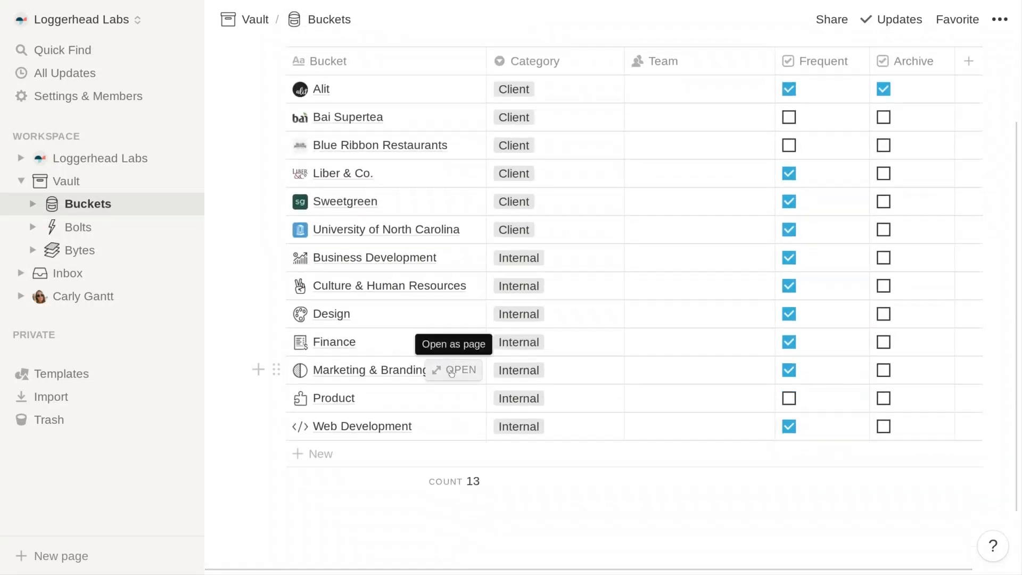
pyautogui.click(451, 372)
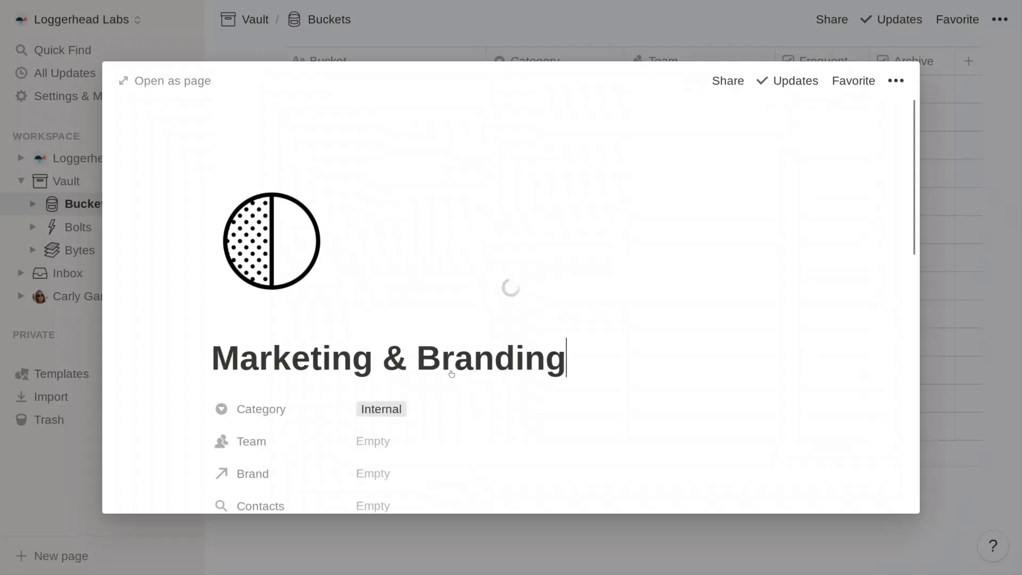
pyautogui.scroll(-7, 455, 378)
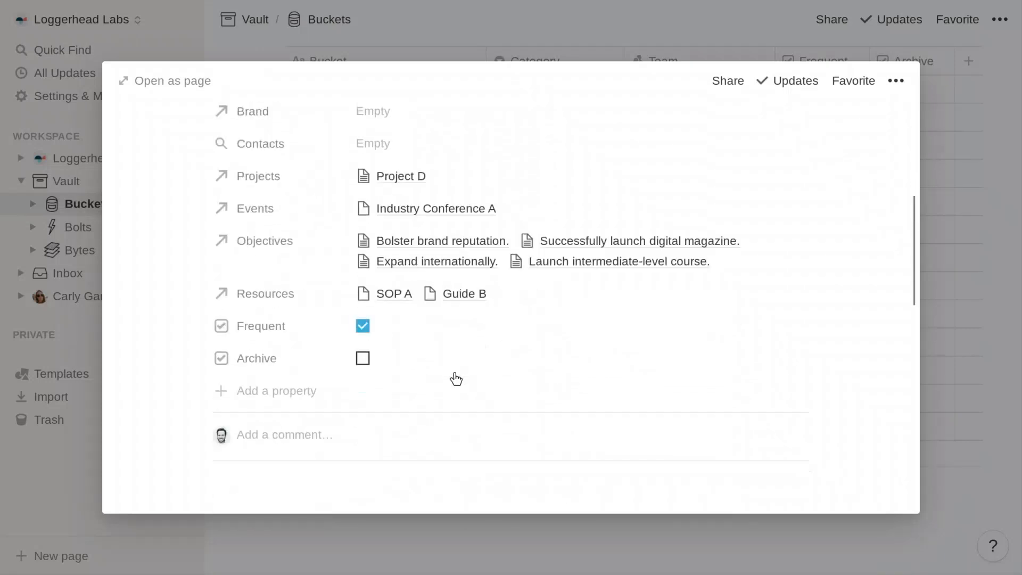
pyautogui.scroll(-14, 456, 379)
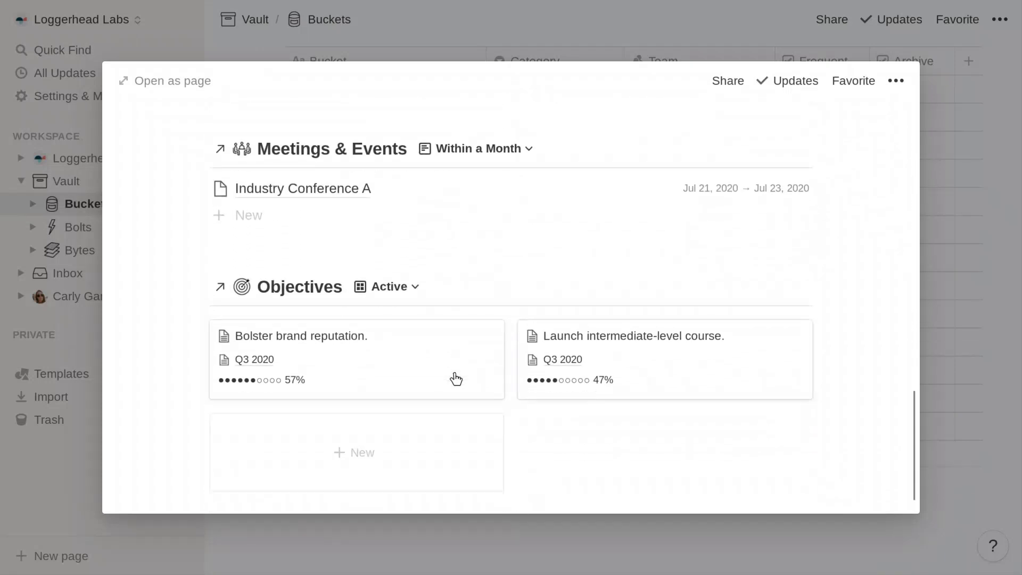
# Step: Switch the Marketing & Branding Objectives section to its All view and review the active and upcoming objectives
pyautogui.scroll(-1, 456, 379)
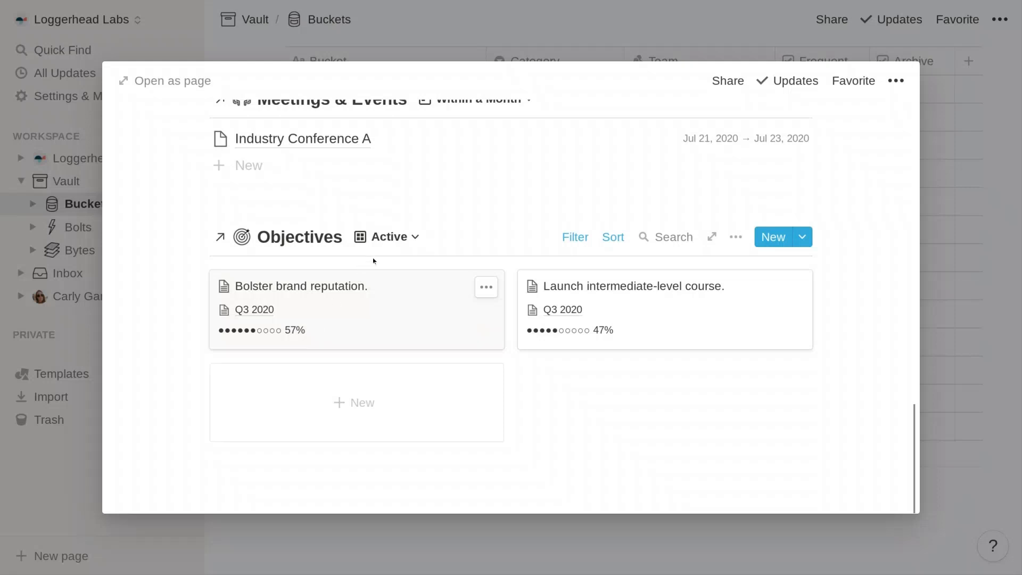
pyautogui.click(383, 237)
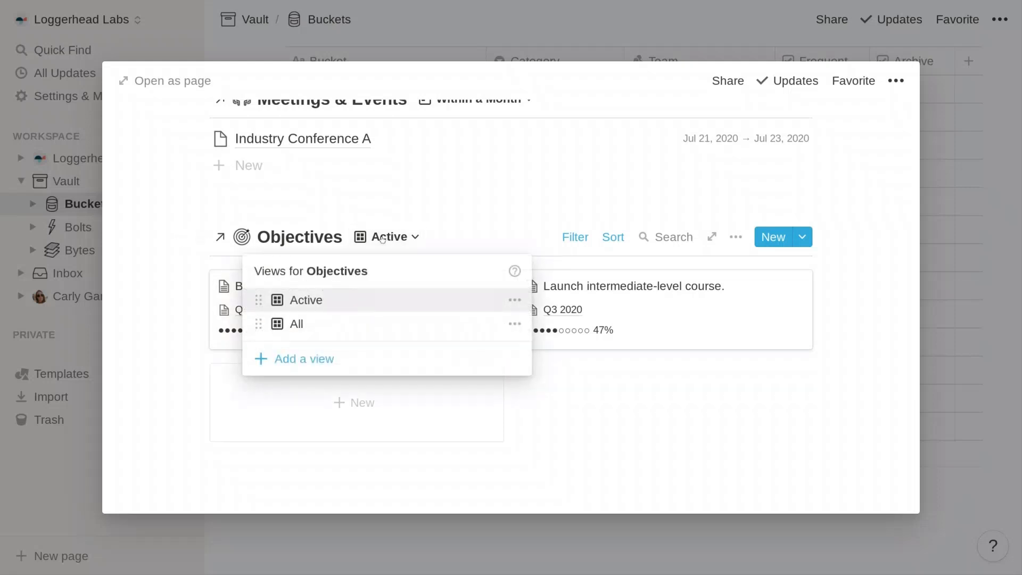
pyautogui.click(372, 324)
pyautogui.scroll(-3, 175, 314)
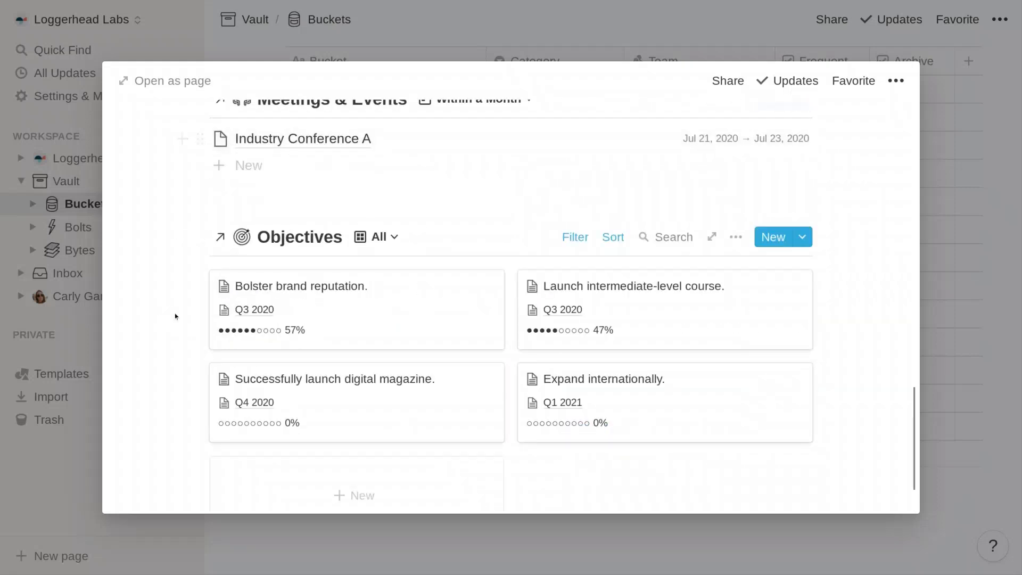
pyautogui.scroll(-1, 176, 334)
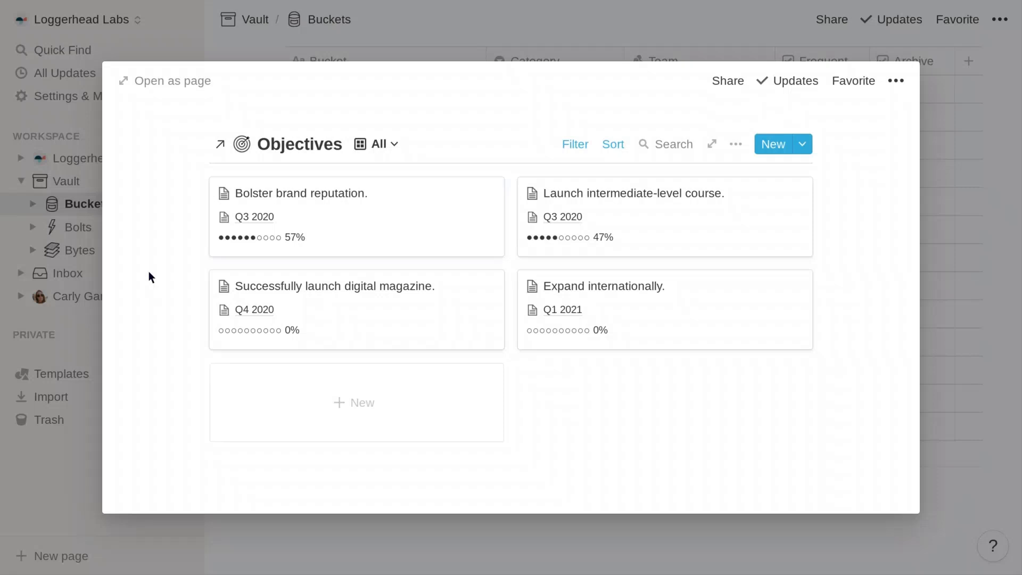
# Step: Look back over the Marketing & Branding bucket's sections and properties, and return to the Buckets database
pyautogui.scroll(5, 149, 271)
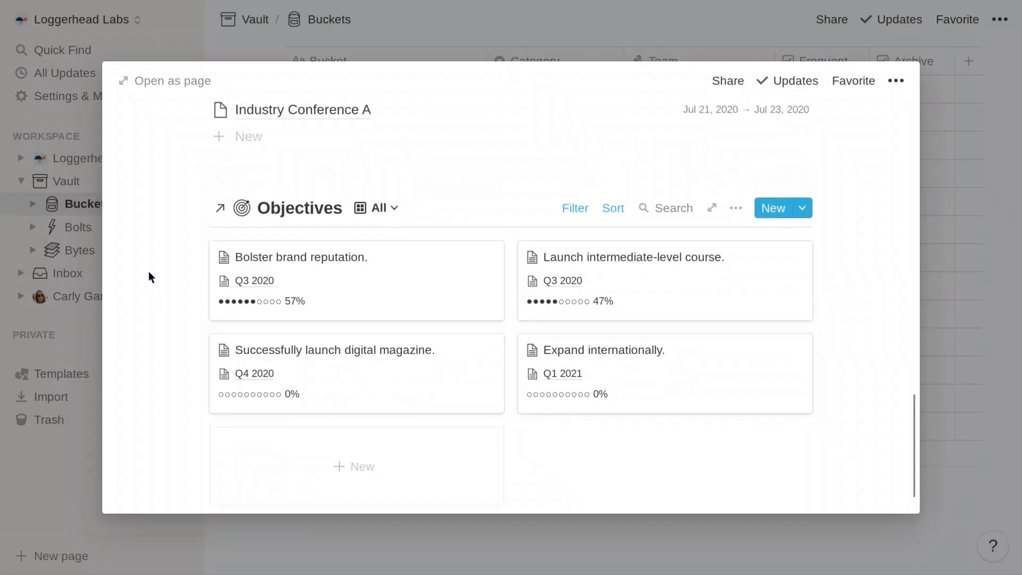
pyautogui.scroll(9, 148, 271)
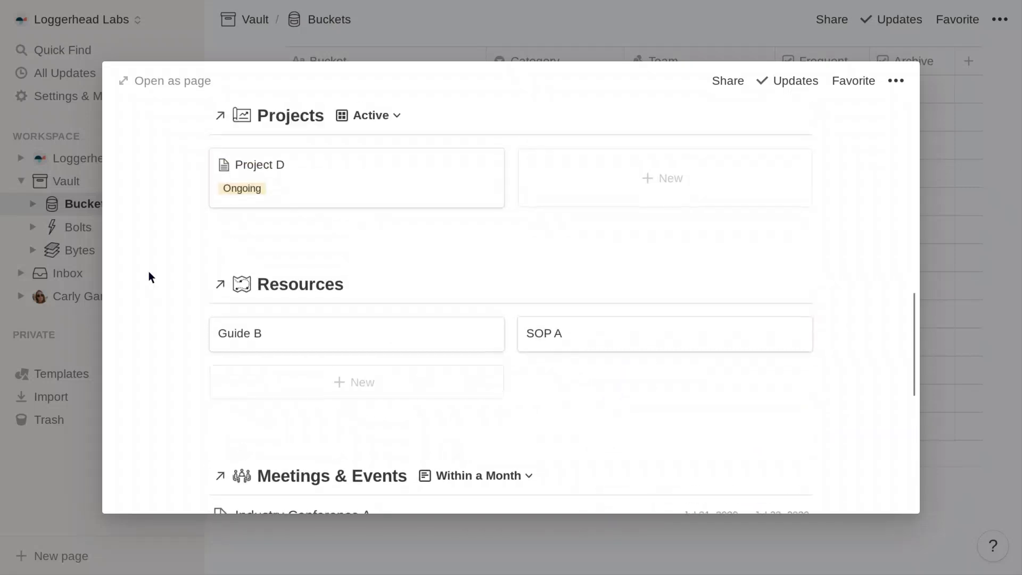
pyautogui.scroll(7, 149, 271)
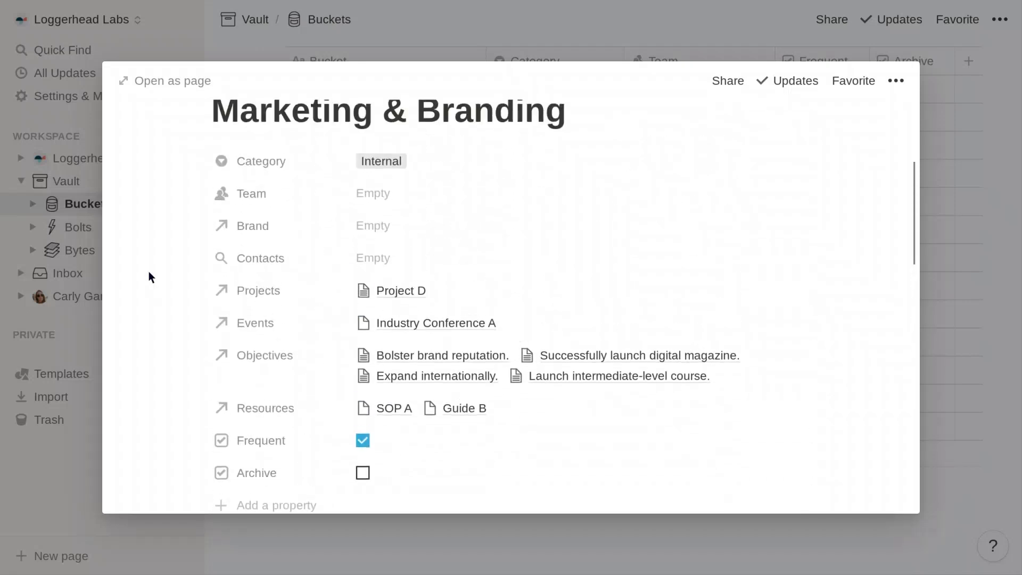
pyautogui.scroll(2, 148, 270)
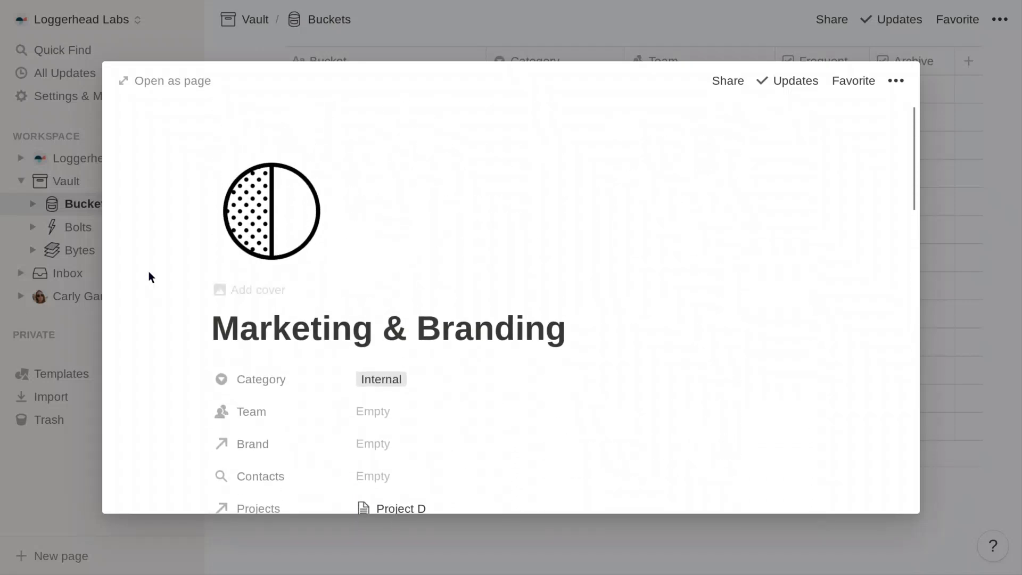
pyautogui.click(242, 43)
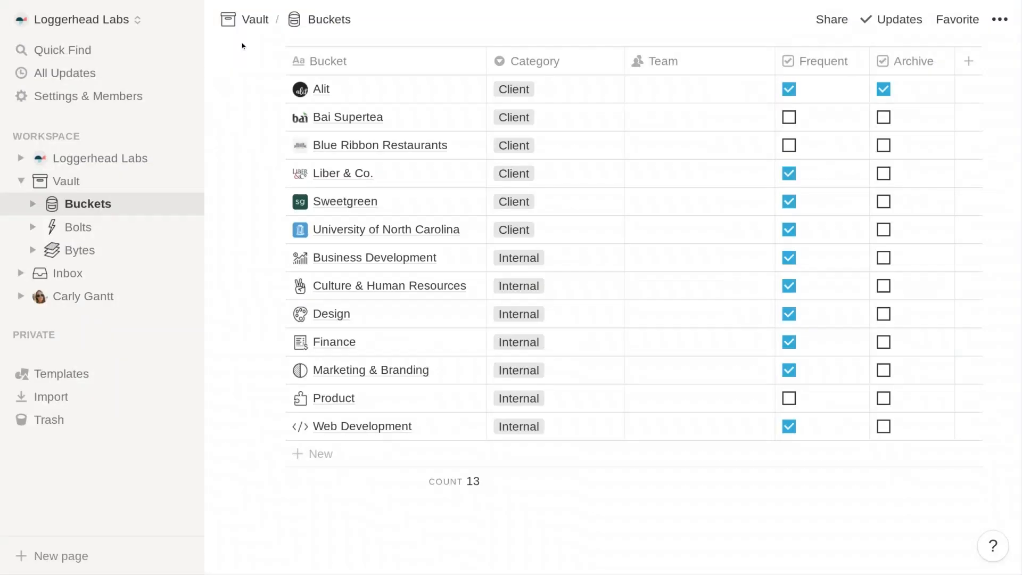
# Step: Open the Bucket template of the Buckets database for editing
pyautogui.scroll(2, 246, 69)
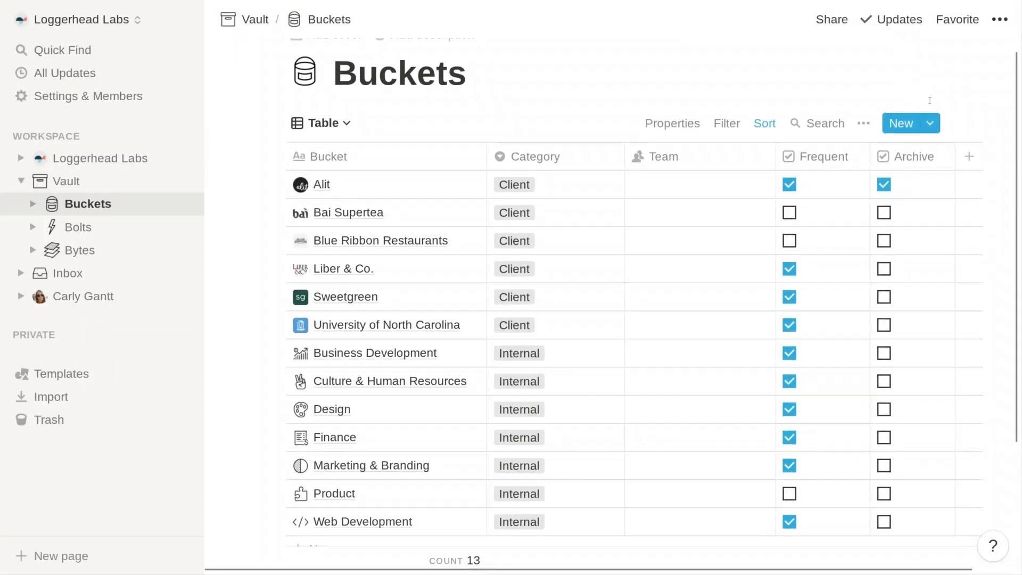
pyautogui.click(930, 124)
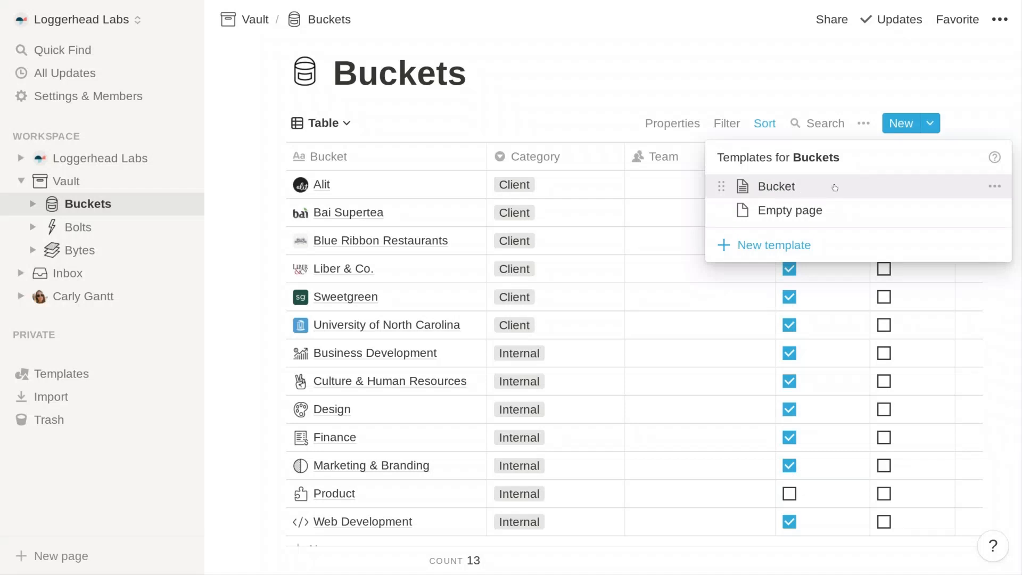
pyautogui.click(994, 186)
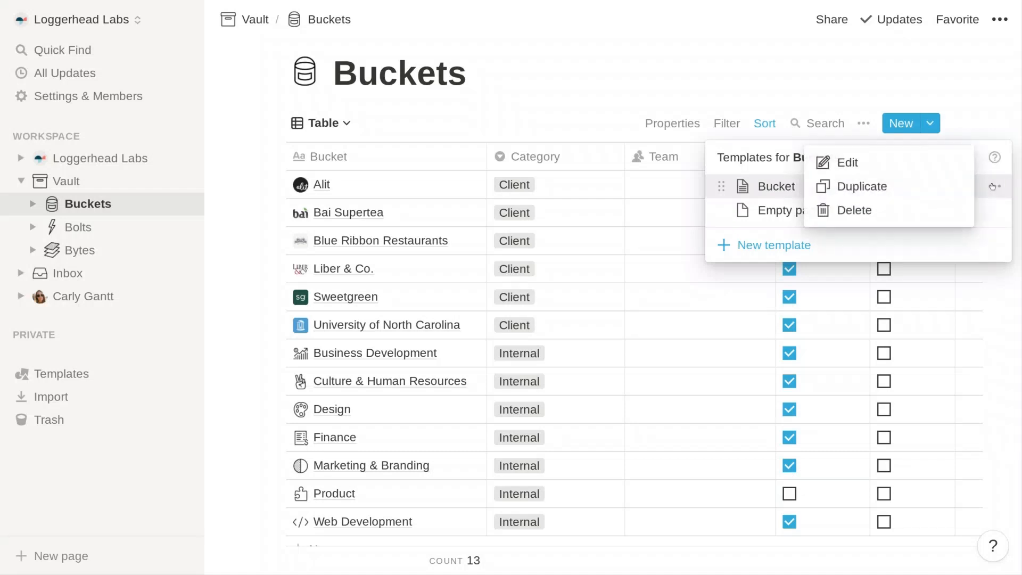
pyautogui.click(907, 163)
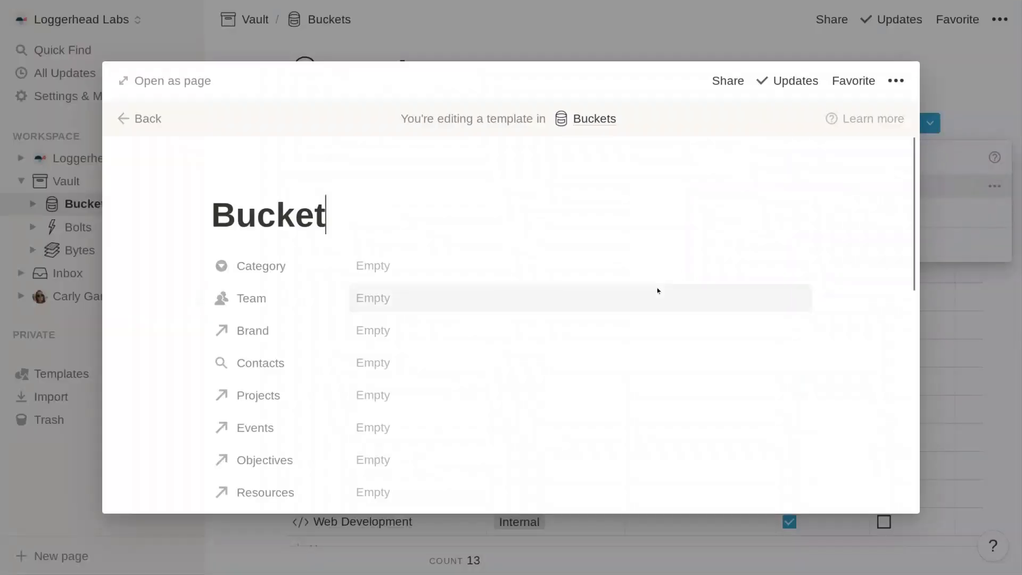
# Step: Review the Bucket template's Projects, Resources, Meetings & Events and Objectives sections
pyautogui.scroll(-3, 619, 342)
pyautogui.scroll(-10, 620, 343)
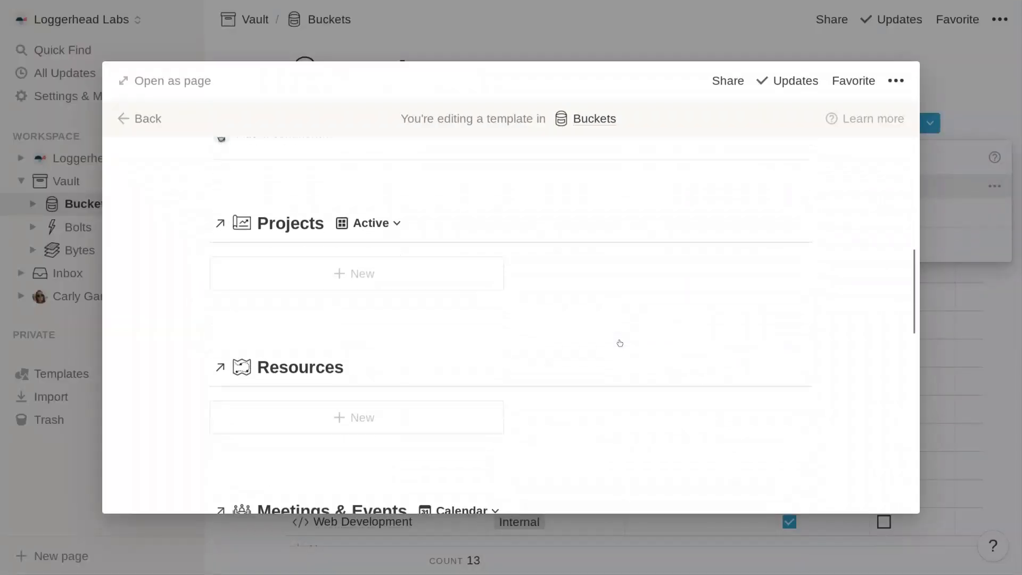
pyautogui.scroll(-1, 624, 348)
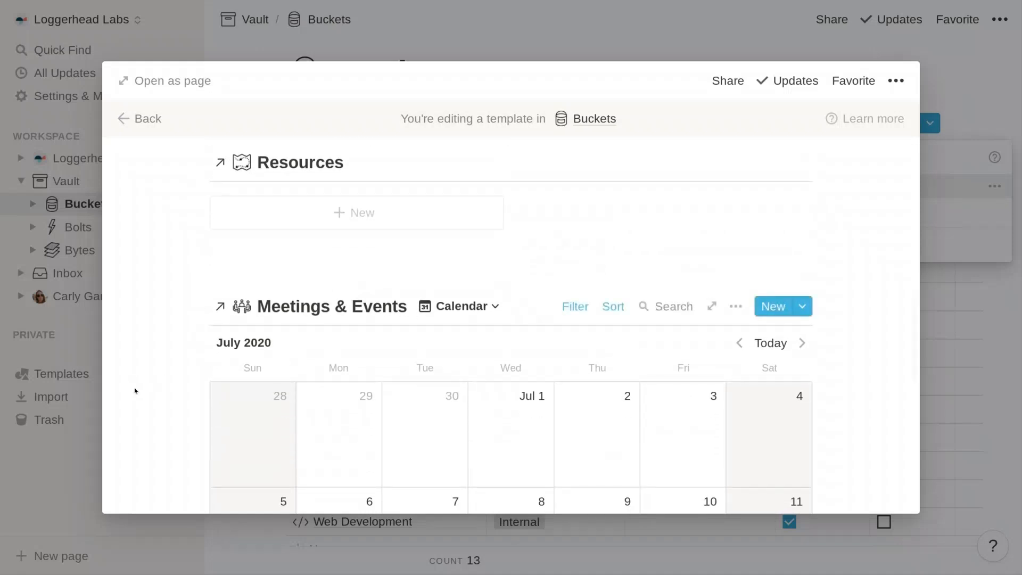
pyautogui.scroll(-4, 137, 389)
pyautogui.scroll(-6, 135, 391)
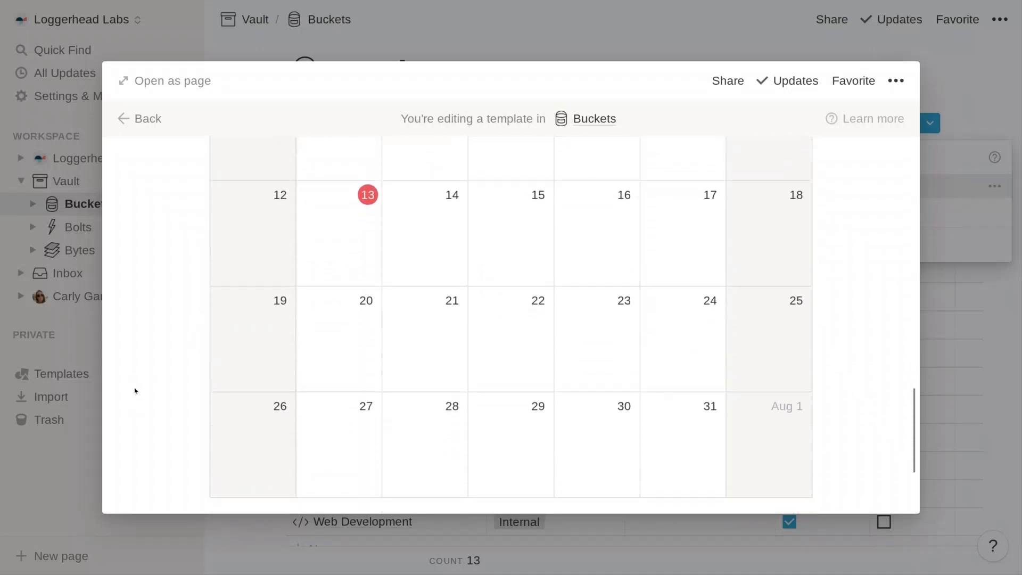
pyautogui.scroll(-1, 137, 395)
# Step: Look back over the Bucket template's sections and properties, and leave the template for the Buckets table
pyautogui.scroll(8, 136, 396)
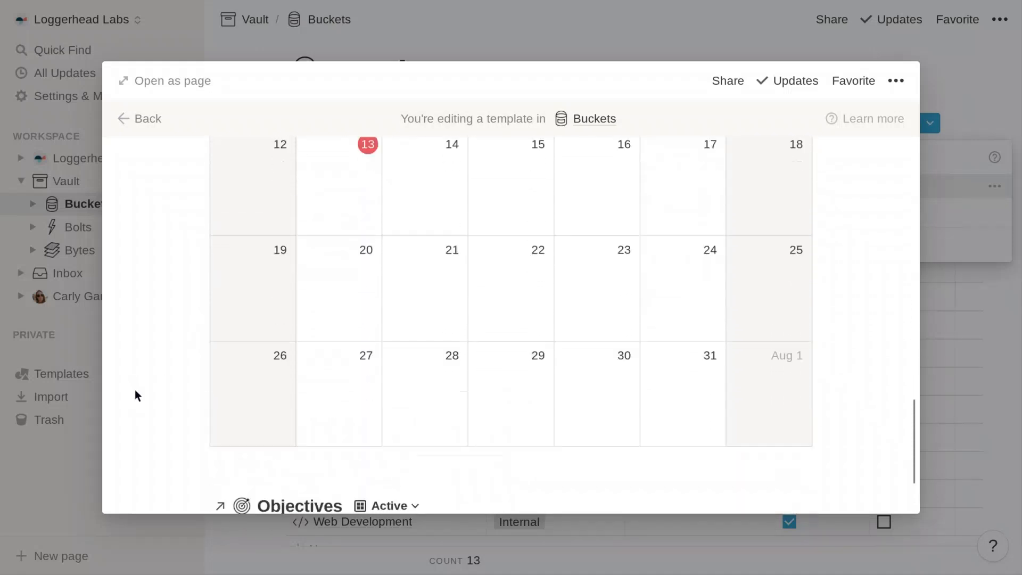
pyautogui.scroll(10, 136, 394)
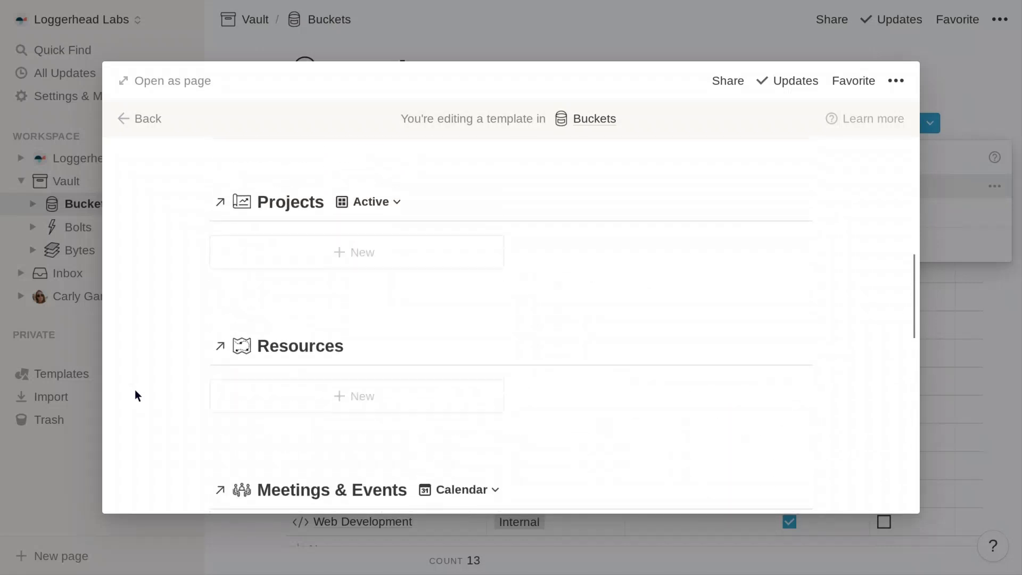
pyautogui.scroll(2, 136, 395)
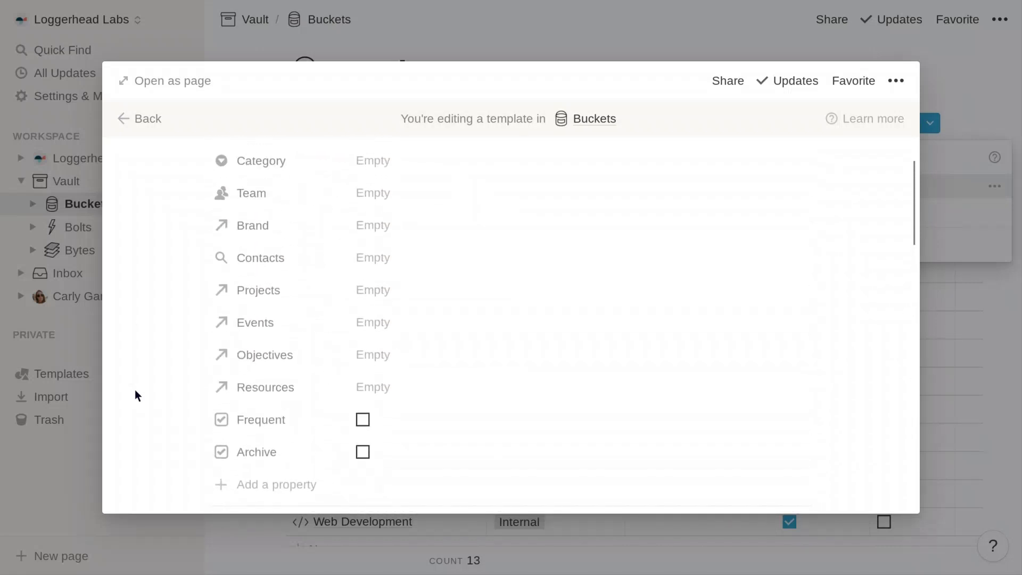
pyautogui.click(140, 118)
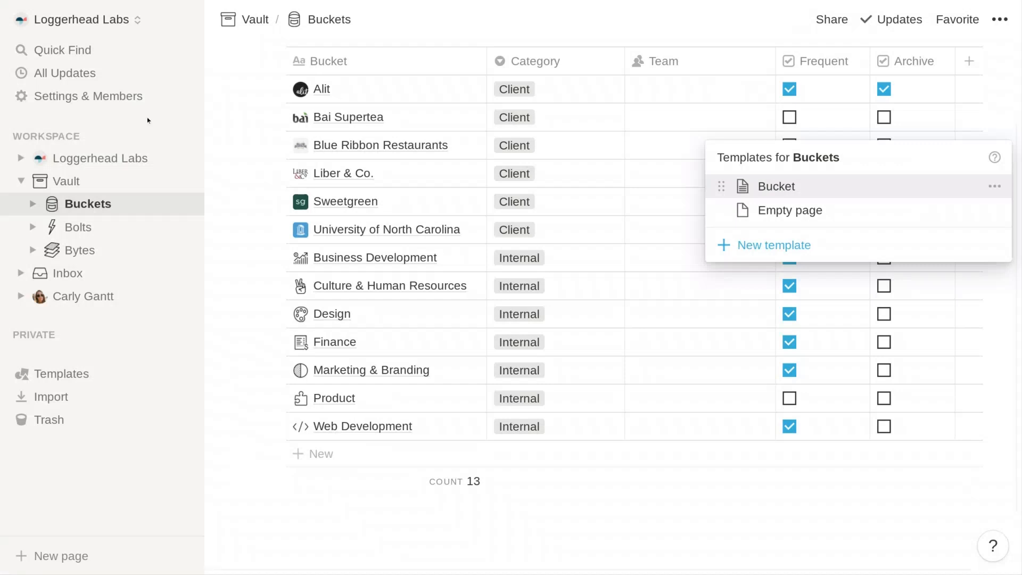
pyautogui.click(246, 143)
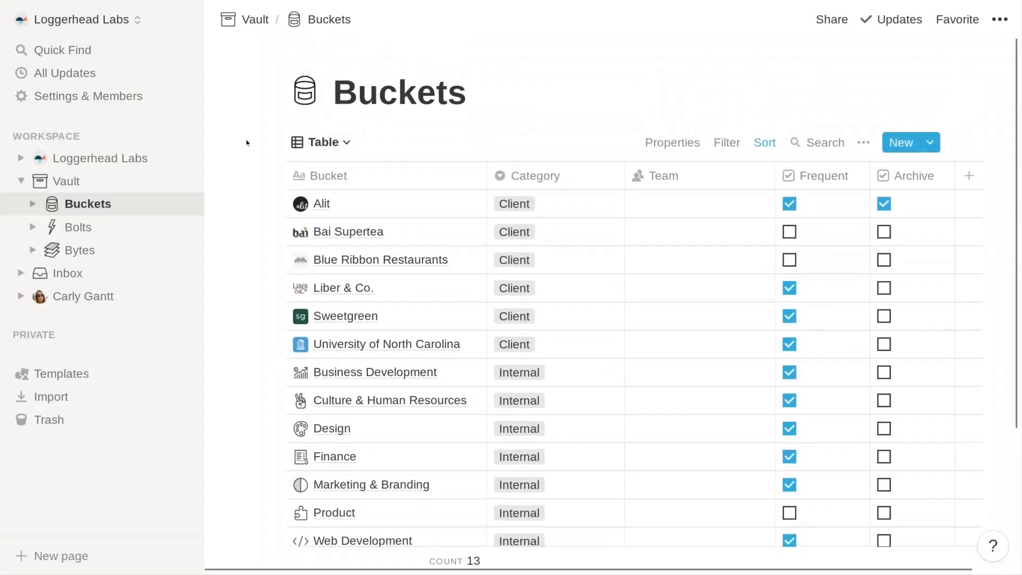
# Step: Open the Projects database on the Vault's Bolts page
pyautogui.click(256, 18)
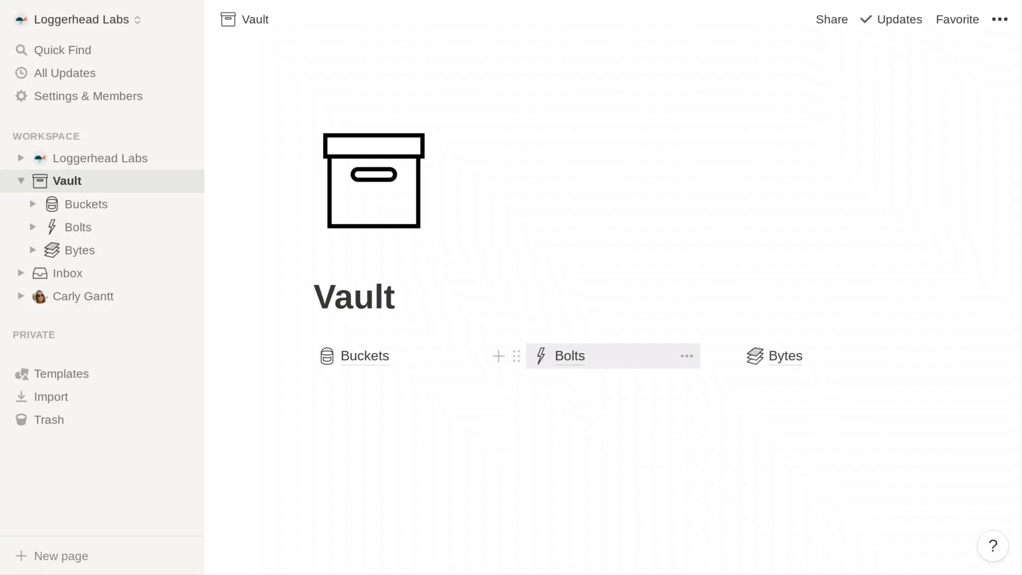
pyautogui.click(562, 359)
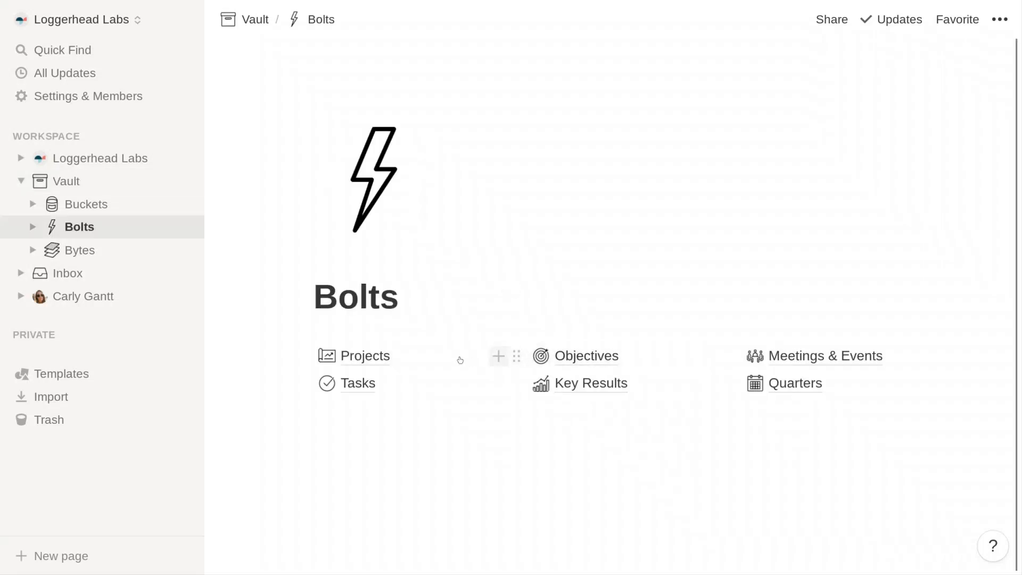
pyautogui.click(367, 358)
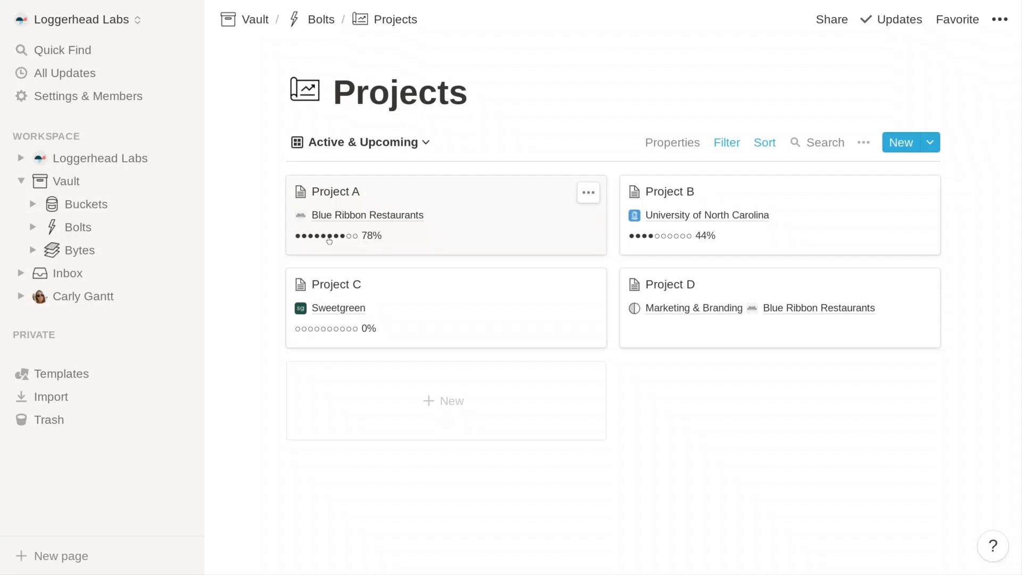
# Step: Switch the Projects database to its All view and examine the options available for Project A's Status
pyautogui.click(397, 144)
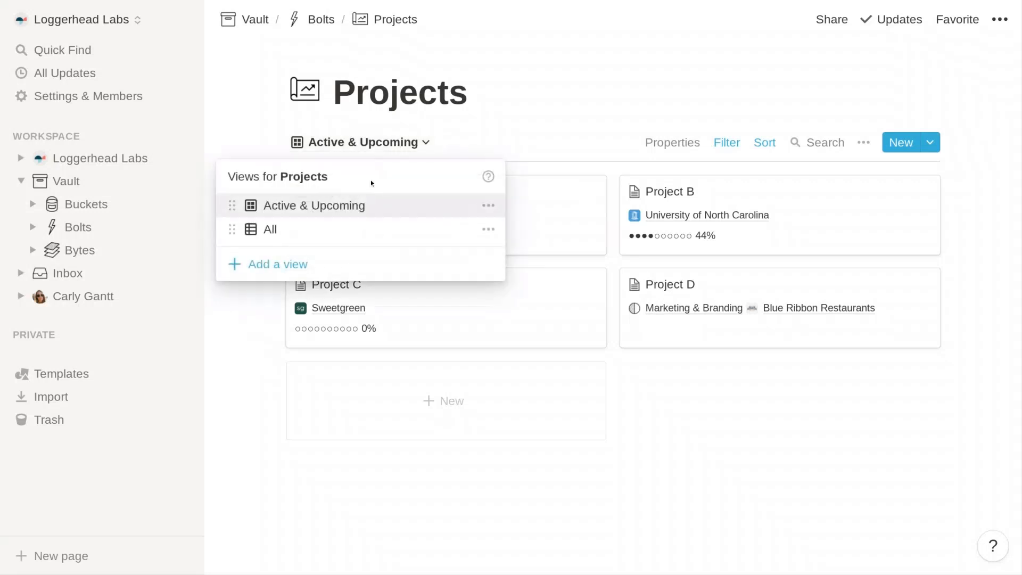
pyautogui.click(360, 233)
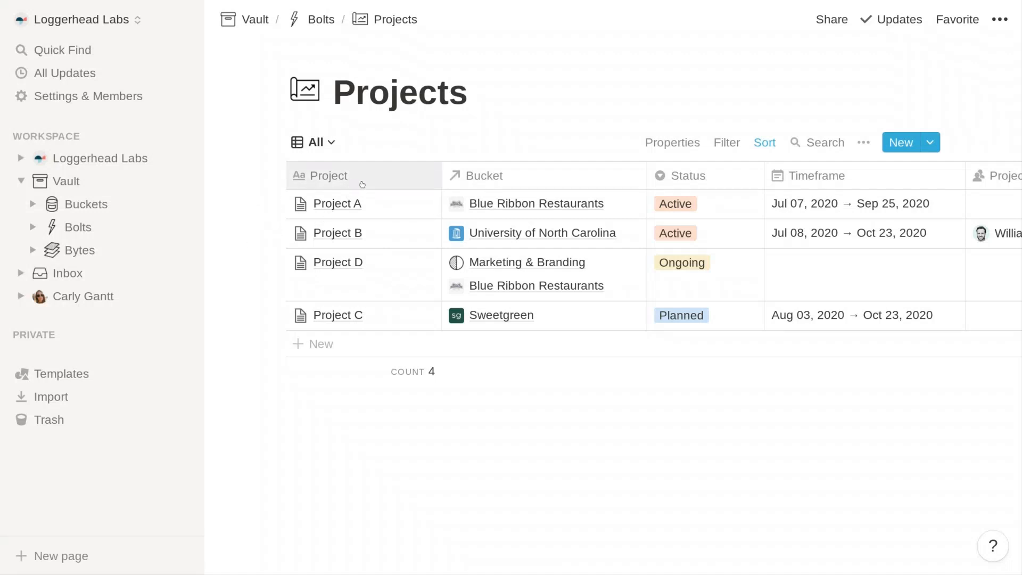
pyautogui.hscroll(1, 536, 226)
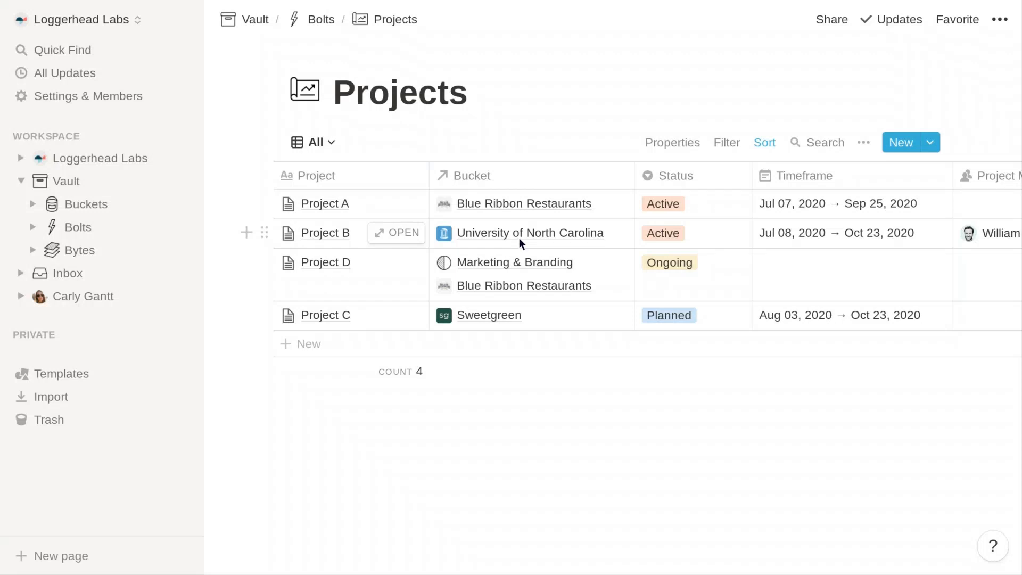
pyautogui.hscroll(5, 519, 238)
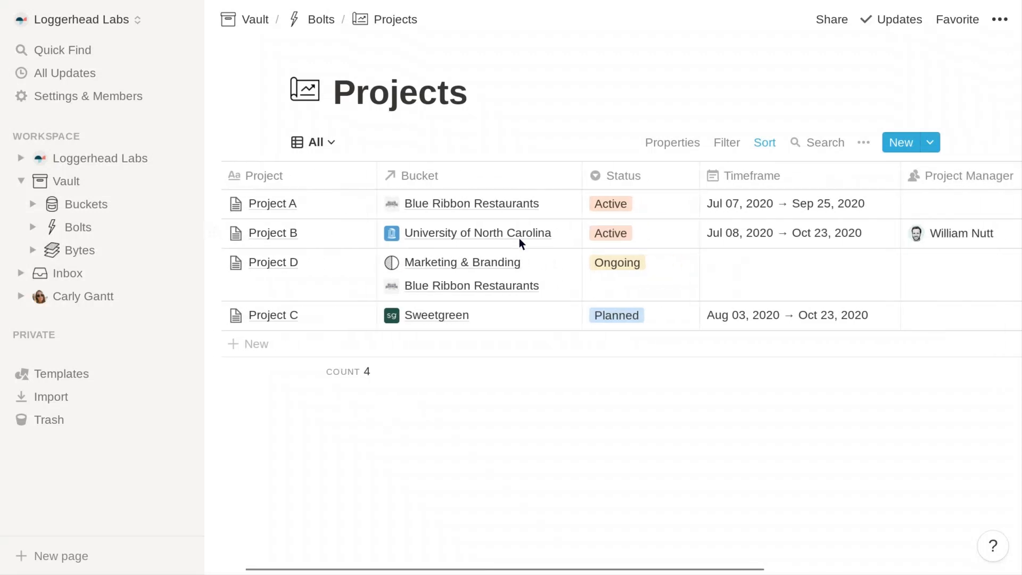
pyautogui.click(611, 211)
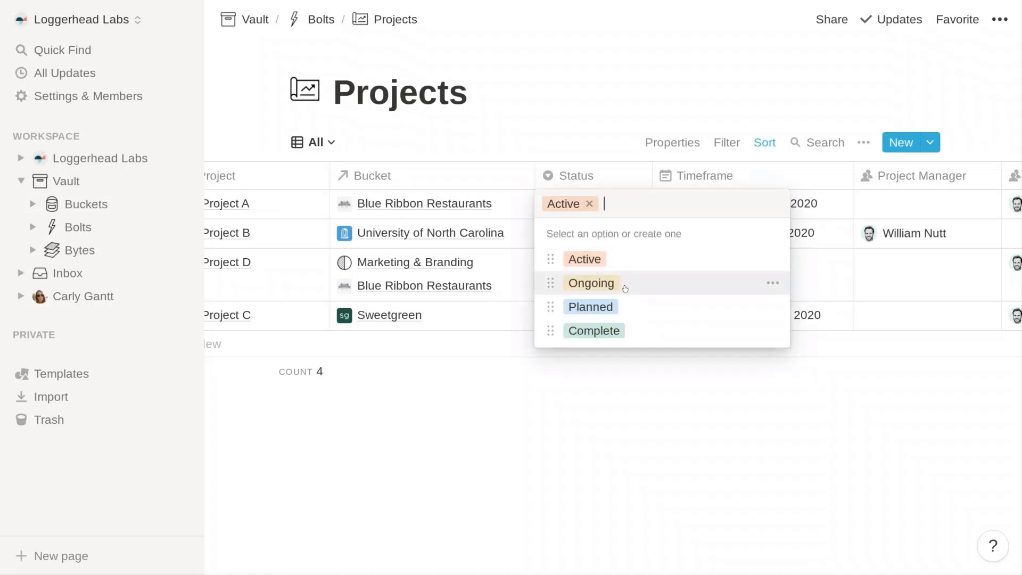
pyautogui.press('Escape')
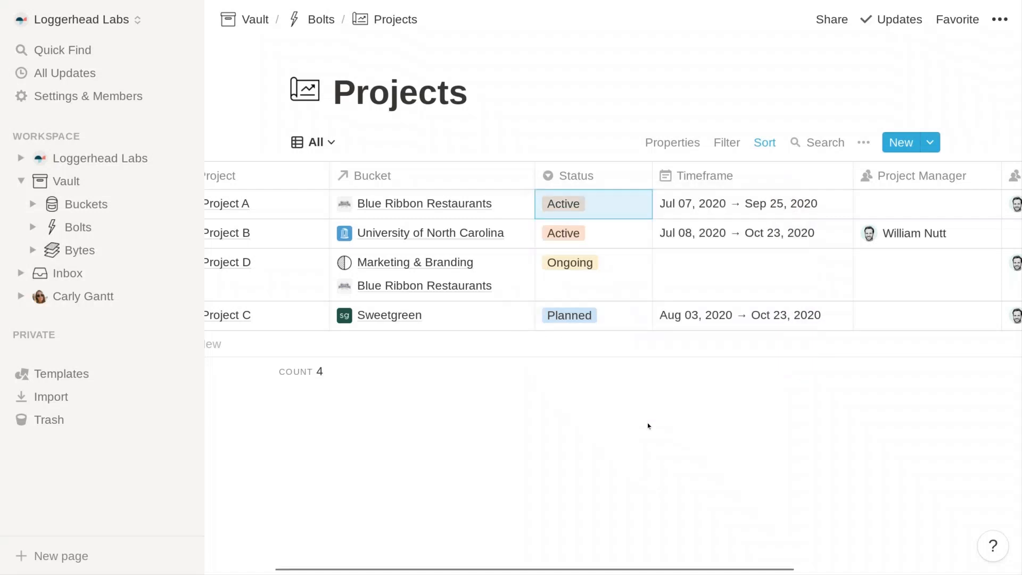
# Step: Review the Timeframe, Project Manager, Team and Progress columns of the Projects table, and return to the Project column
pyautogui.hscroll(4, 674, 264)
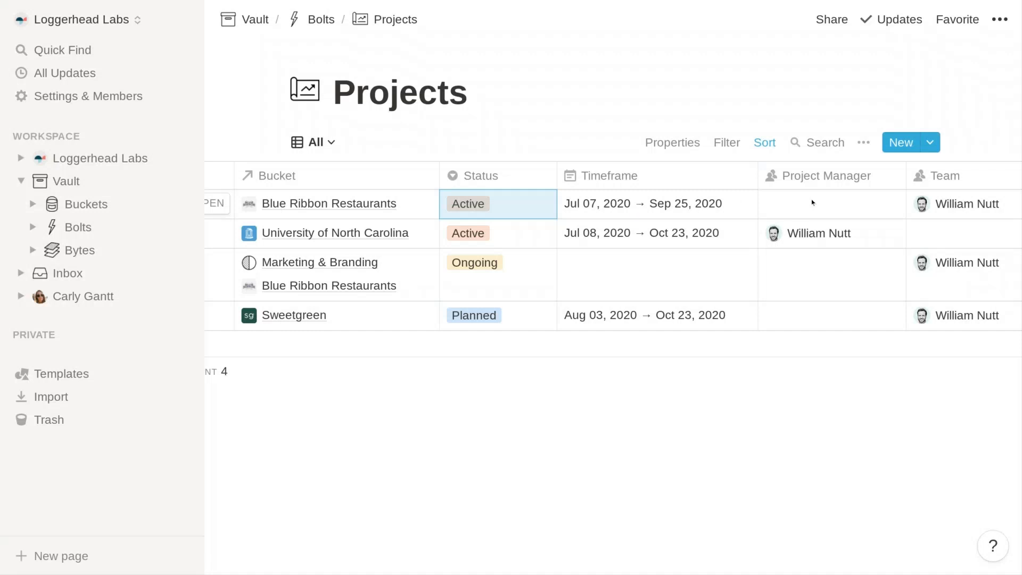
pyautogui.hscroll(3, 812, 202)
pyautogui.hscroll(2, 807, 210)
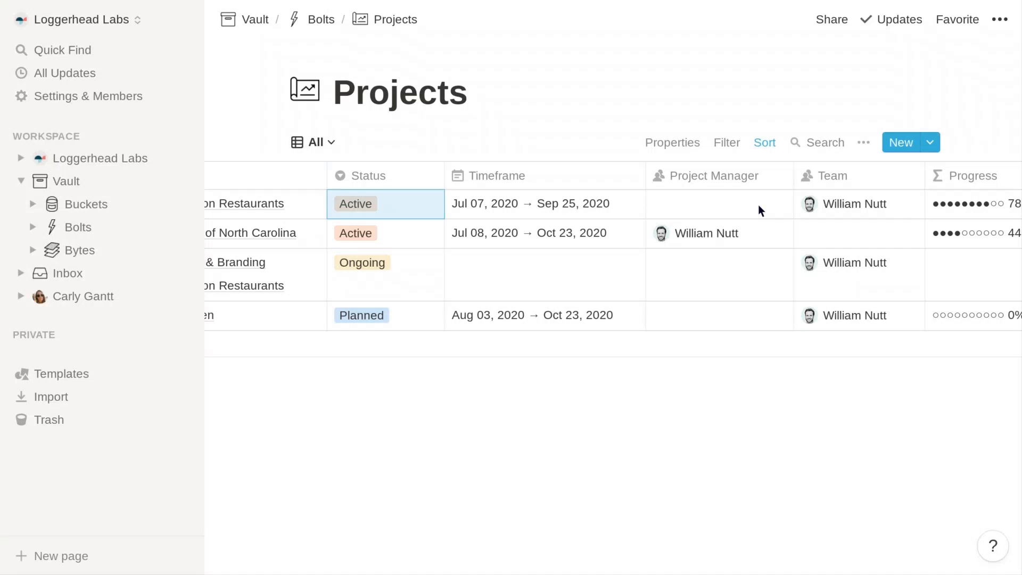
pyautogui.hscroll(3, 759, 204)
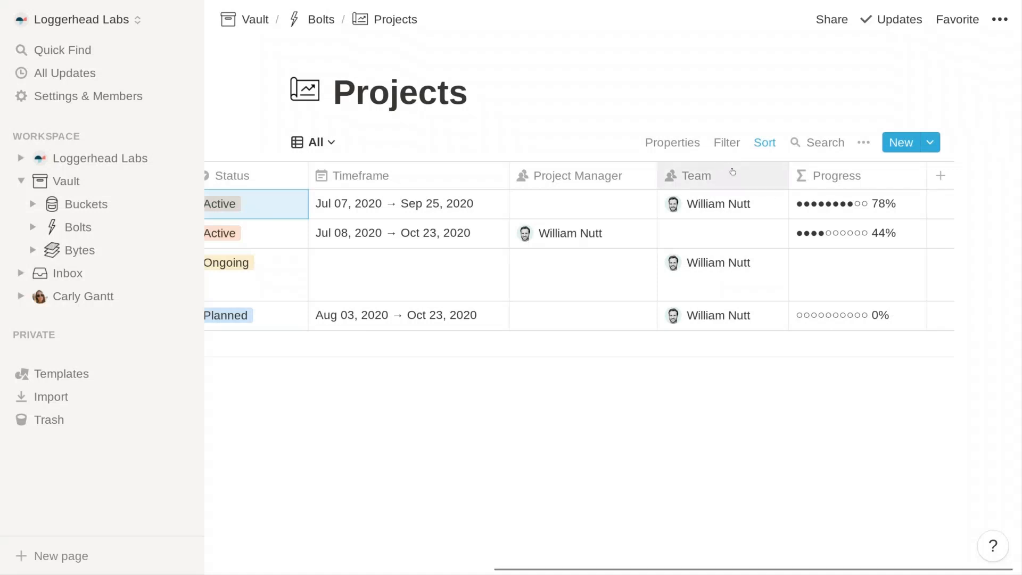
pyautogui.hscroll(-10, 798, 225)
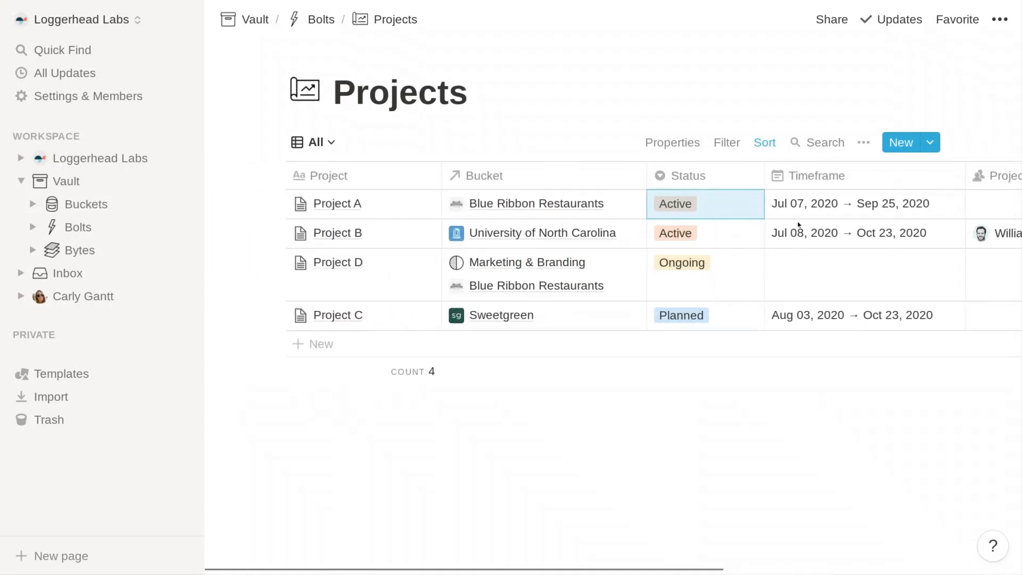
pyautogui.moveTo(538, 214)
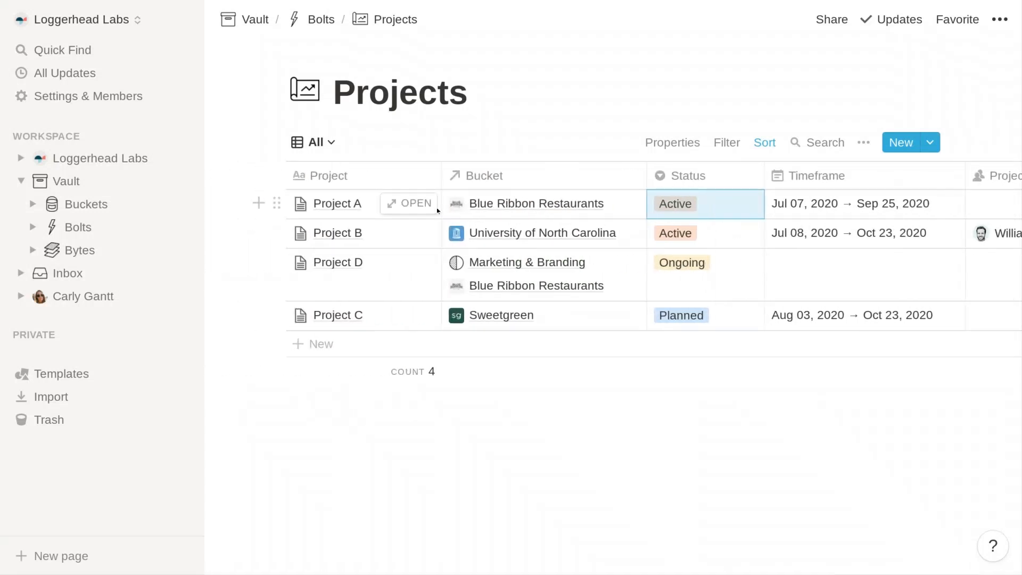
# Step: Open Project A as a full page and review its properties from Bucket down to Progress (%)
pyautogui.click(408, 204)
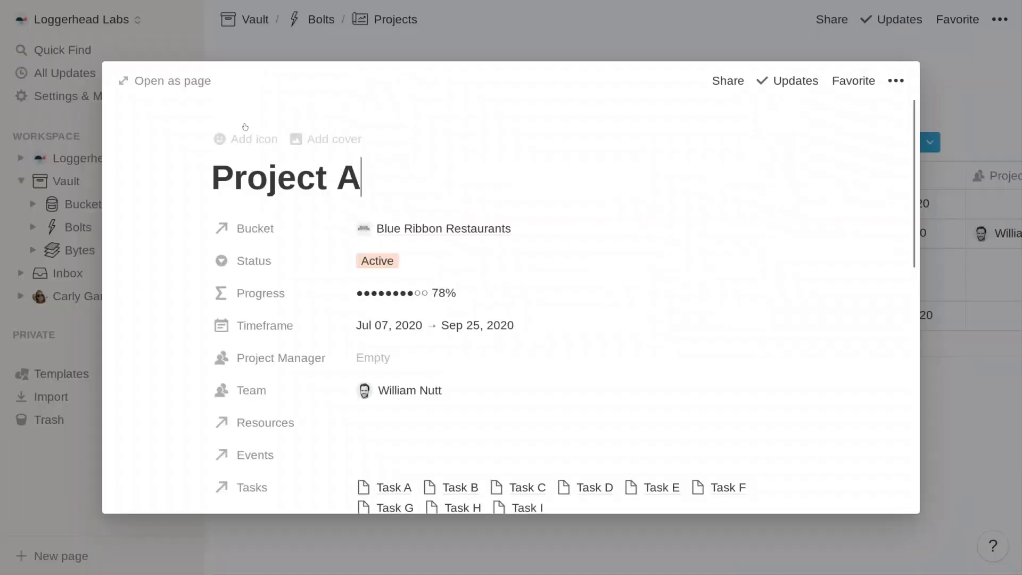
pyautogui.click(192, 82)
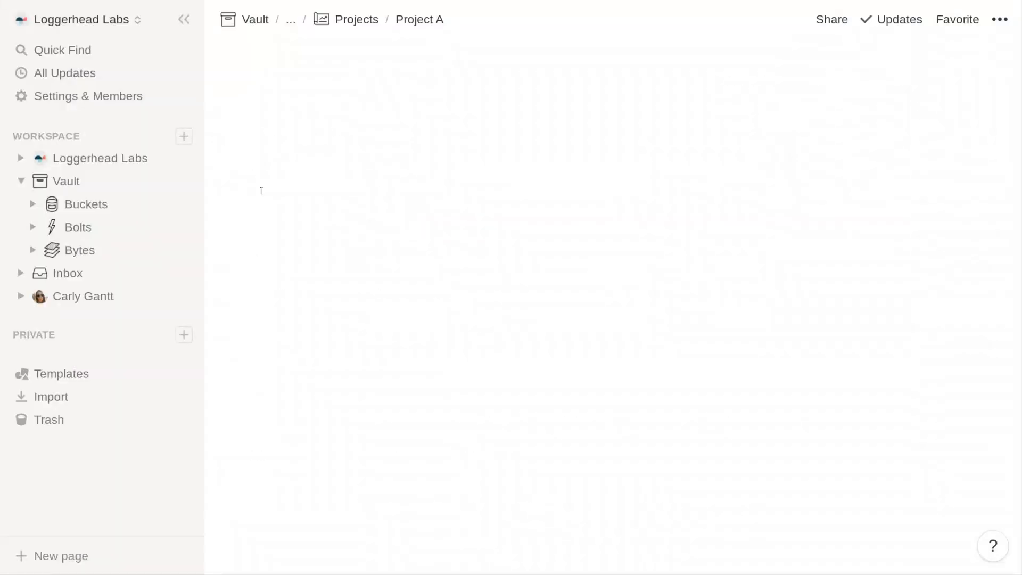
pyautogui.scroll(-1, 306, 293)
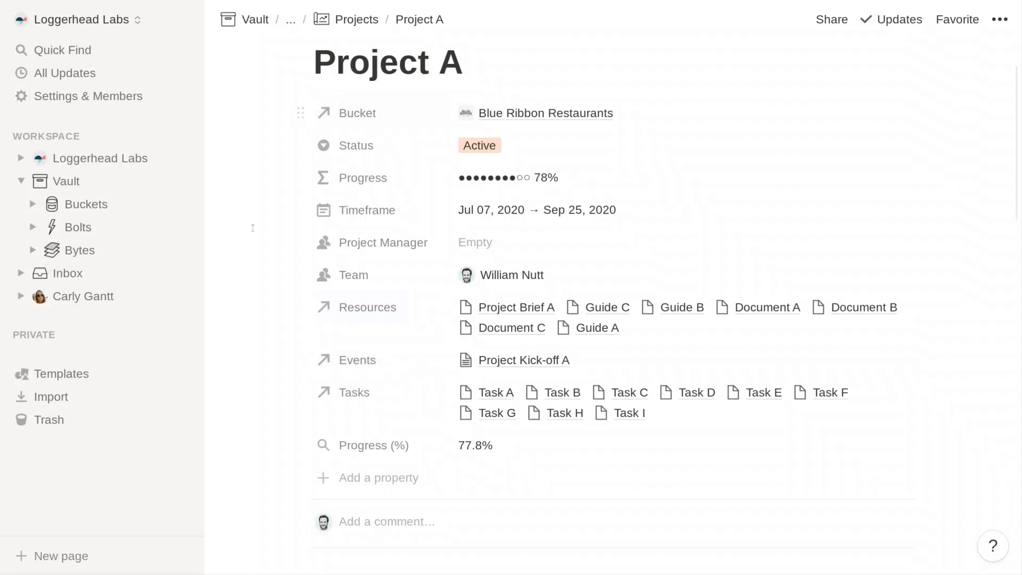
pyautogui.scroll(-1, 255, 258)
pyautogui.scroll(1, 256, 257)
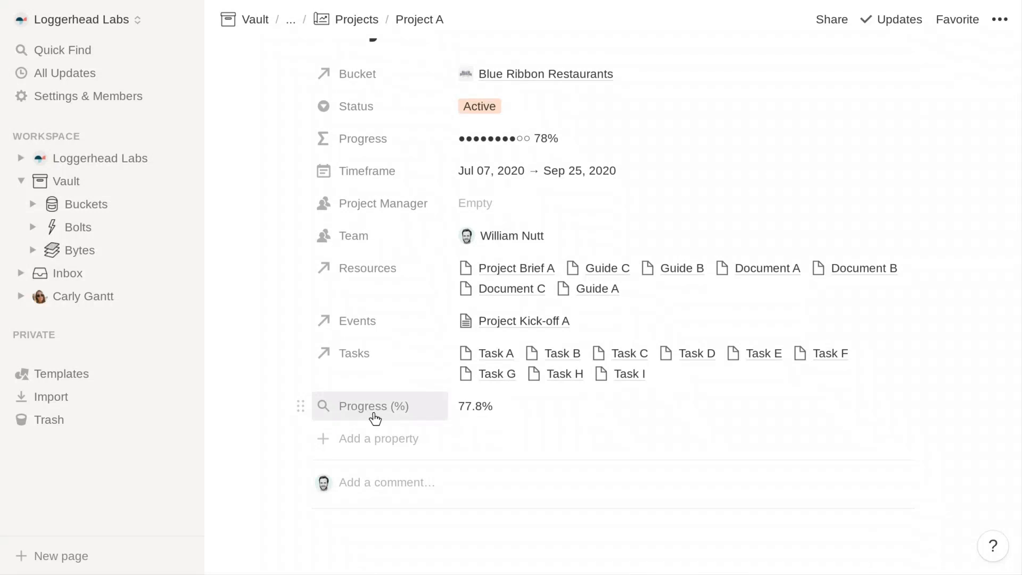
pyautogui.scroll(1, 374, 419)
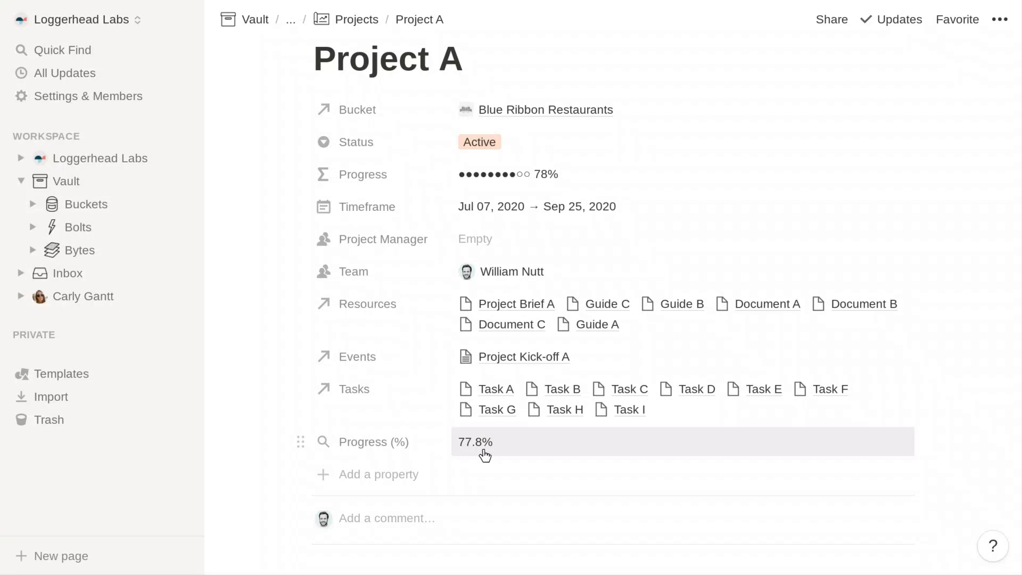
# Step: Examine the rollup settings of Project A's Progress (%) property and the formula behind its Progress property
pyautogui.click(485, 455)
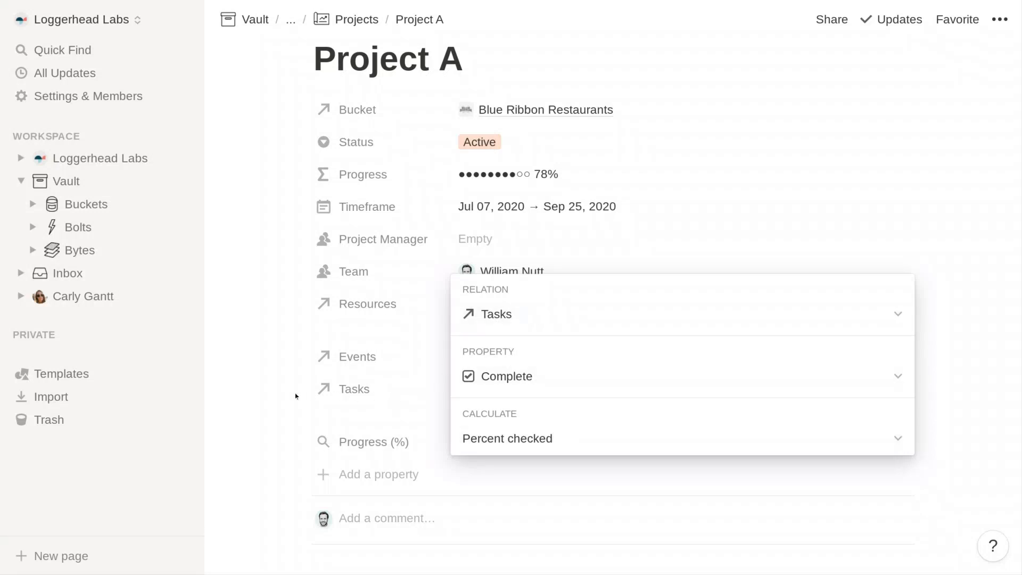
pyautogui.click(341, 389)
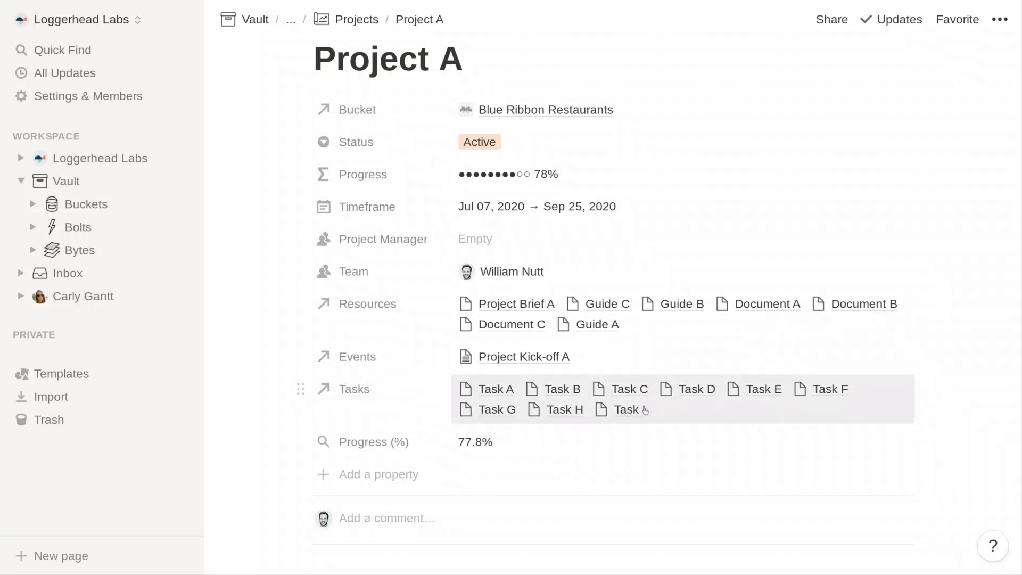
pyautogui.click(503, 444)
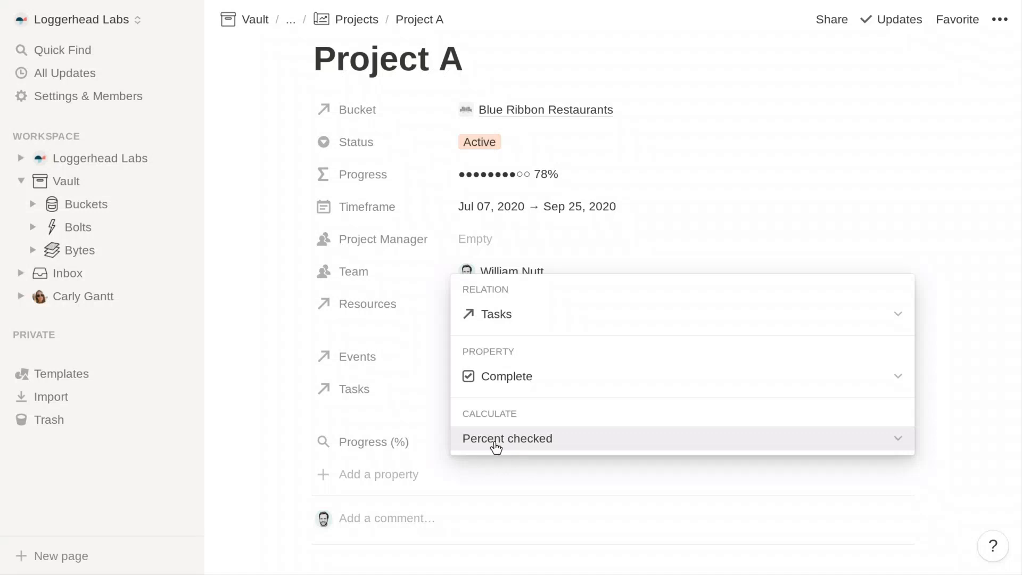
pyautogui.click(290, 459)
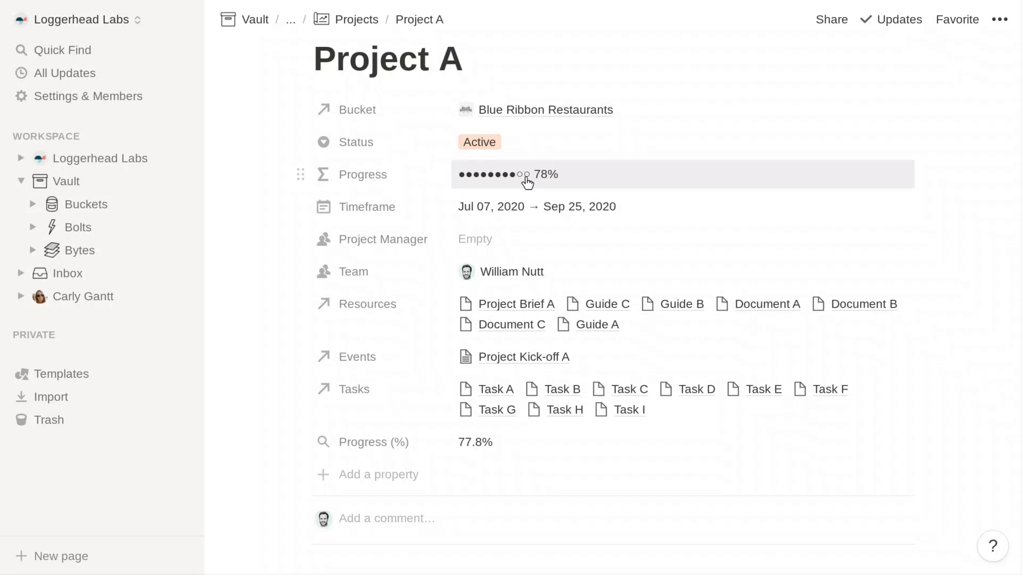
pyautogui.click(526, 181)
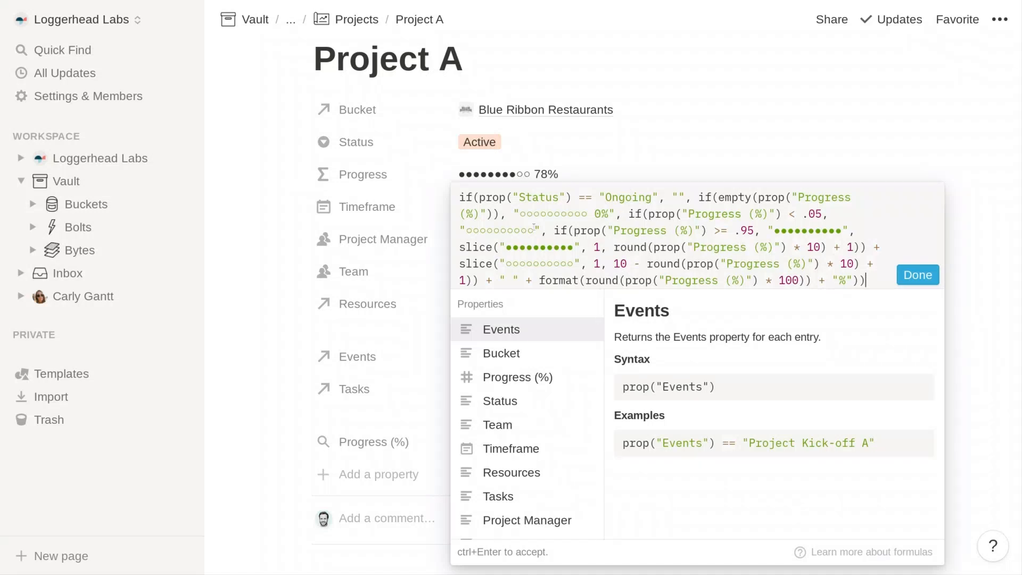
pyautogui.click(246, 173)
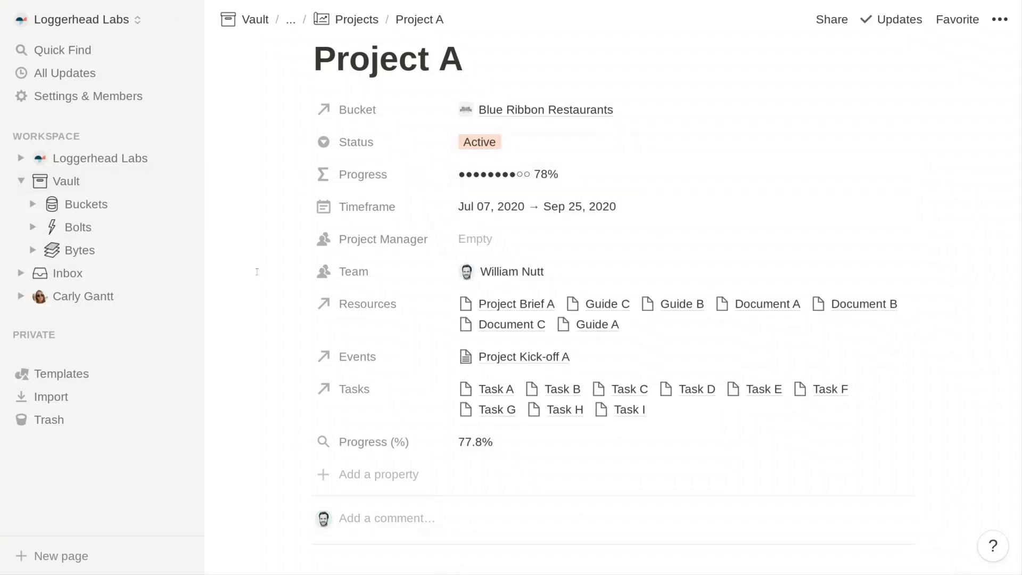
# Step: Review the Links and Resources sections in the body of the Project A page
pyautogui.scroll(-2, 263, 278)
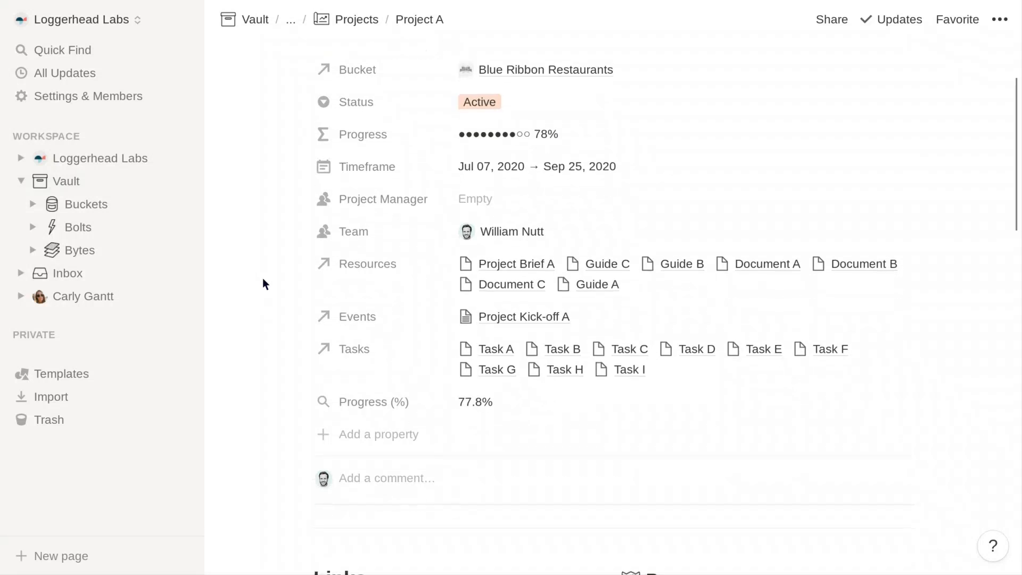
pyautogui.scroll(-5, 263, 278)
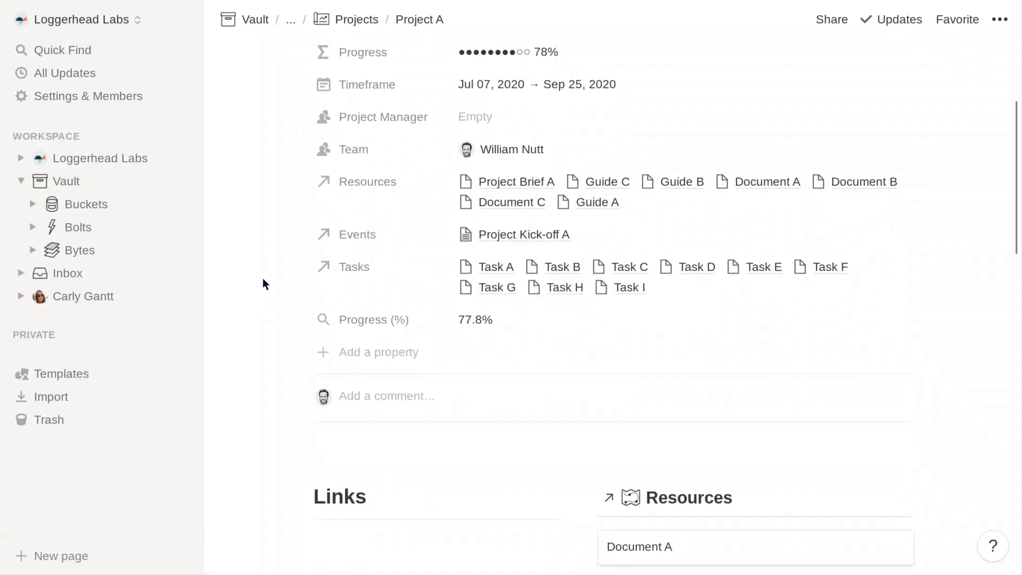
pyautogui.scroll(-3, 263, 278)
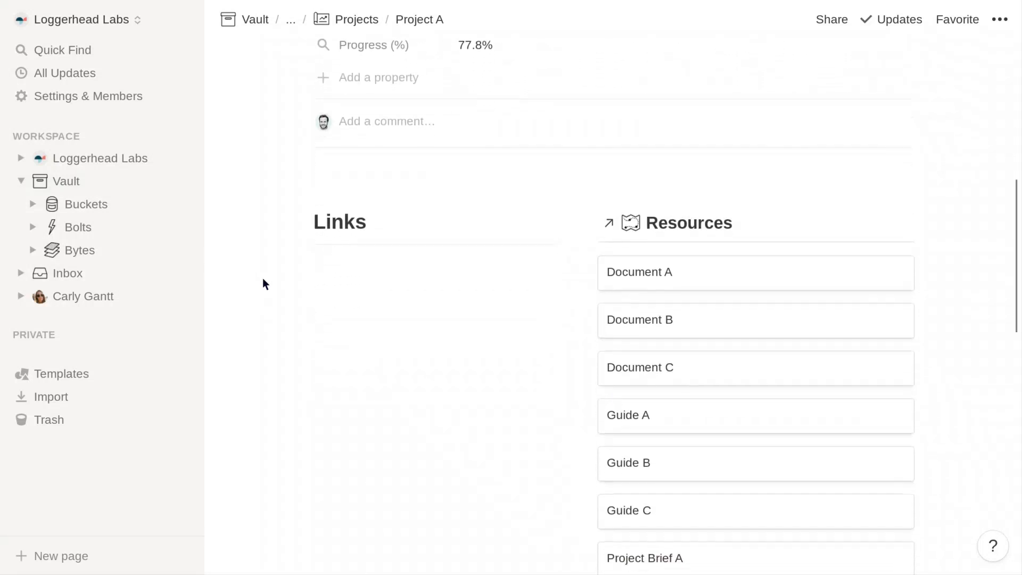
pyautogui.scroll(-1, 263, 278)
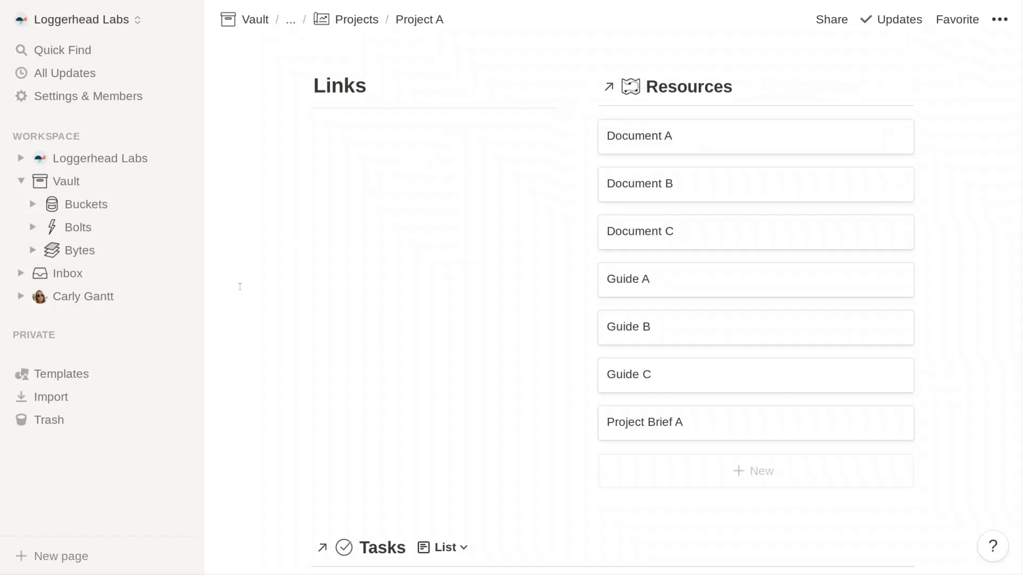
# Step: Look at Project A's Tasks section in its Table view and return it to the List view
pyautogui.scroll(-6, 240, 287)
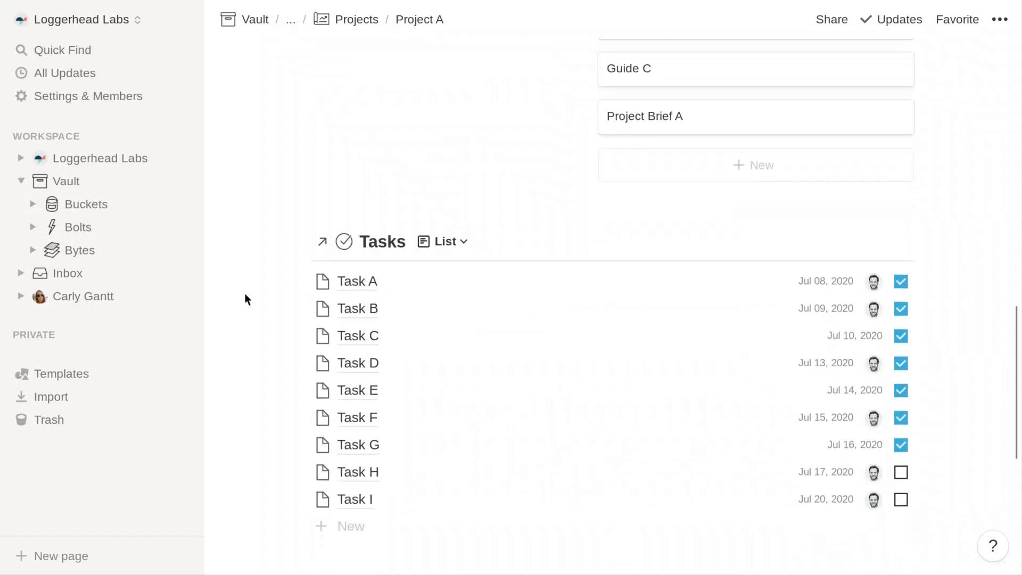
pyautogui.scroll(-2, 245, 294)
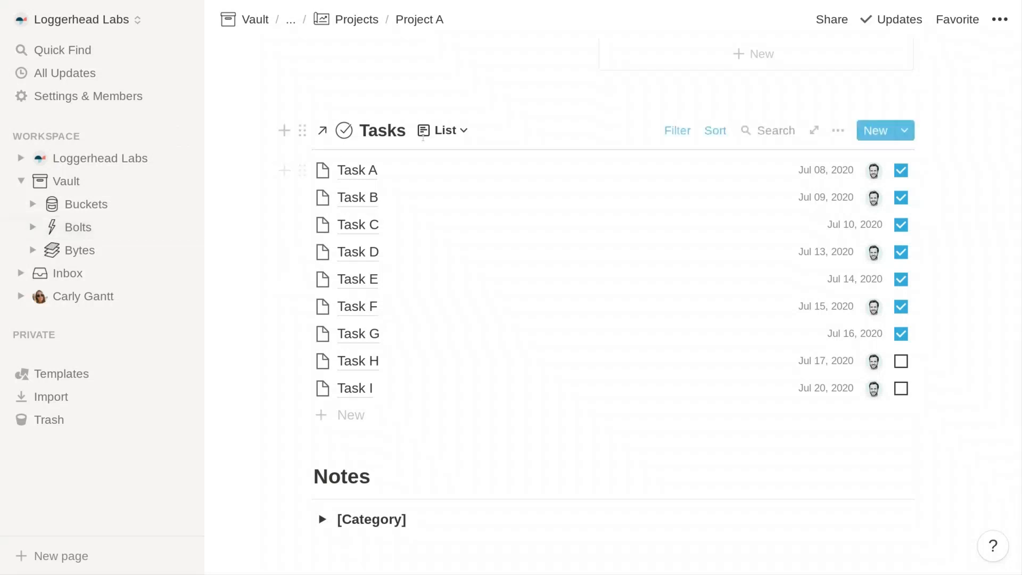
pyautogui.click(442, 130)
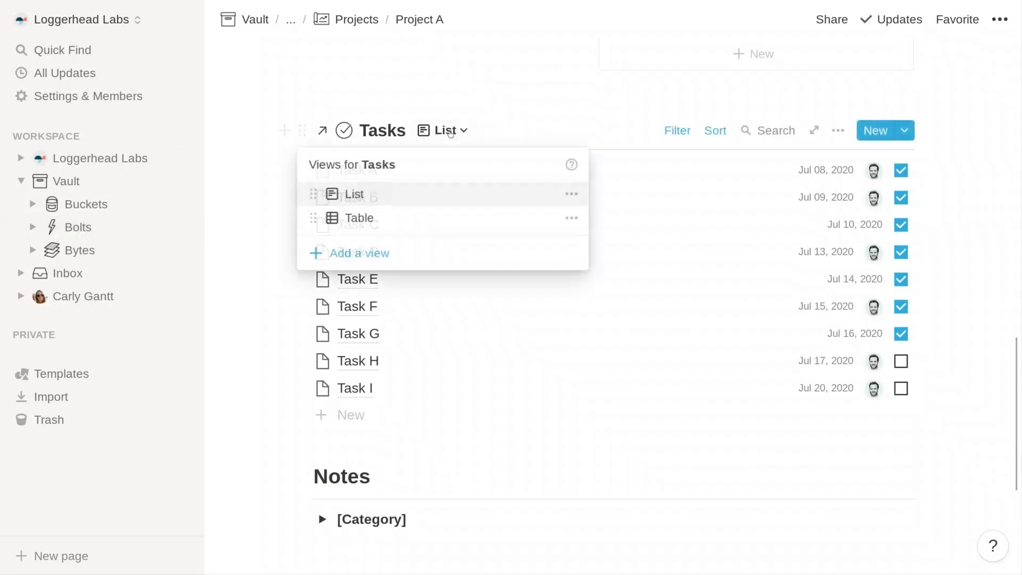
pyautogui.click(403, 218)
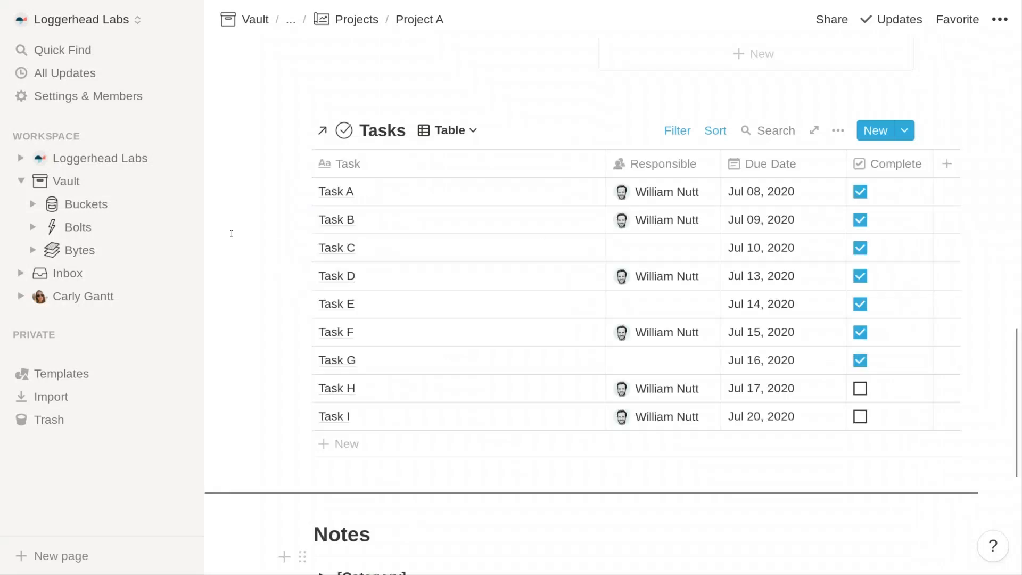
pyautogui.scroll(-2, 611, 229)
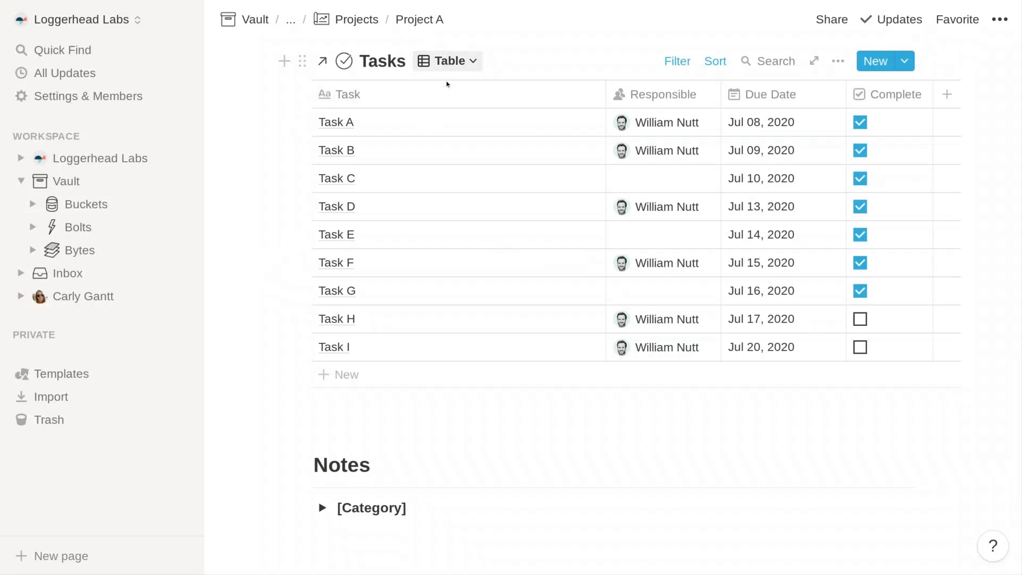
pyautogui.click(447, 67)
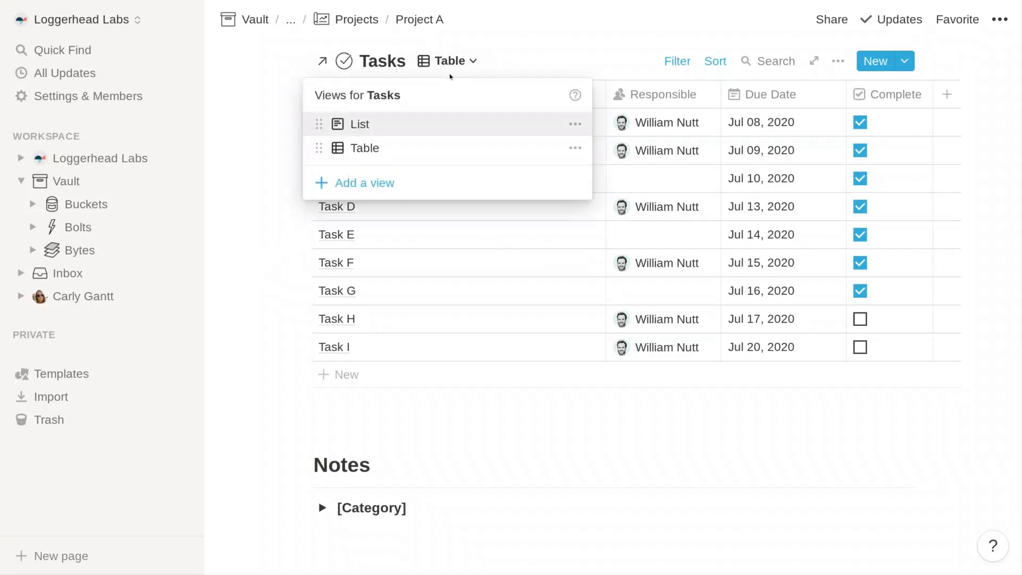
pyautogui.click(434, 126)
# Step: Review the Notes section and switch Project A's Meetings & Events section to the Calendar view
pyautogui.scroll(-3, 214, 307)
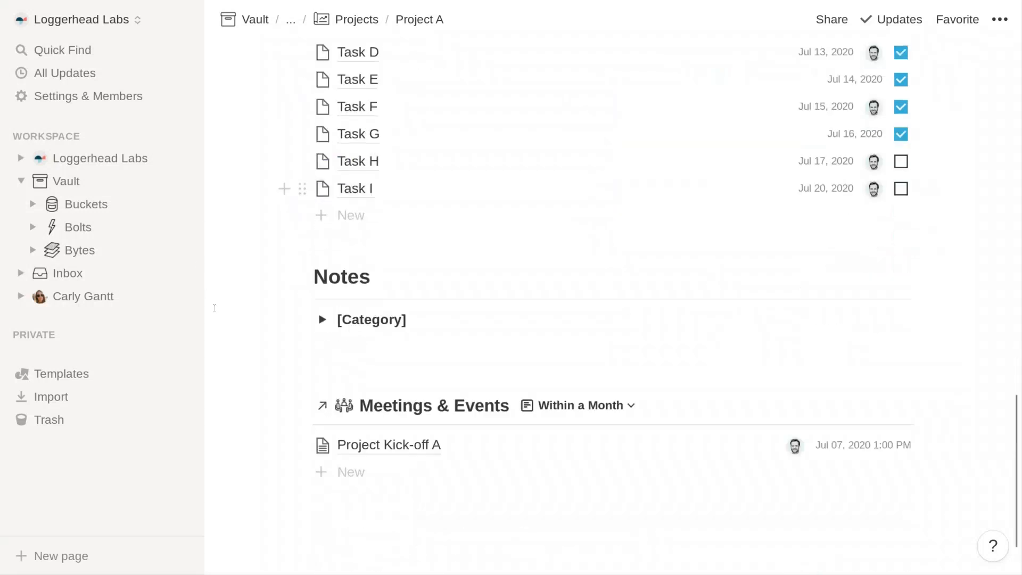
pyautogui.scroll(-2, 253, 361)
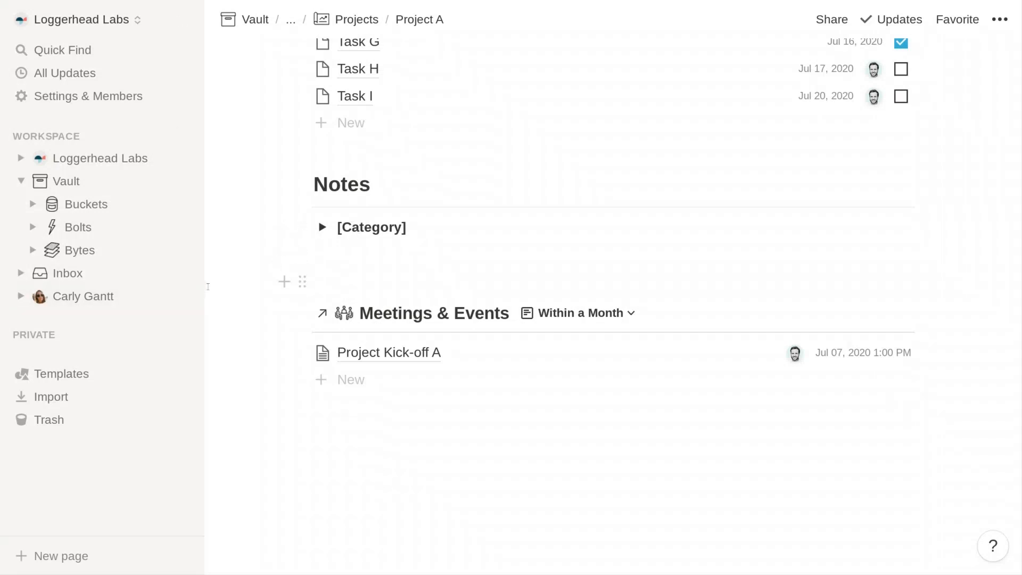
pyautogui.scroll(-1, 266, 304)
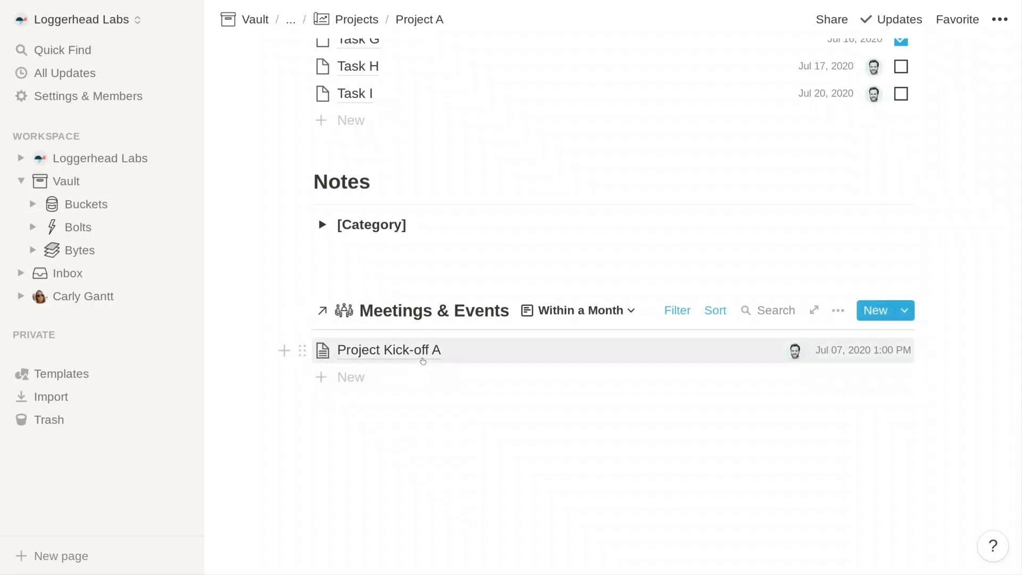
pyautogui.click(577, 319)
pyautogui.click(559, 398)
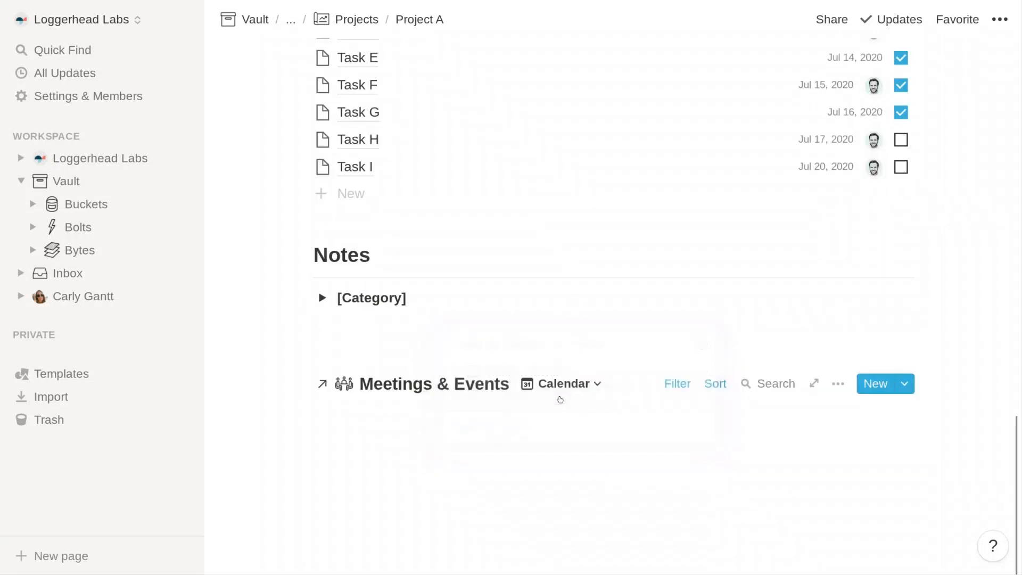
pyautogui.scroll(-2, 274, 368)
pyautogui.scroll(-5, 231, 369)
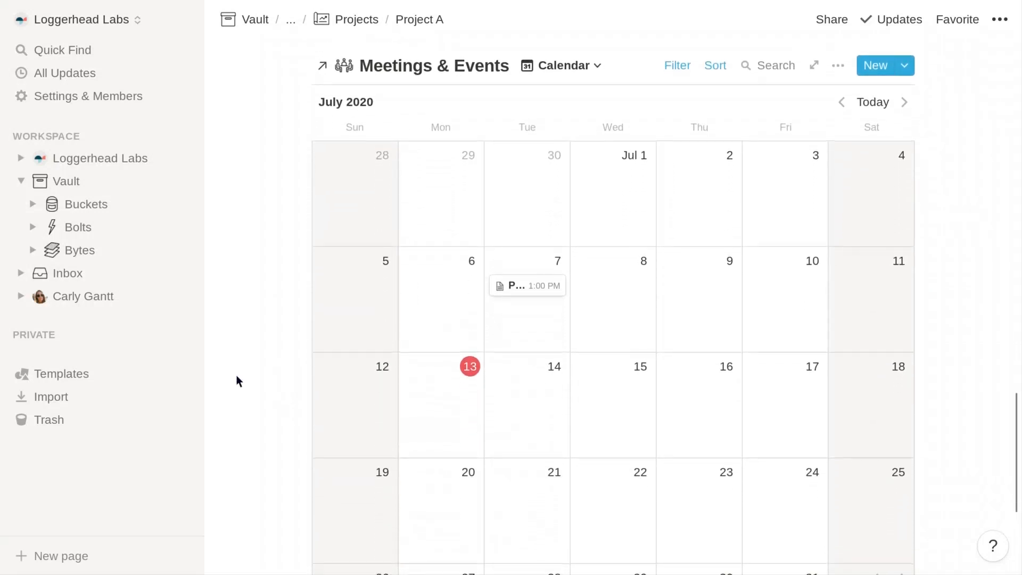
# Step: Look back over the Project A page and return to the Projects database
pyautogui.scroll(12, 276, 296)
pyautogui.scroll(6, 274, 294)
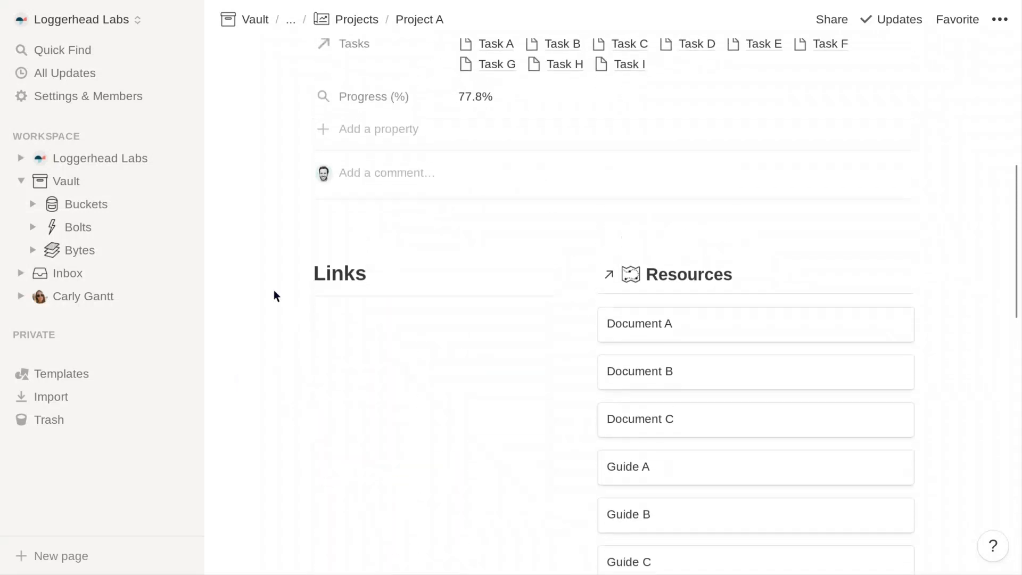
pyautogui.click(358, 18)
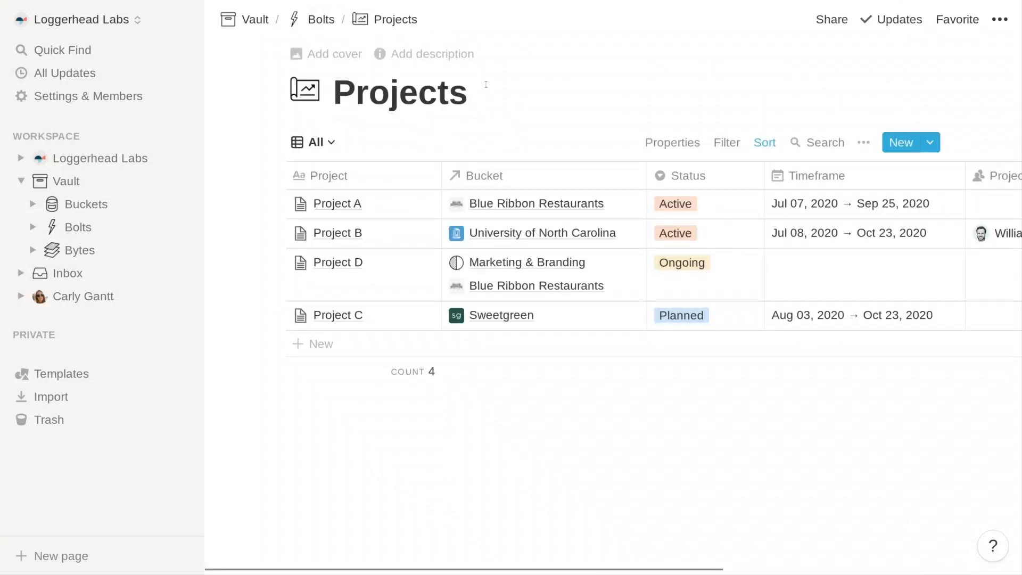
# Step: Switch the Projects database to its Active & Upcoming view and check which templates it offers
pyautogui.click(322, 143)
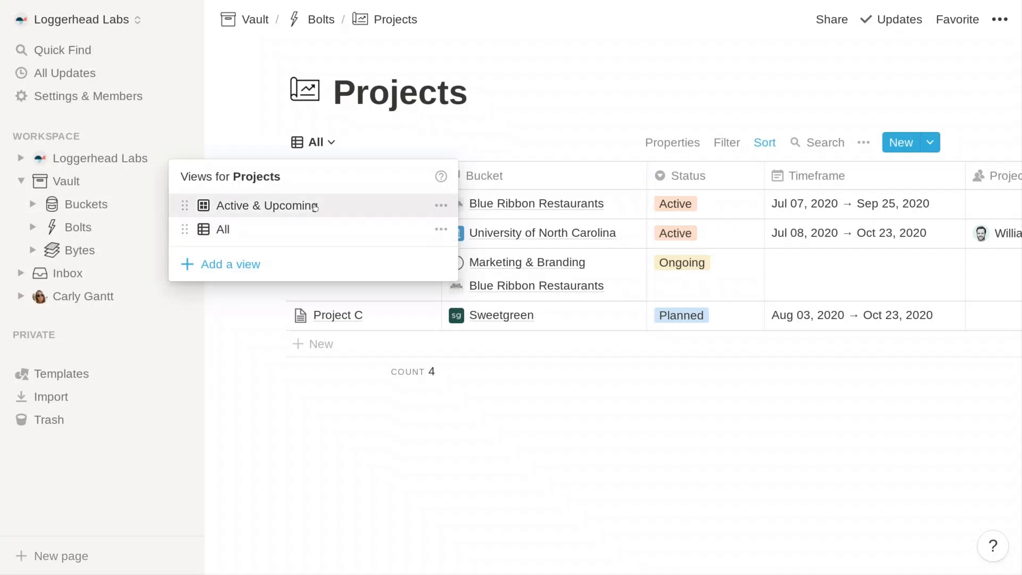
pyautogui.click(315, 207)
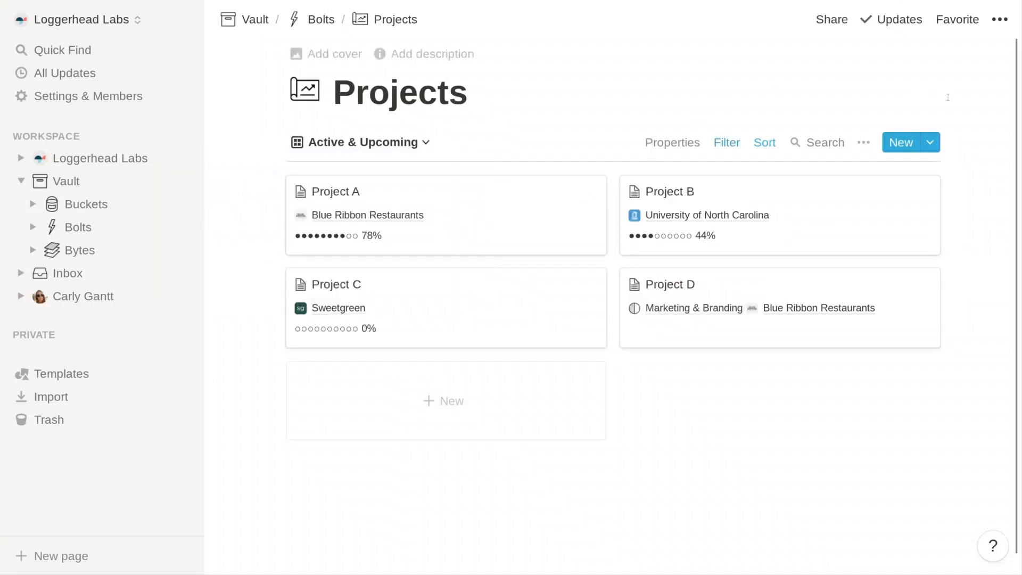
pyautogui.click(930, 146)
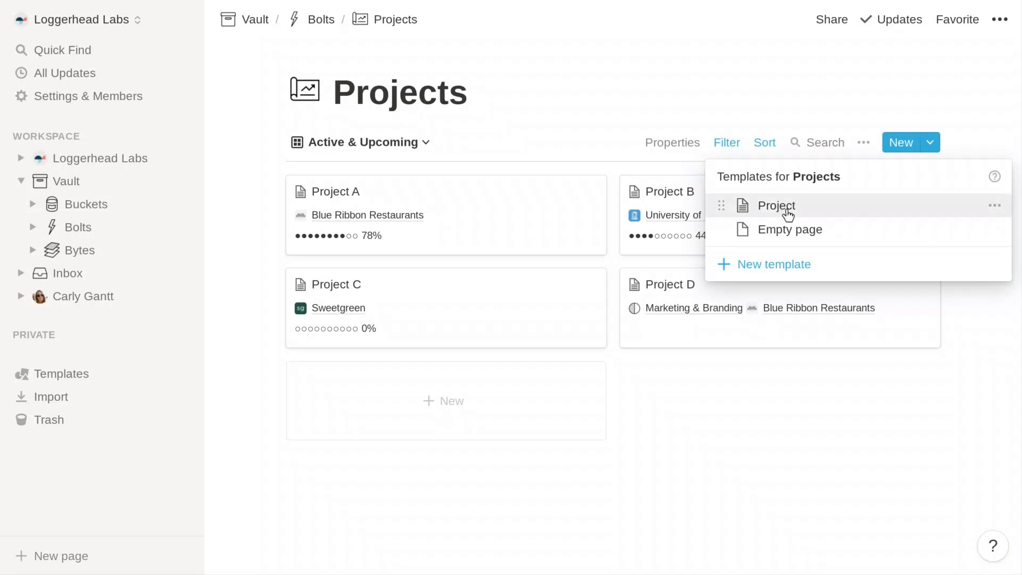
pyautogui.click(506, 93)
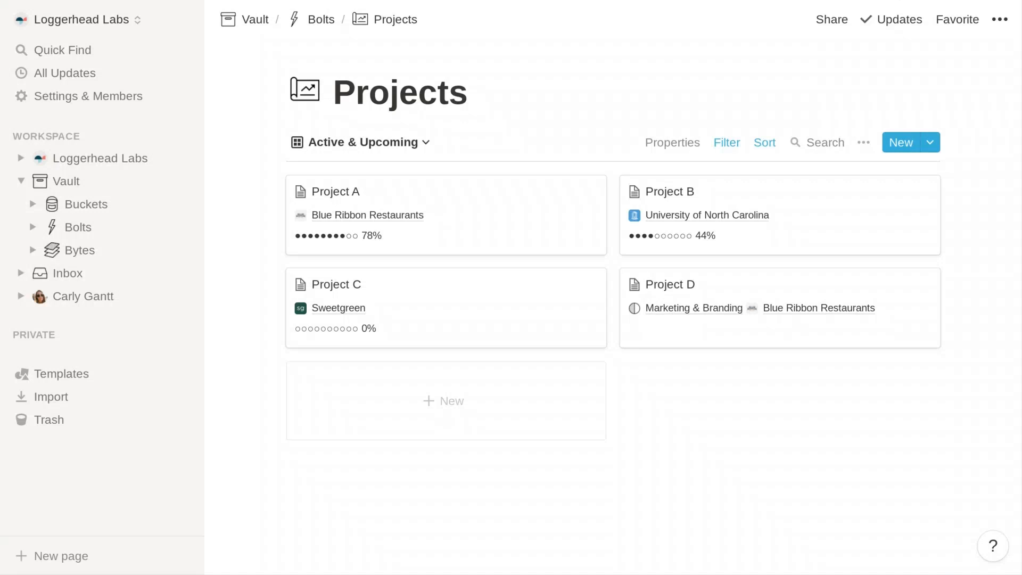
# Step: Open the Tasks database from Bolts and examine its columns and full property list
pyautogui.click(314, 19)
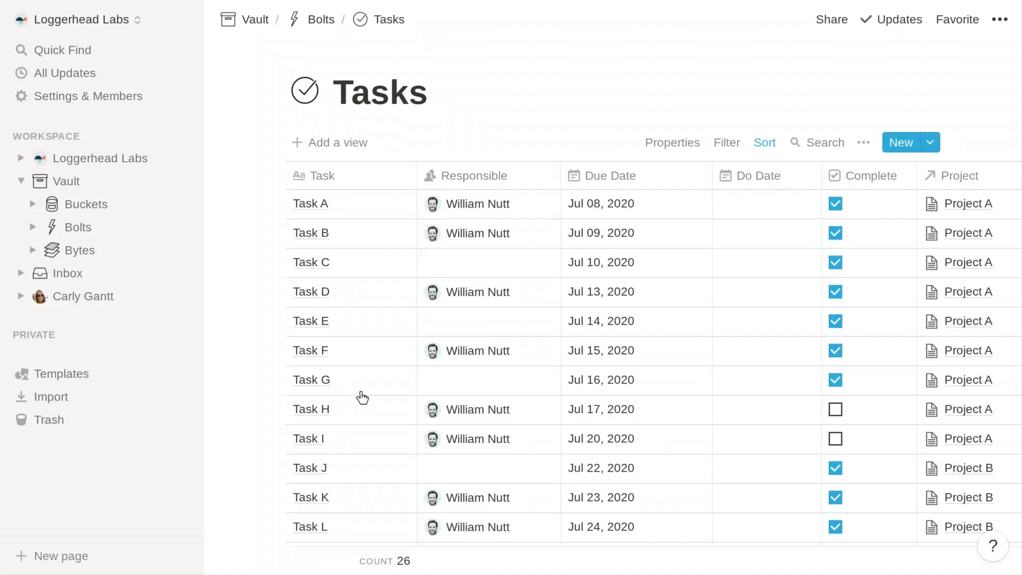
pyautogui.moveTo(384, 379)
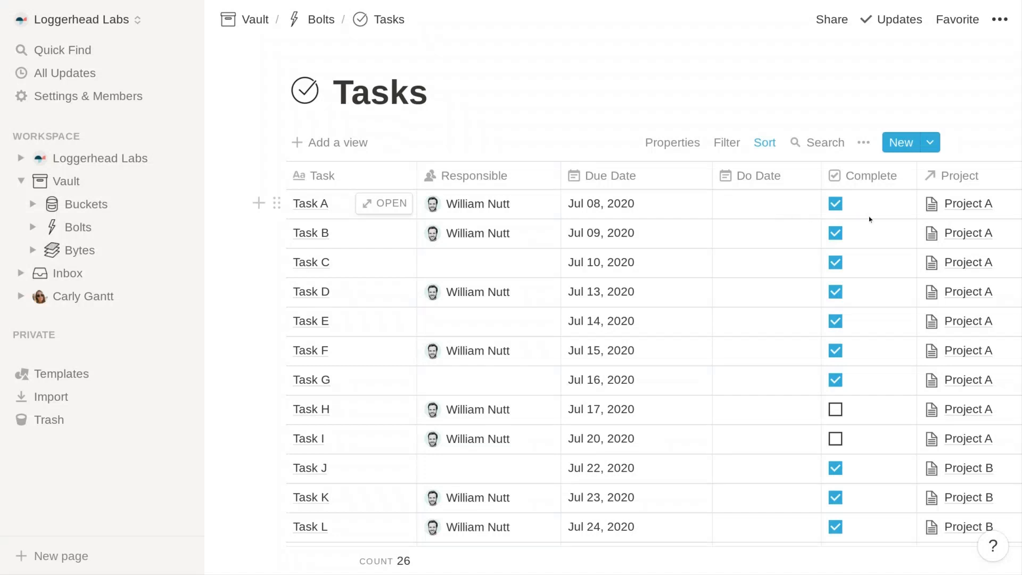
pyautogui.hscroll(1, 869, 216)
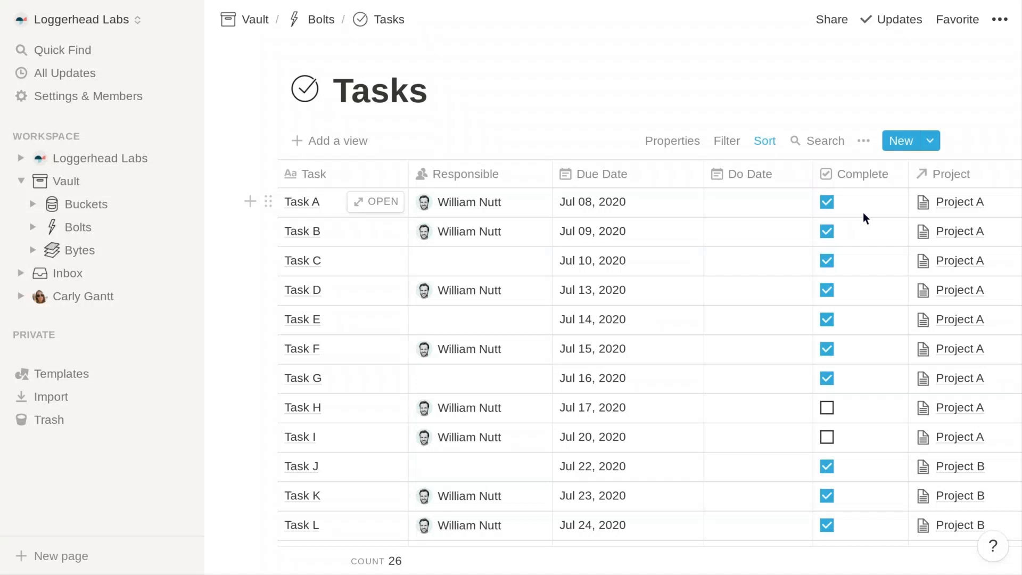
pyautogui.hscroll(5, 863, 212)
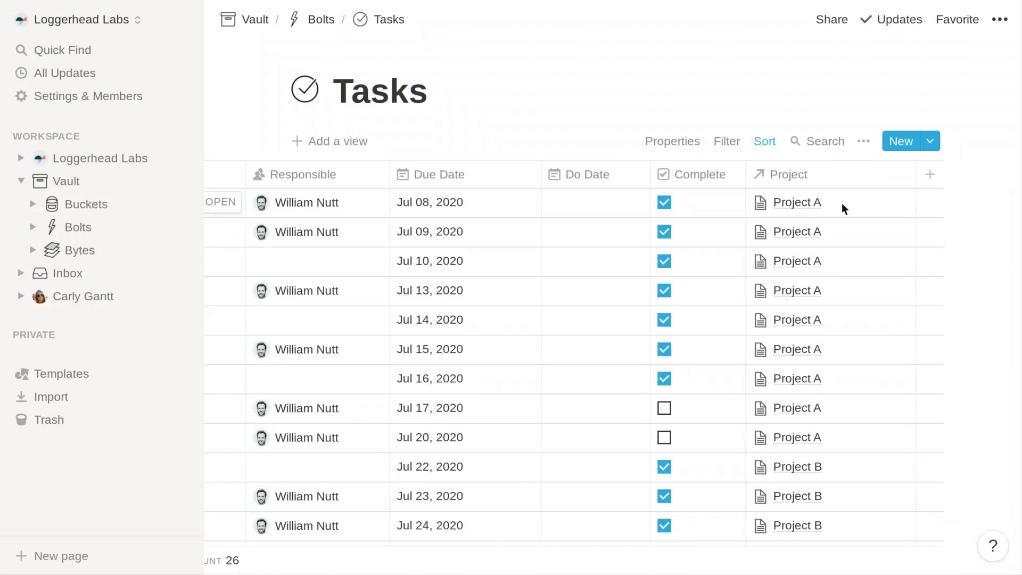
pyautogui.click(685, 144)
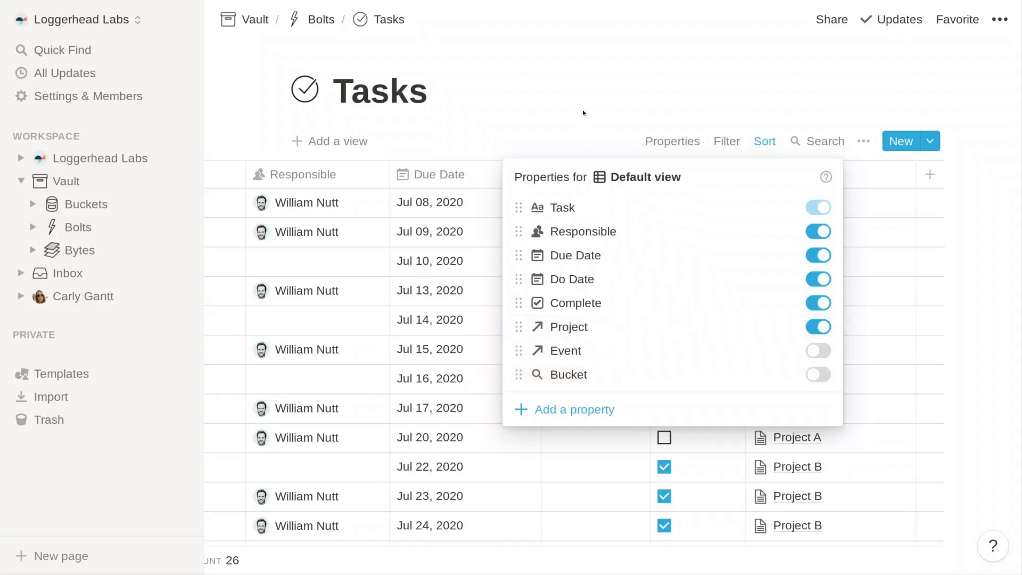
pyautogui.click(584, 94)
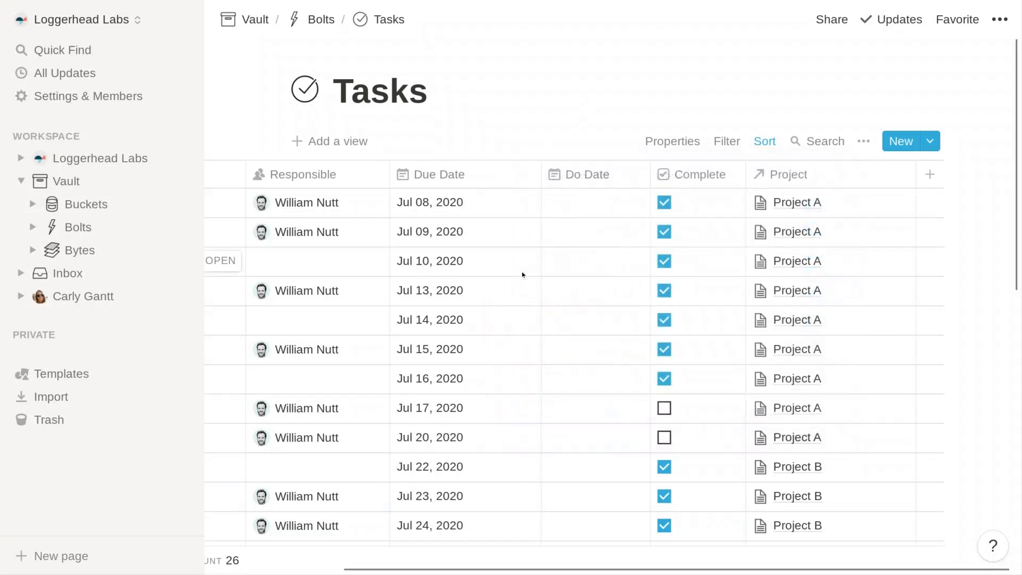
pyautogui.hscroll(-3, 521, 272)
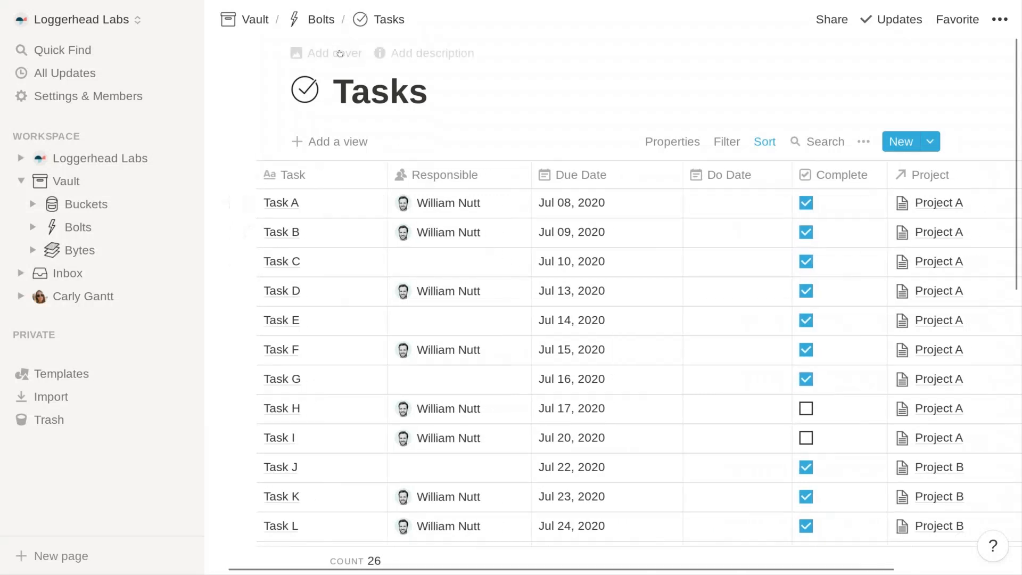
# Step: Open the Objectives database from Bolts and switch it to the All view
pyautogui.click(321, 19)
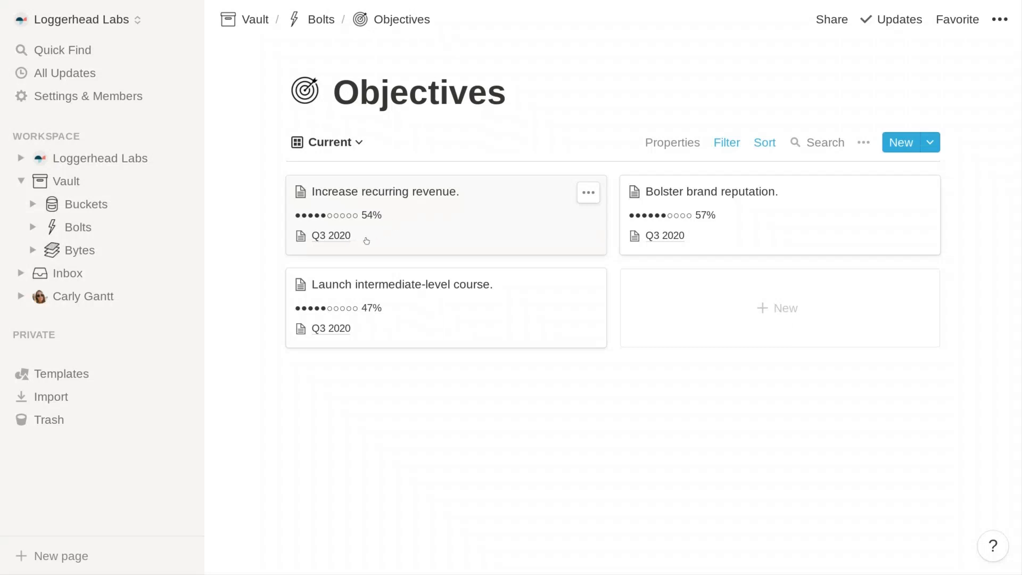
pyautogui.click(334, 143)
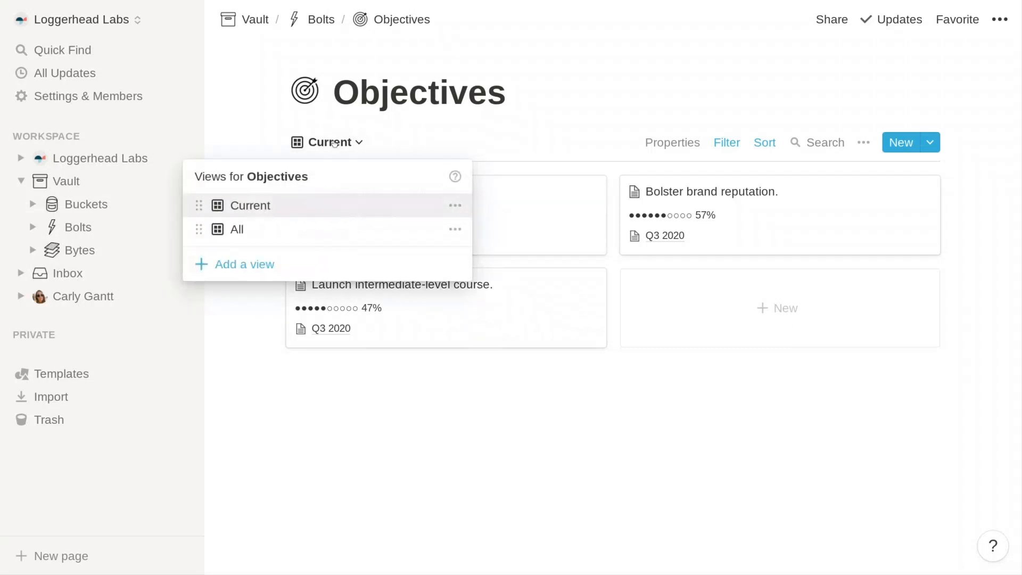
pyautogui.click(342, 238)
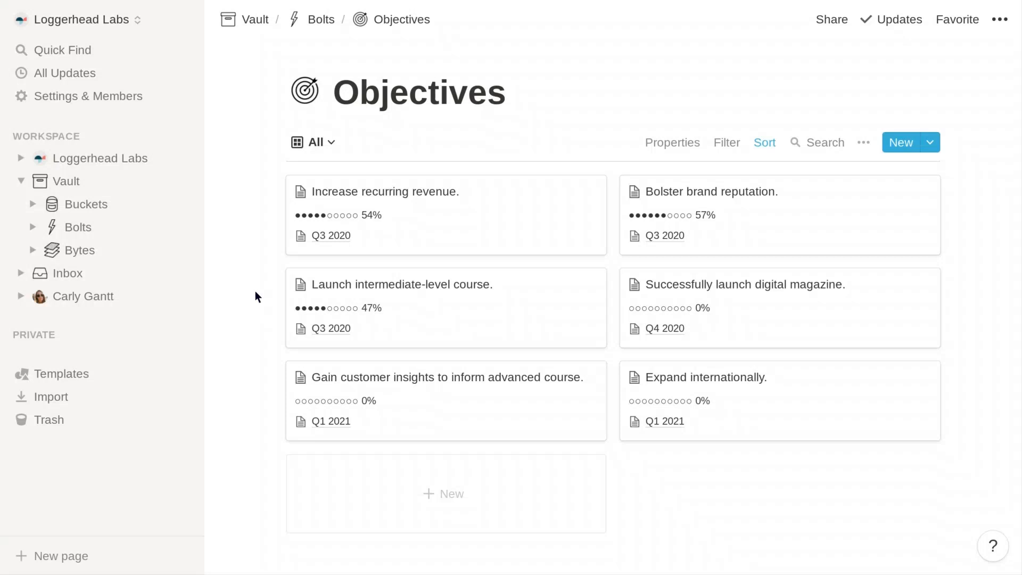
# Step: Open the "Increase recurring revenue." objective as a full page and review its properties and Key Results section
pyautogui.click(511, 218)
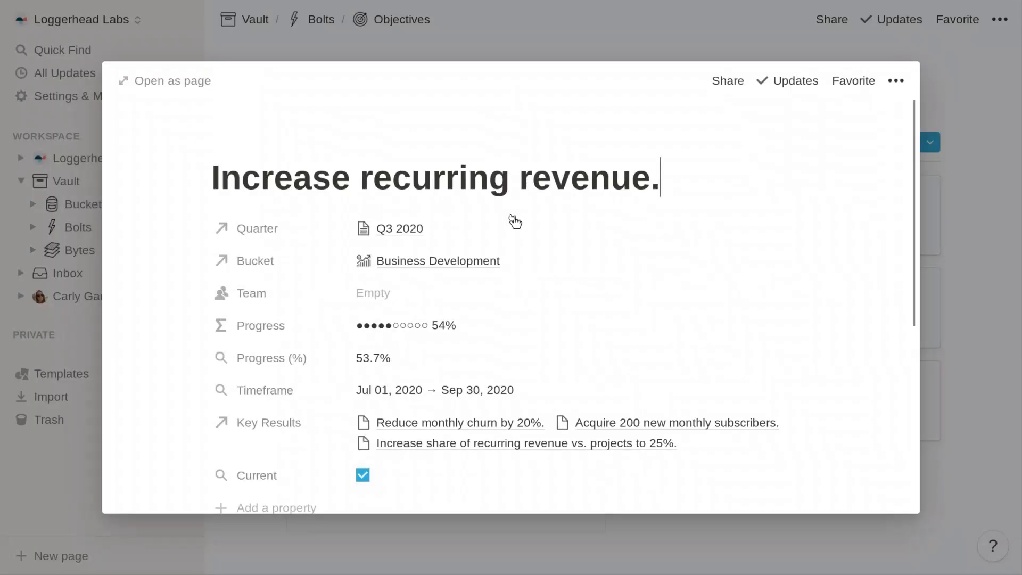
pyautogui.click(174, 81)
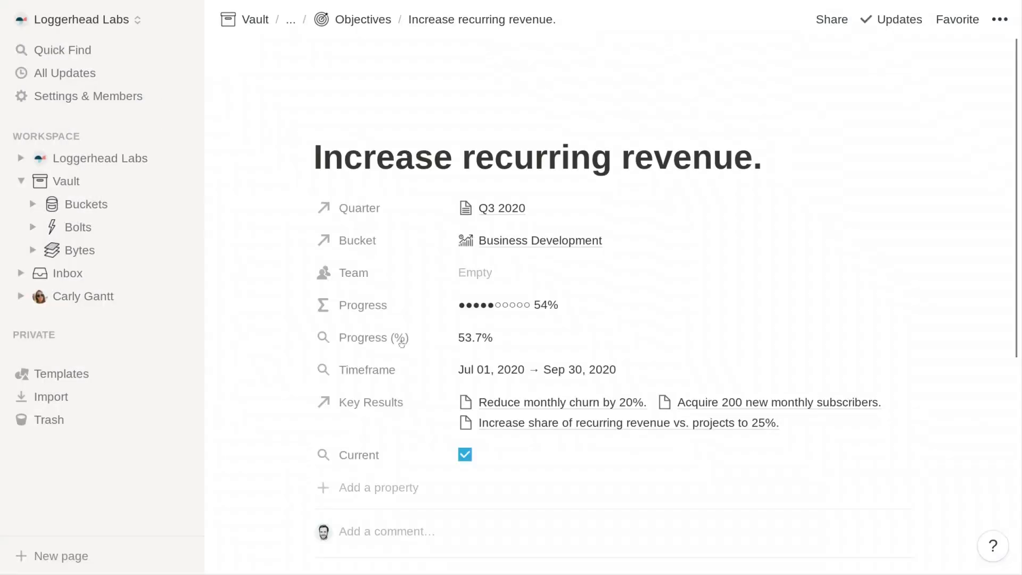
pyautogui.scroll(-1, 276, 374)
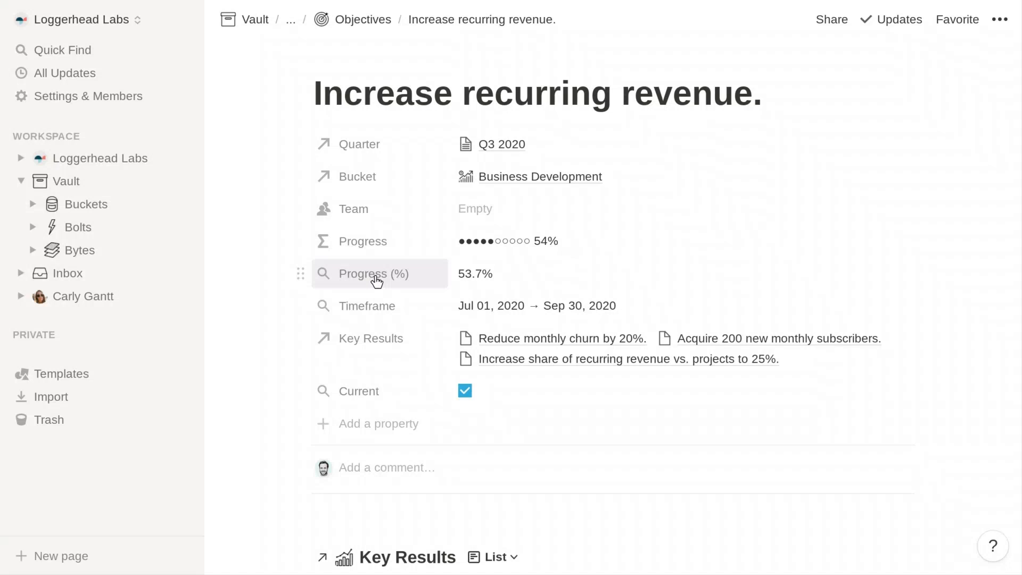
pyautogui.scroll(-5, 377, 282)
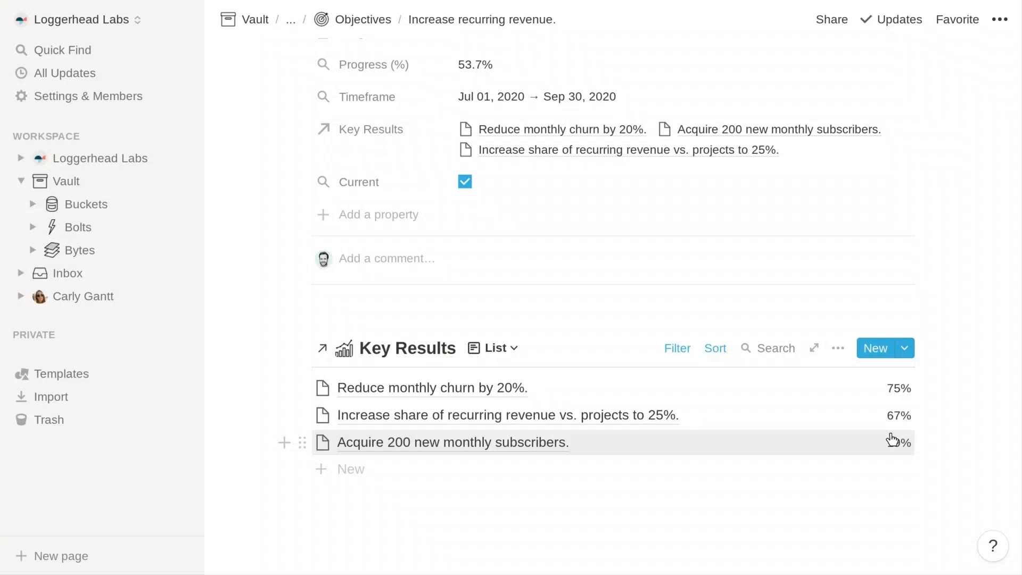
# Step: Inspect the relation, property and calculation behind the objective's Progress (%) rollup, leaving its settings as they are
pyautogui.scroll(3, 892, 440)
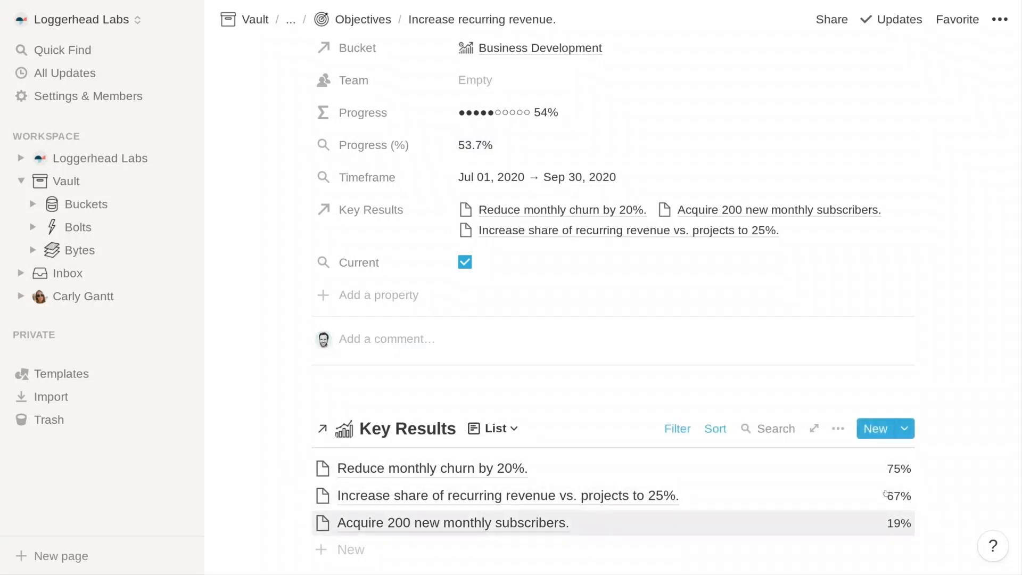
pyautogui.click(485, 149)
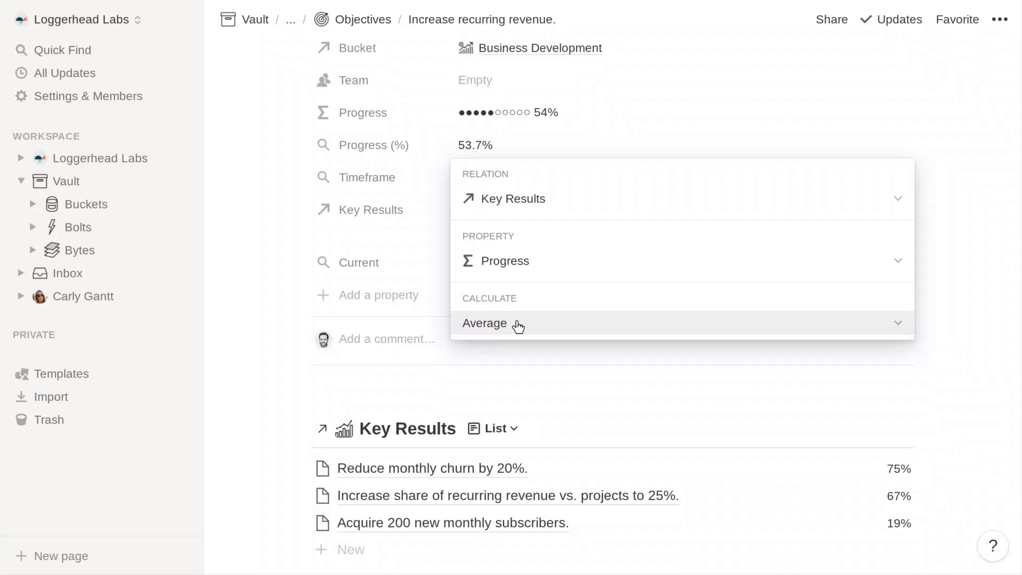
pyautogui.click(268, 281)
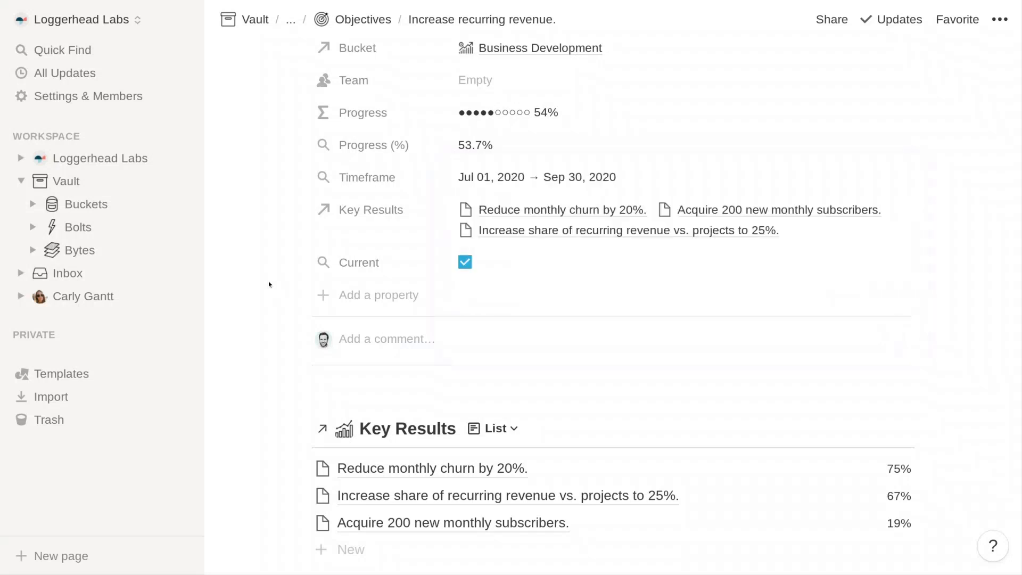
pyautogui.scroll(2, 269, 281)
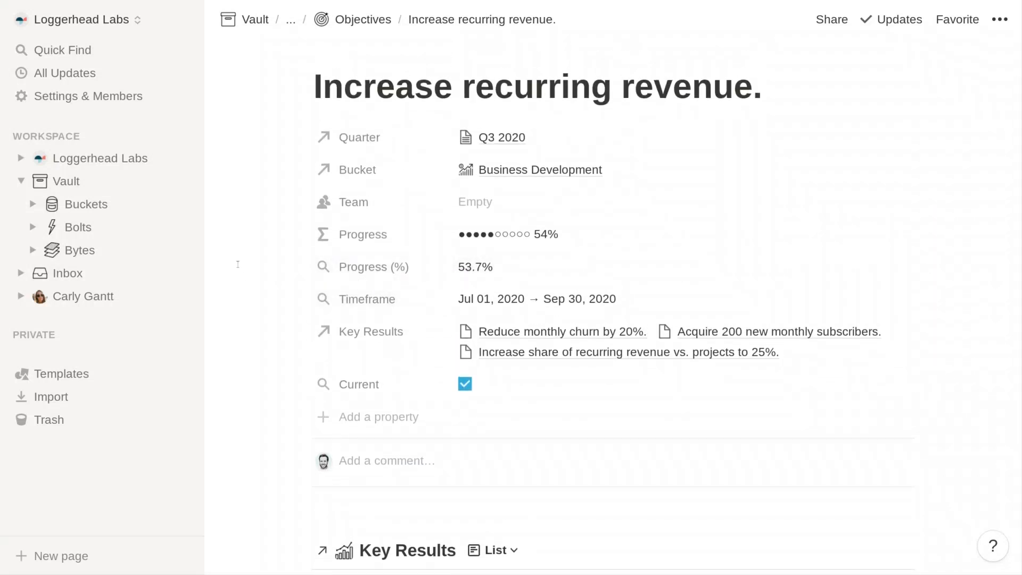
# Step: Look at the objective's Key Results section in its Table view and return it to the List view
pyautogui.scroll(-5, 293, 394)
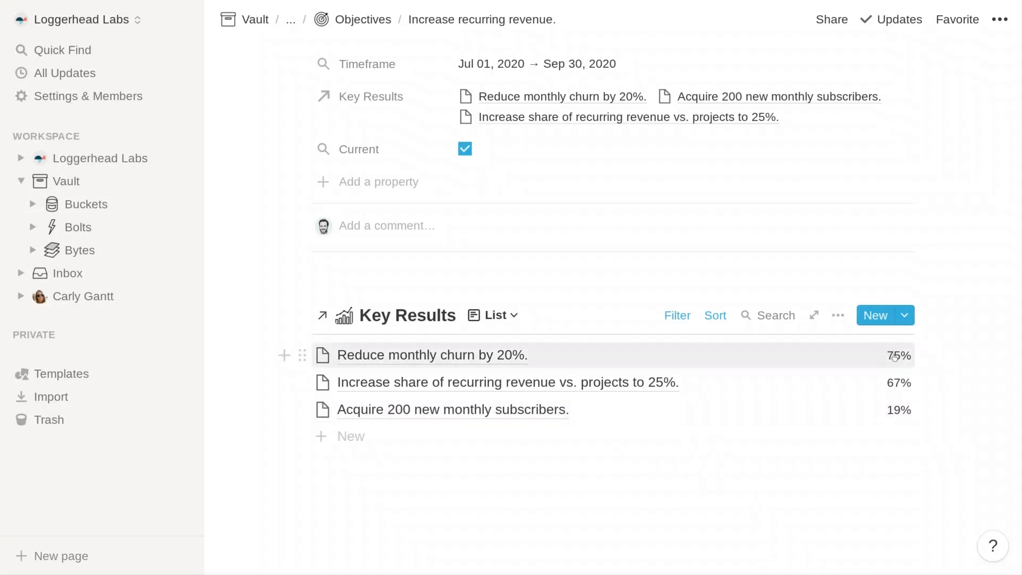
pyautogui.click(493, 316)
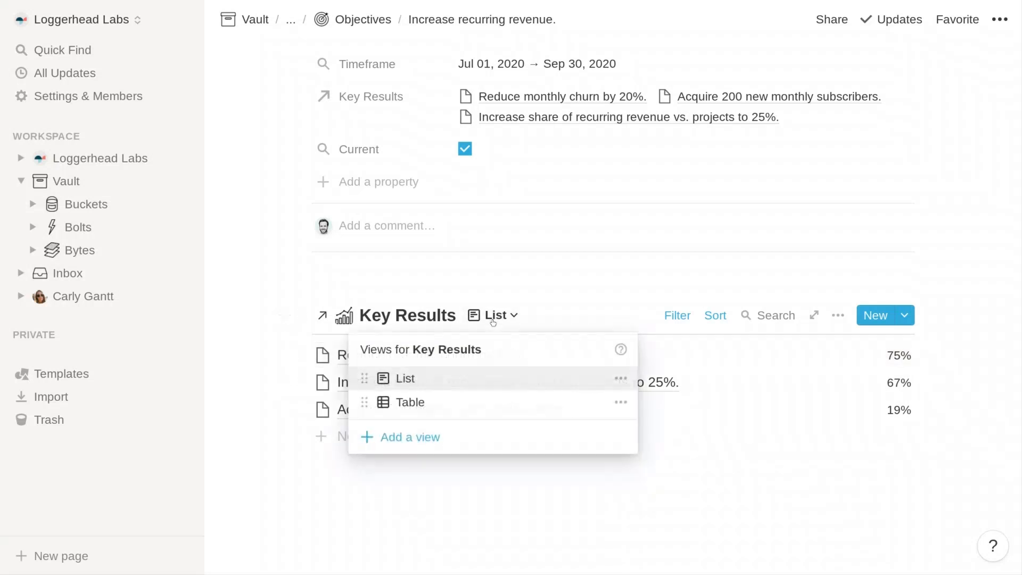
pyautogui.click(459, 402)
pyautogui.scroll(-3, 254, 381)
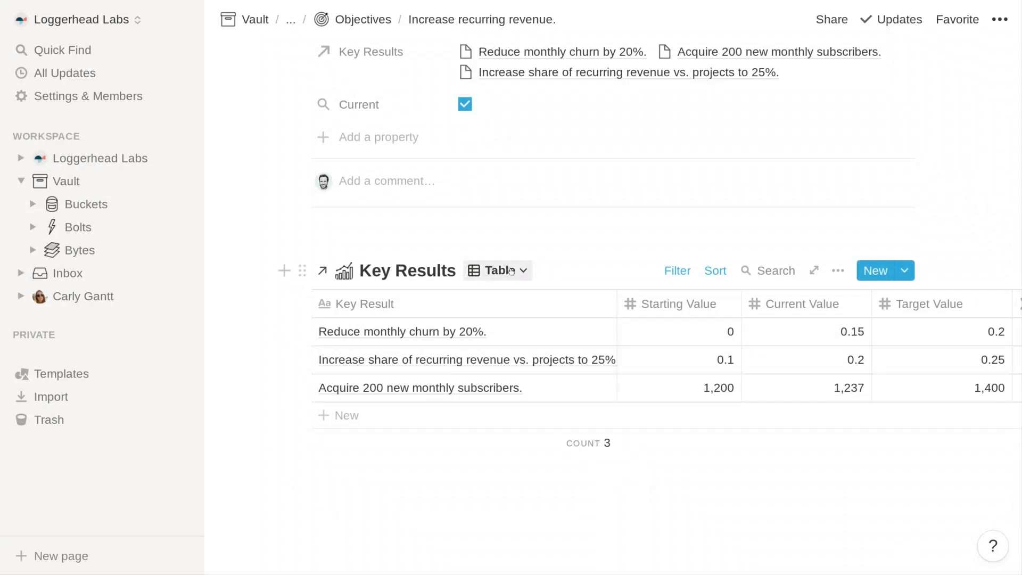
pyautogui.click(508, 270)
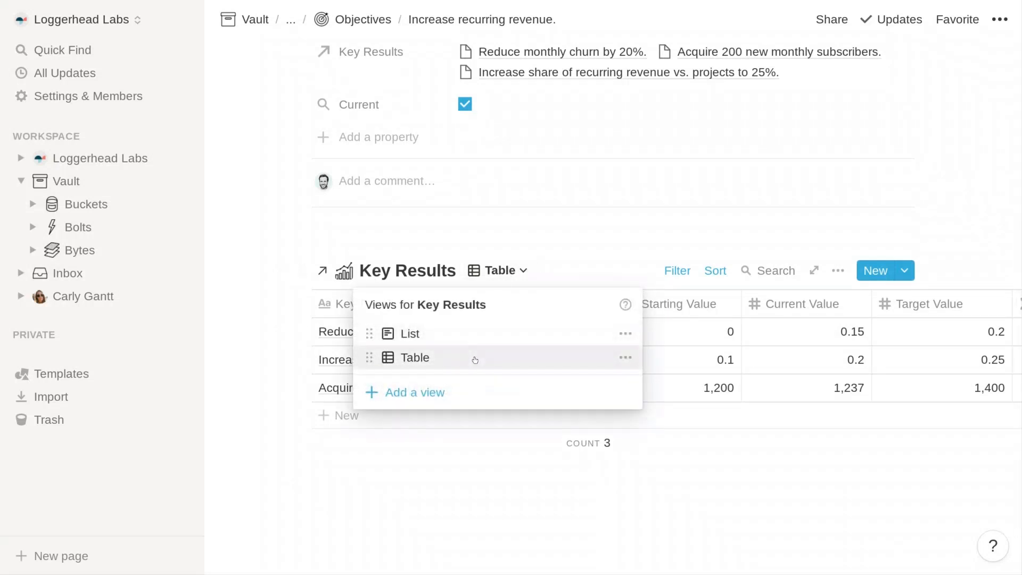
pyautogui.click(473, 336)
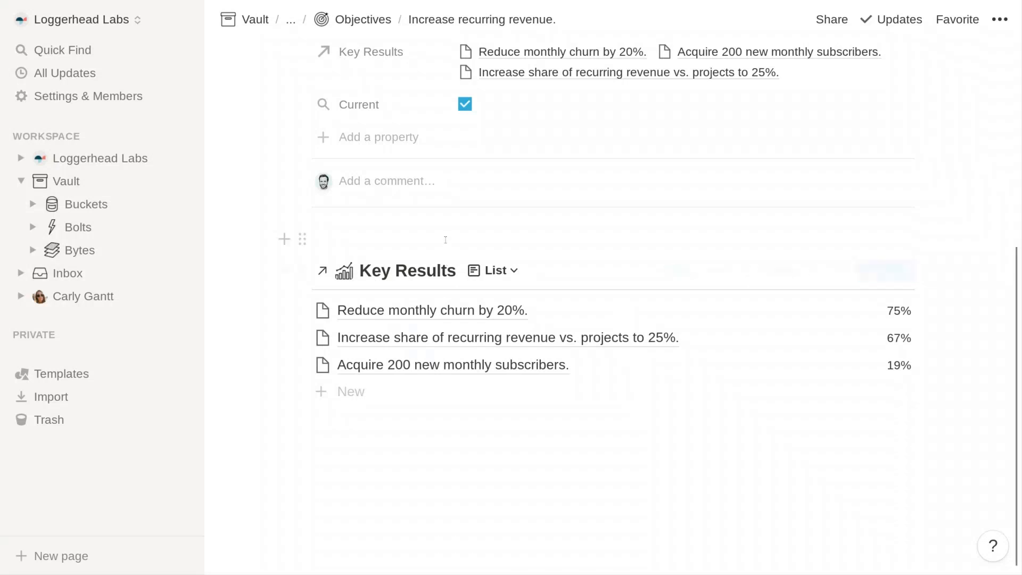
# Step: Look back over the objective's properties and return through the Objectives database to the Bolts page
pyautogui.scroll(5, 445, 240)
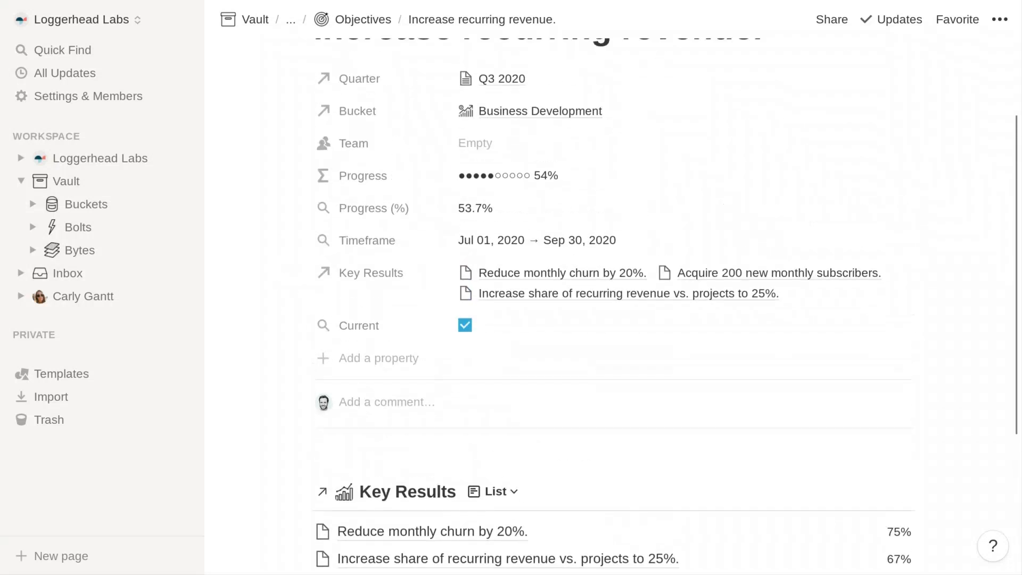
pyautogui.scroll(3, 450, 245)
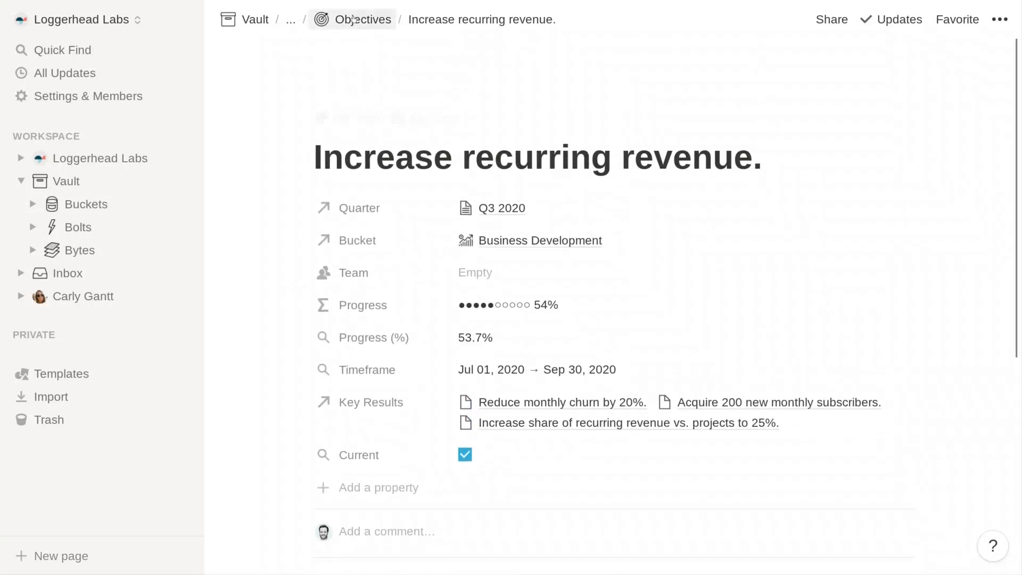
pyautogui.click(353, 20)
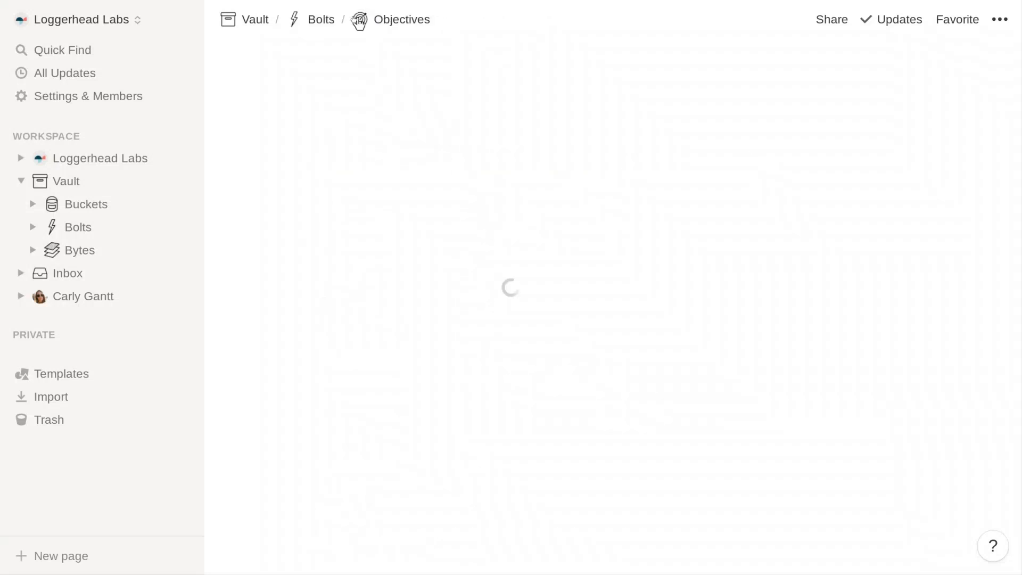
pyautogui.click(315, 20)
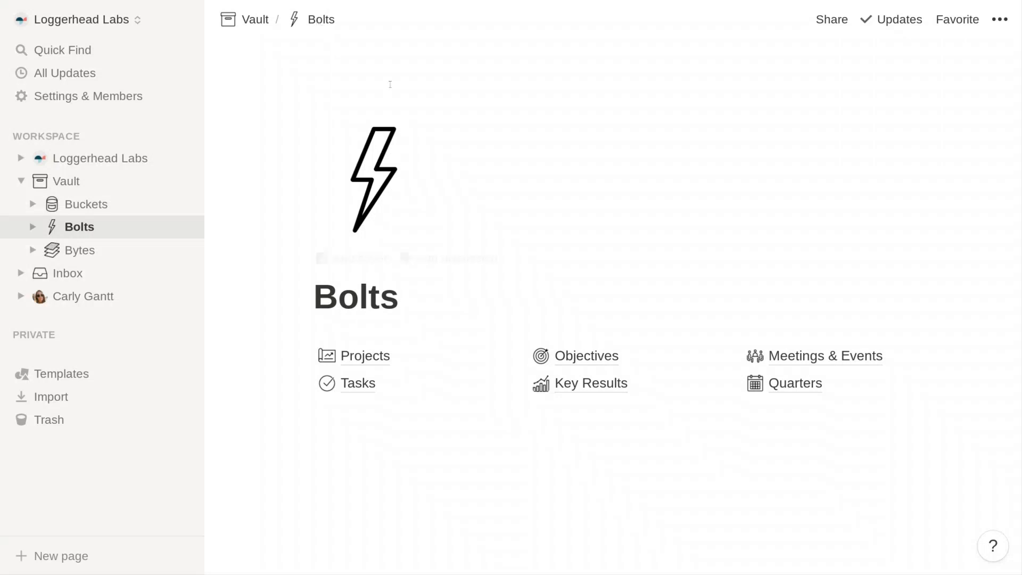
# Step: Open the Key Results database and examine its Starting Value, Current Value, Target Value and Progress columns
pyautogui.click(555, 384)
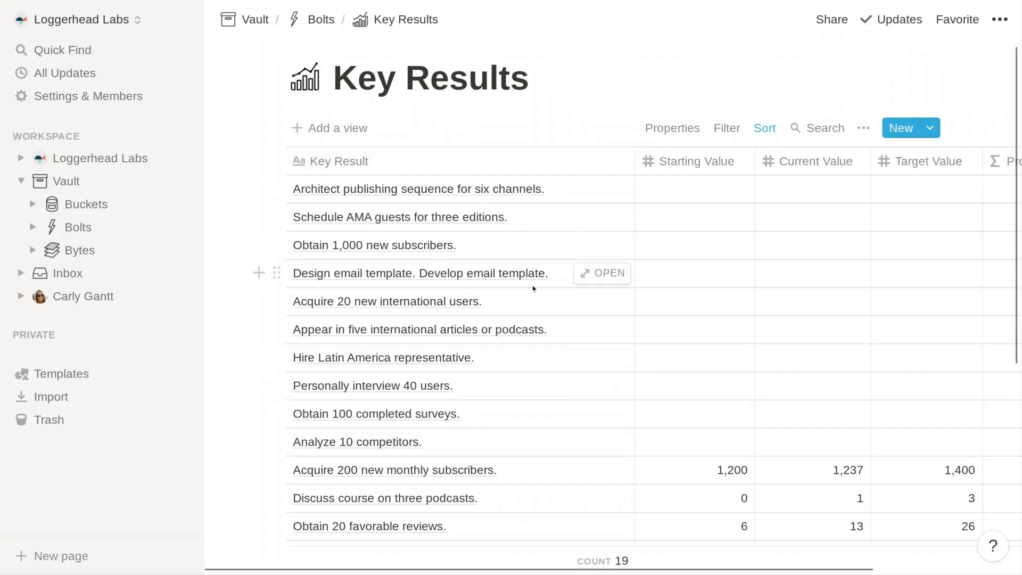
pyautogui.hscroll(5, 532, 287)
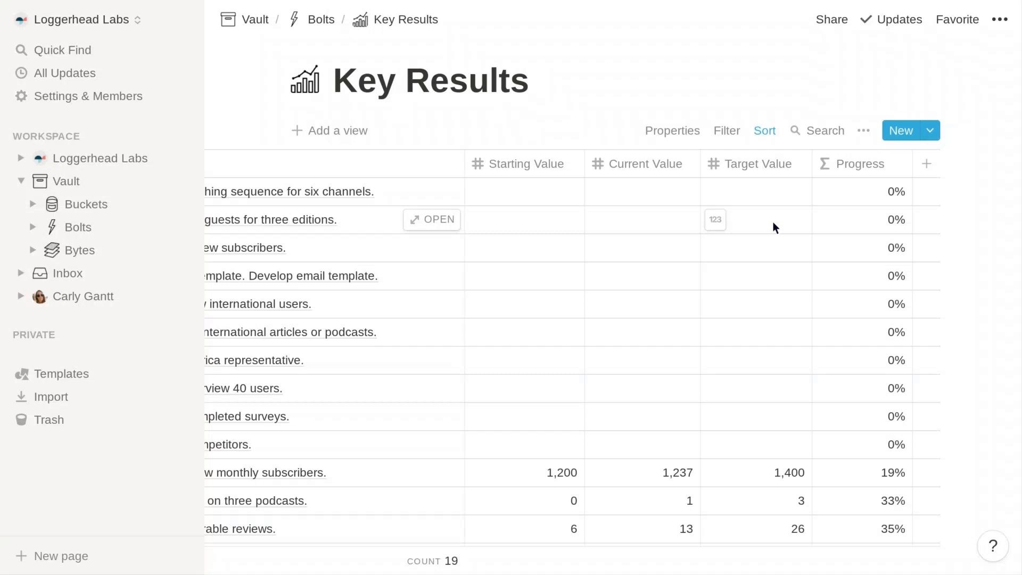
pyautogui.hscroll(-1, 744, 234)
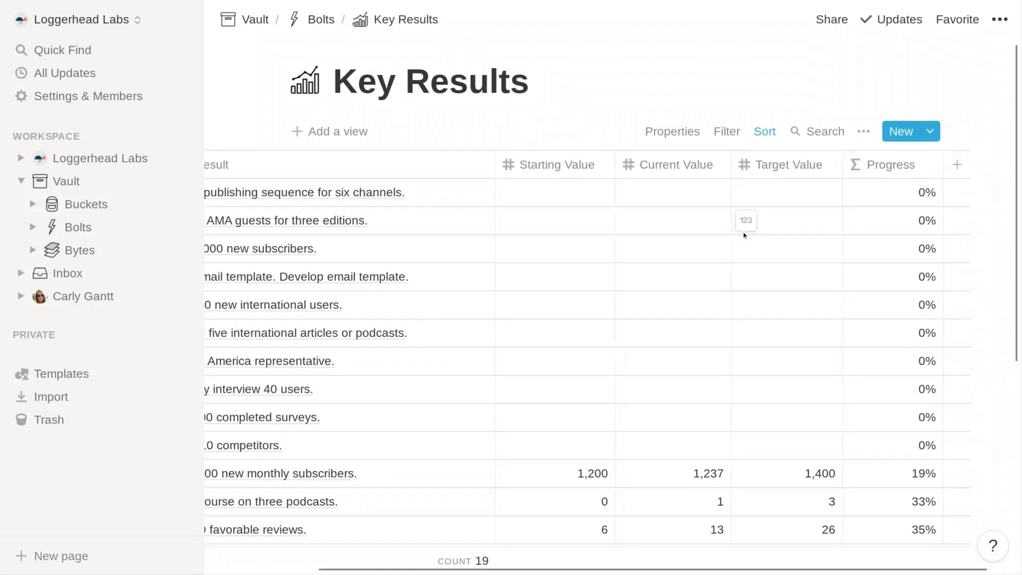
pyautogui.hscroll(1, 744, 234)
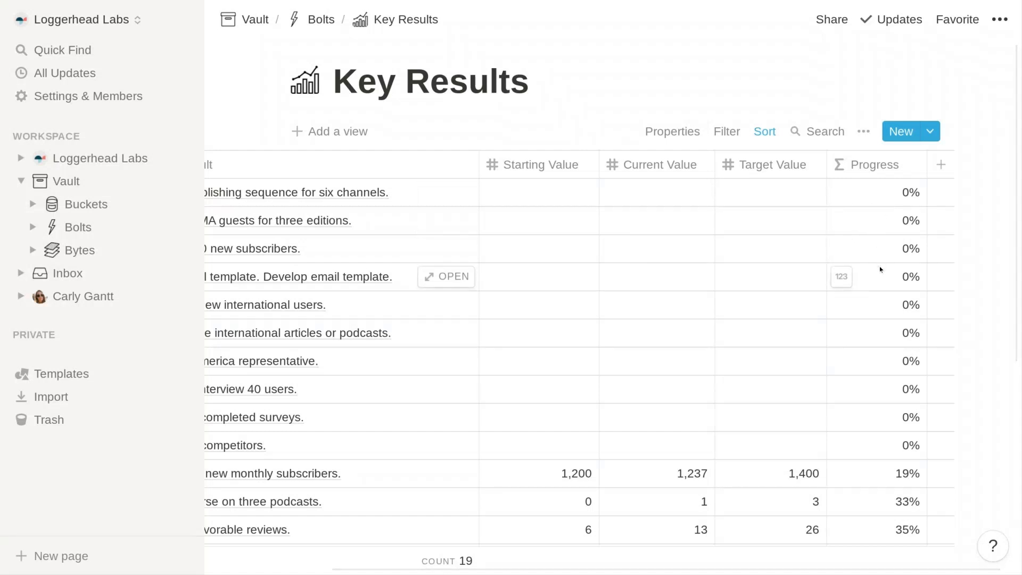
pyautogui.scroll(-1, 877, 329)
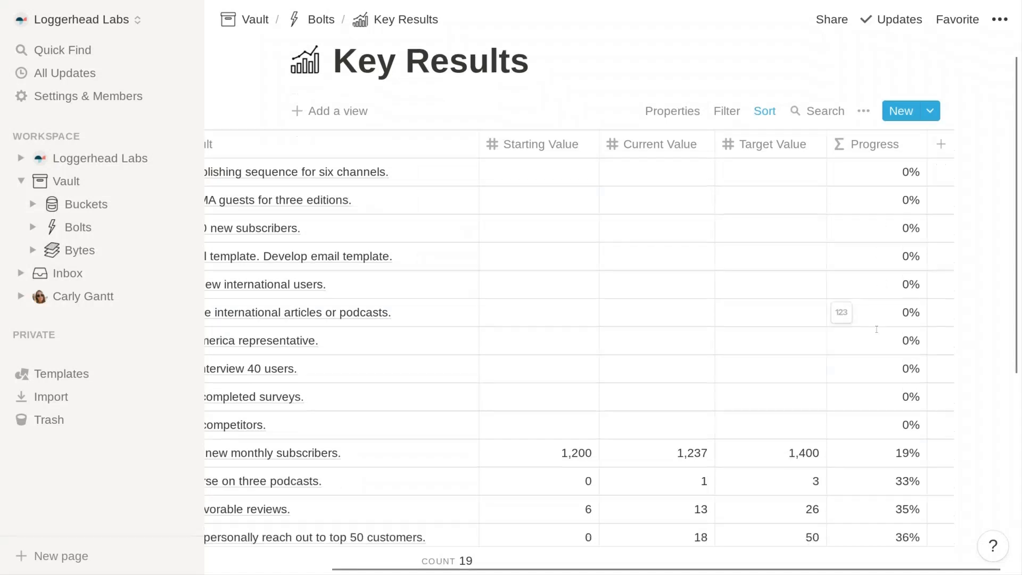
pyautogui.scroll(-2, 876, 329)
pyautogui.scroll(3, 885, 357)
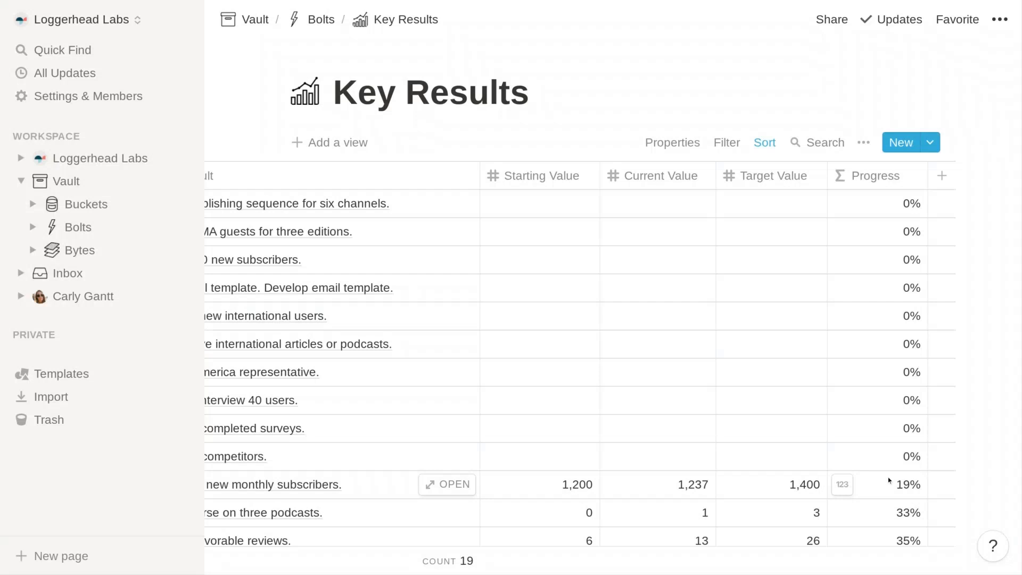
pyautogui.hscroll(-2, 860, 370)
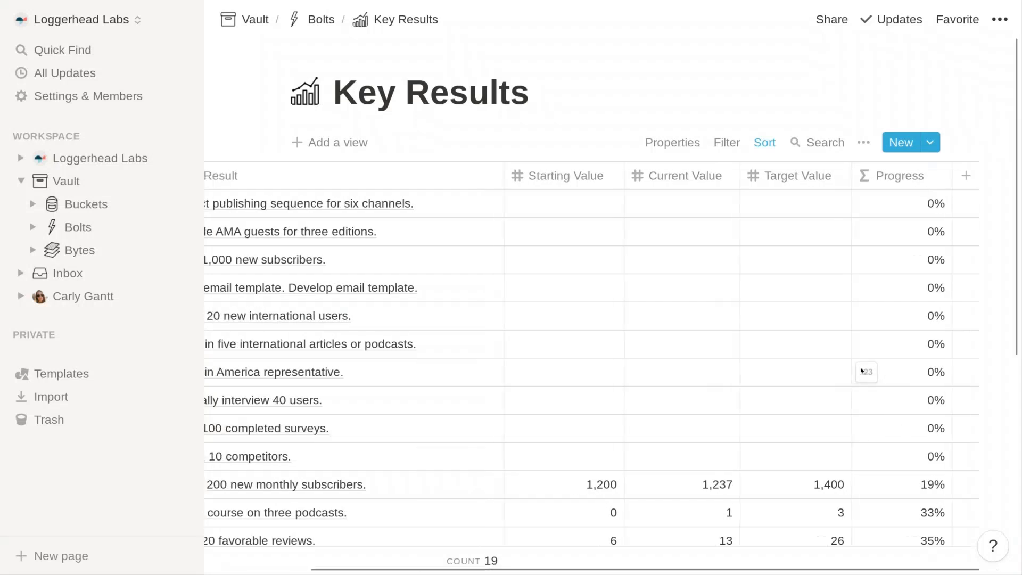
pyautogui.hscroll(-5, 860, 367)
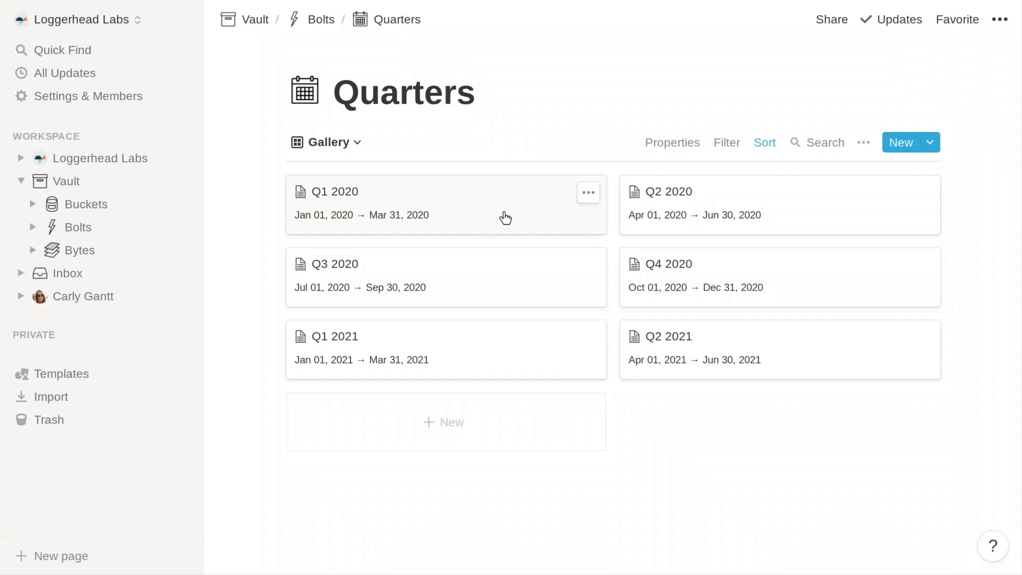
# Step: Switch the Quarters database to its Table view and review its list of properties, including the Objectives relation
pyautogui.click(315, 142)
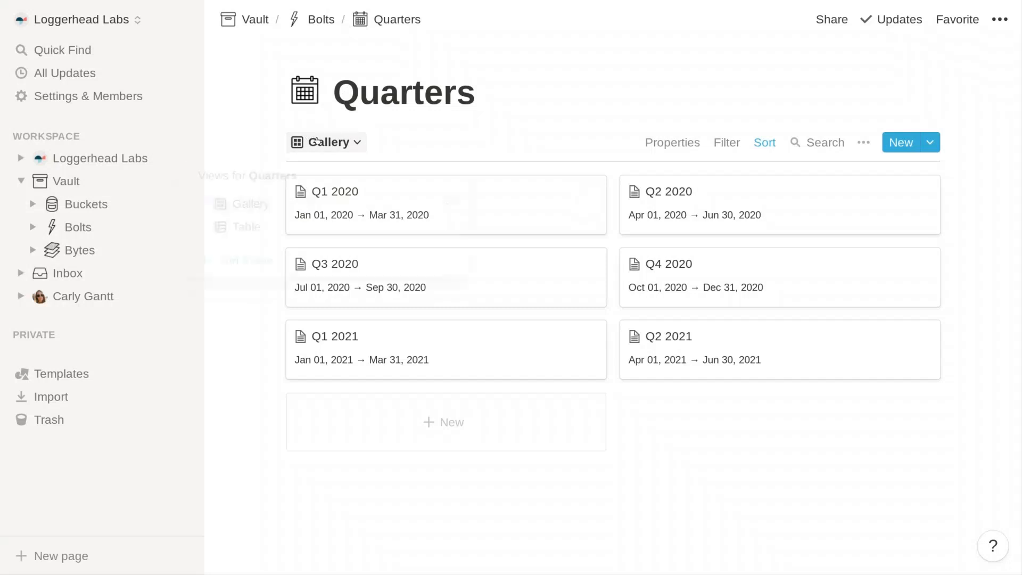
pyautogui.click(311, 231)
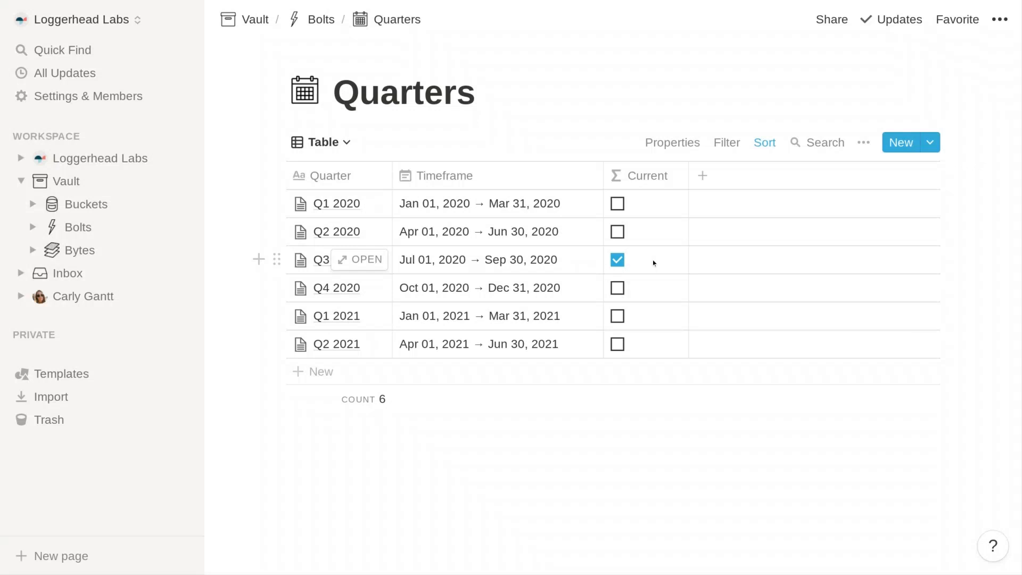
pyautogui.click(668, 143)
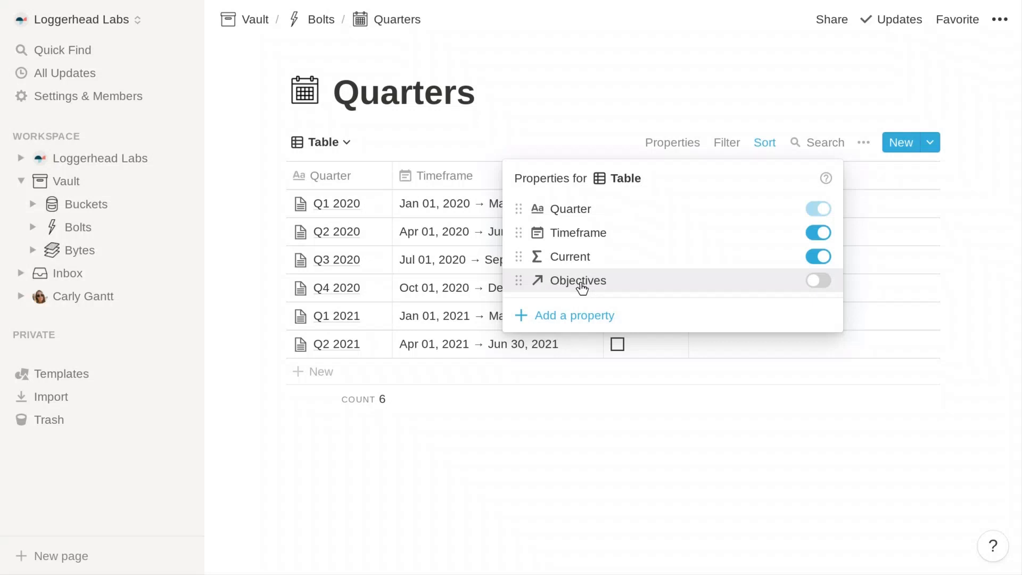
pyautogui.click(510, 113)
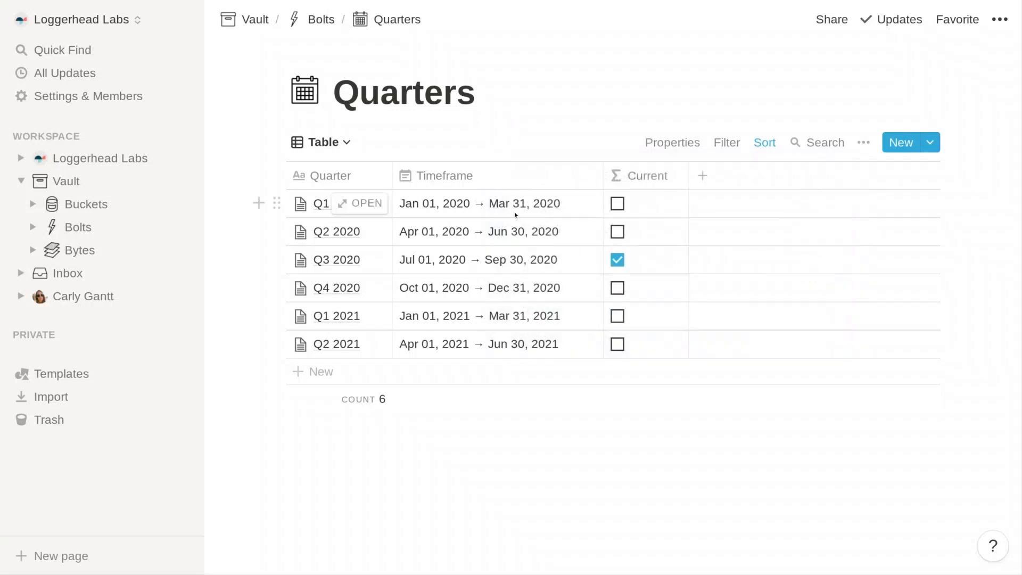
# Step: Open the Q3 2020 quarter and look through its properties and its linked Objectives section
pyautogui.click(360, 261)
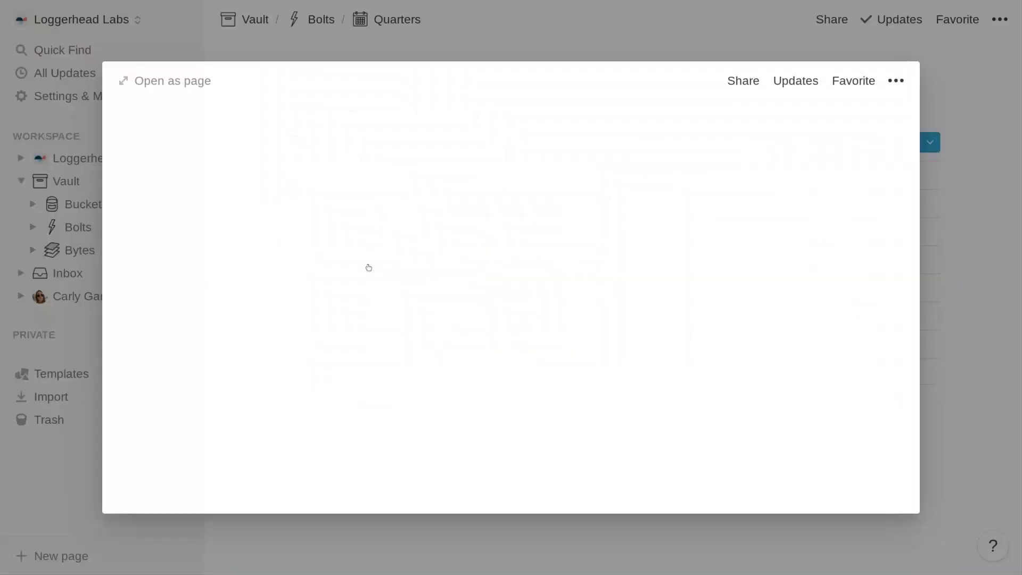
pyautogui.scroll(-5, 370, 270)
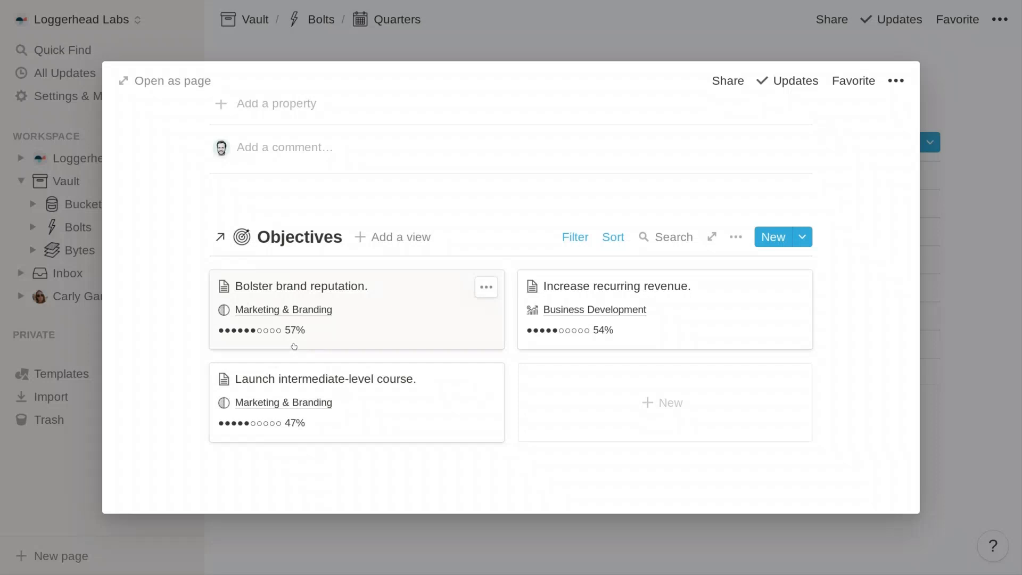
pyautogui.scroll(2, 293, 347)
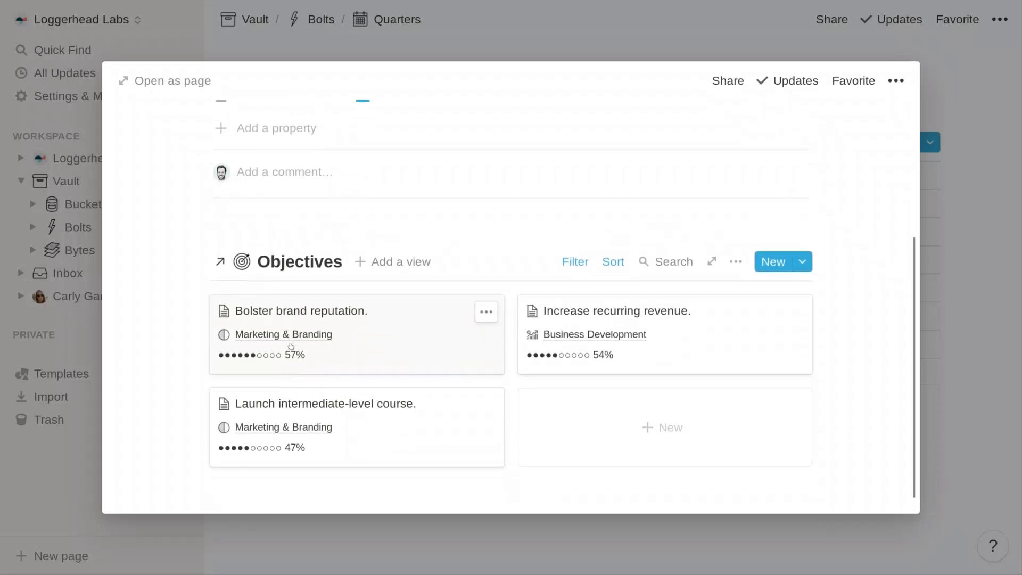
pyautogui.scroll(2, 292, 347)
pyautogui.scroll(-3, 295, 349)
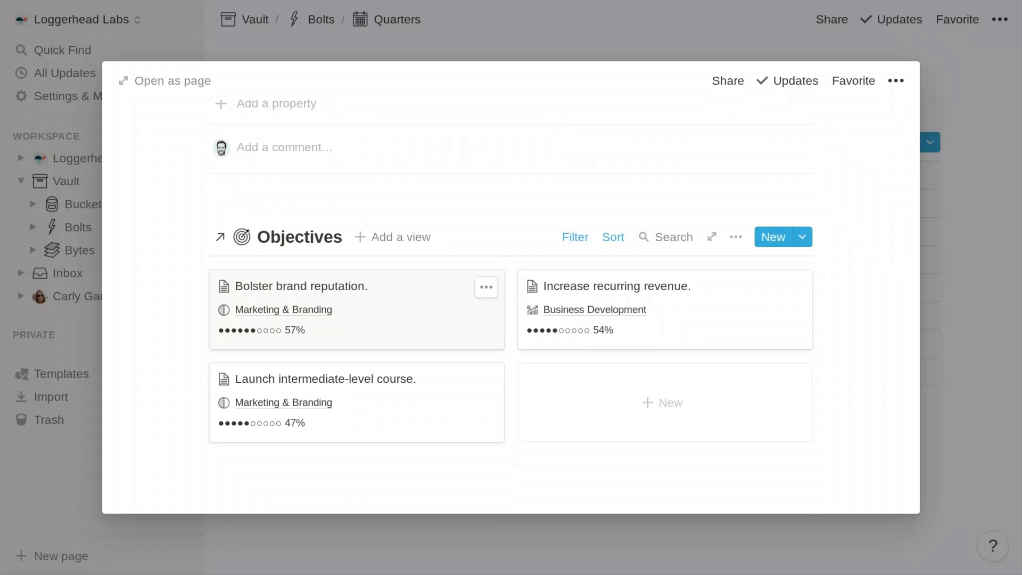
# Step: Open the "Bolster brand reputation." objective from the quarter, review its properties and Key Results list, and return to Quarters
pyautogui.click(415, 323)
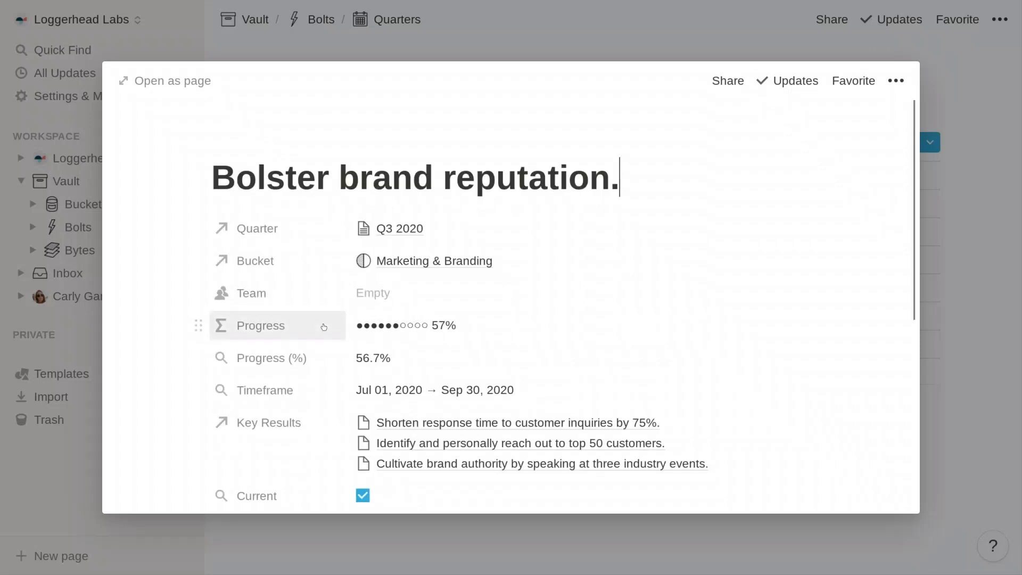
pyautogui.scroll(-1, 330, 332)
pyautogui.scroll(-6, 329, 332)
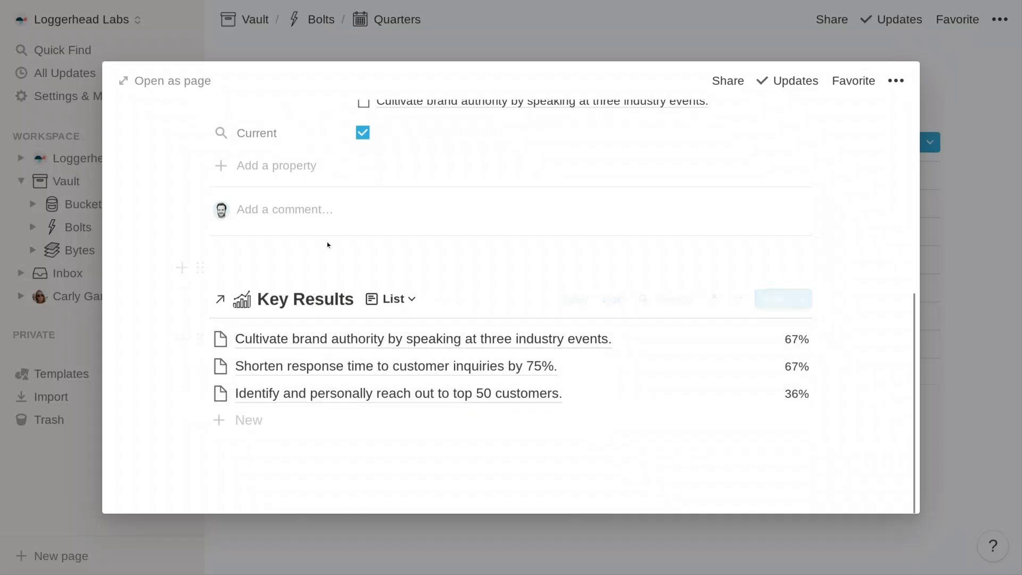
pyautogui.click(472, 46)
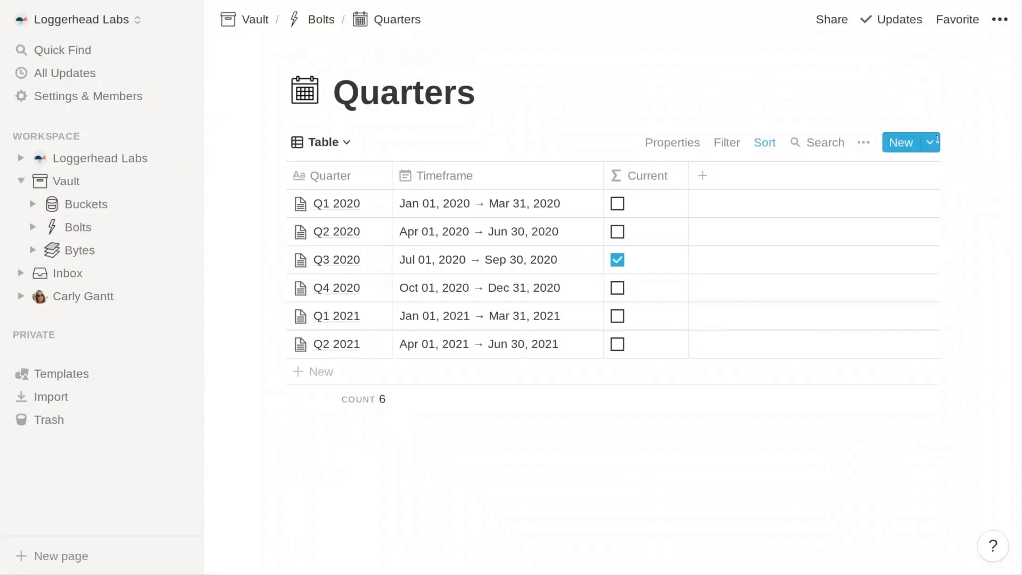
# Step: Check which templates the Quarters database offers for new entries, without creating one
pyautogui.click(932, 146)
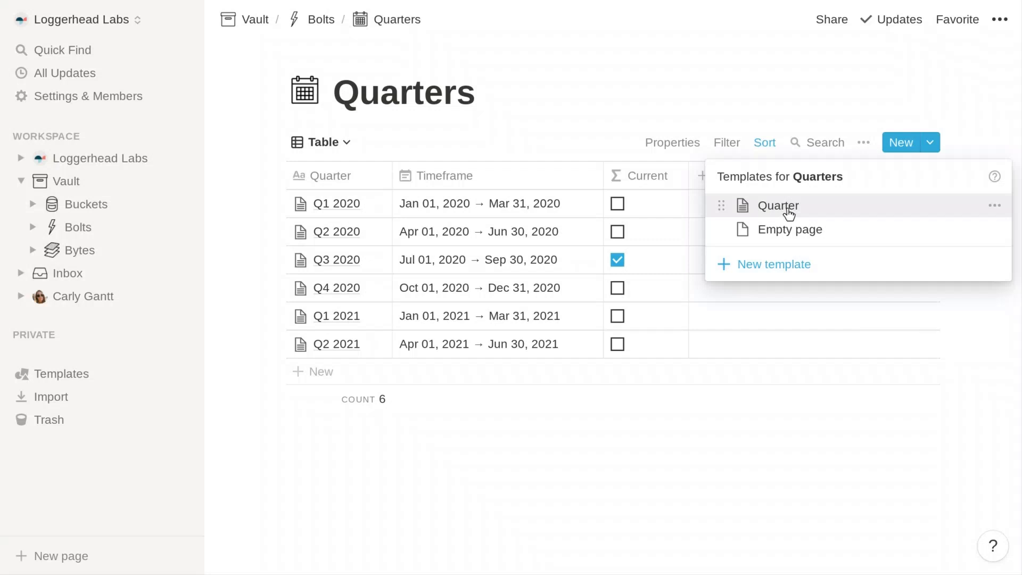
pyautogui.click(527, 101)
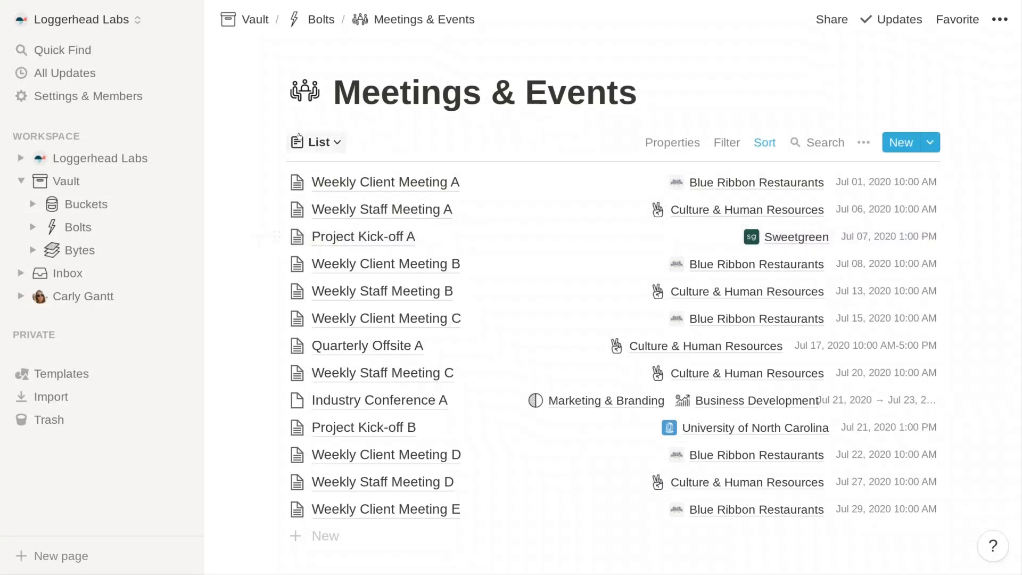
# Step: Switch Meetings & Events to its Table view and examine the When, Where, Attendees, Bucket and Projects columns
pyautogui.click(312, 143)
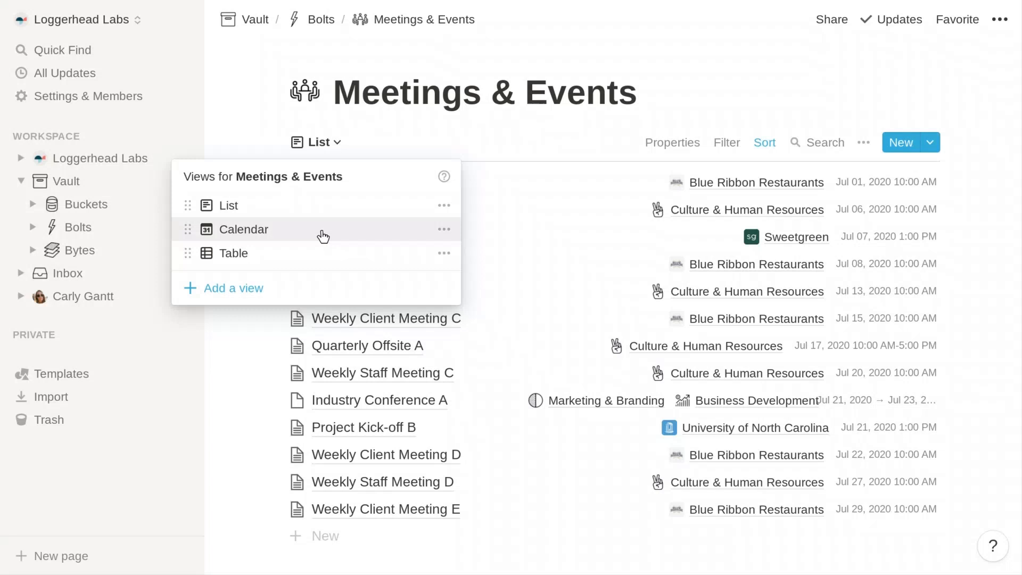
pyautogui.click(314, 254)
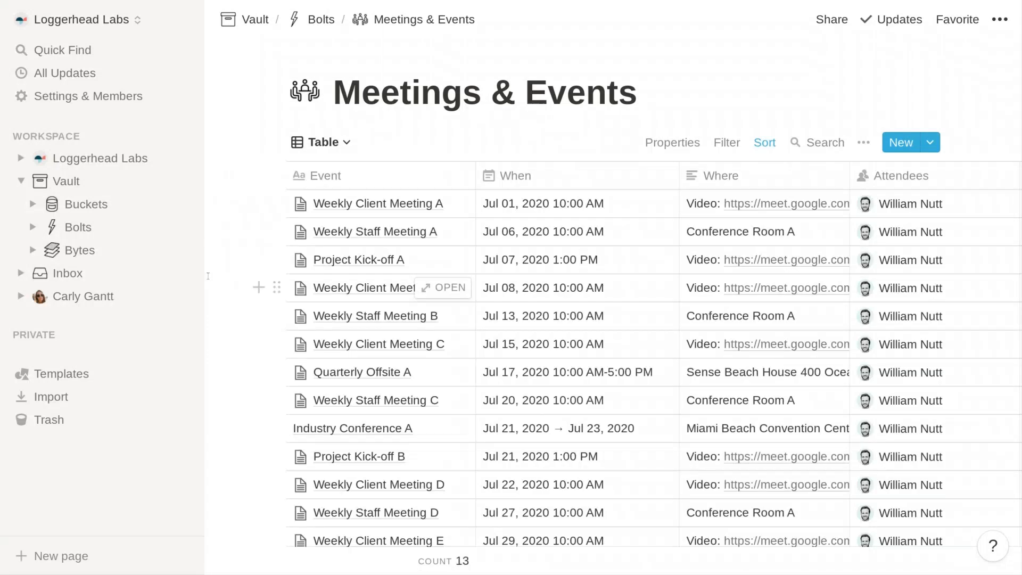
pyautogui.scroll(-2, 213, 289)
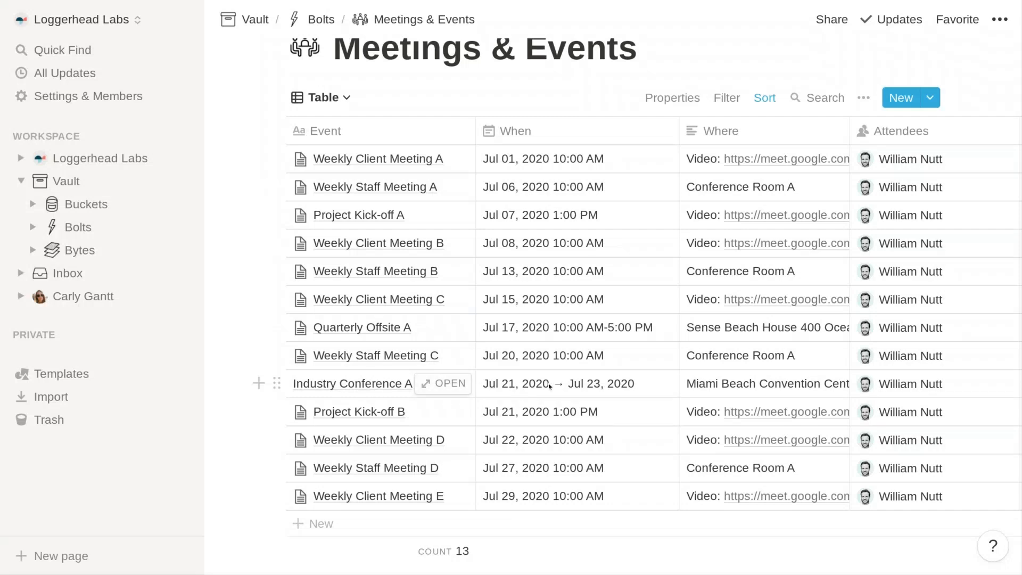
pyautogui.hscroll(2, 566, 385)
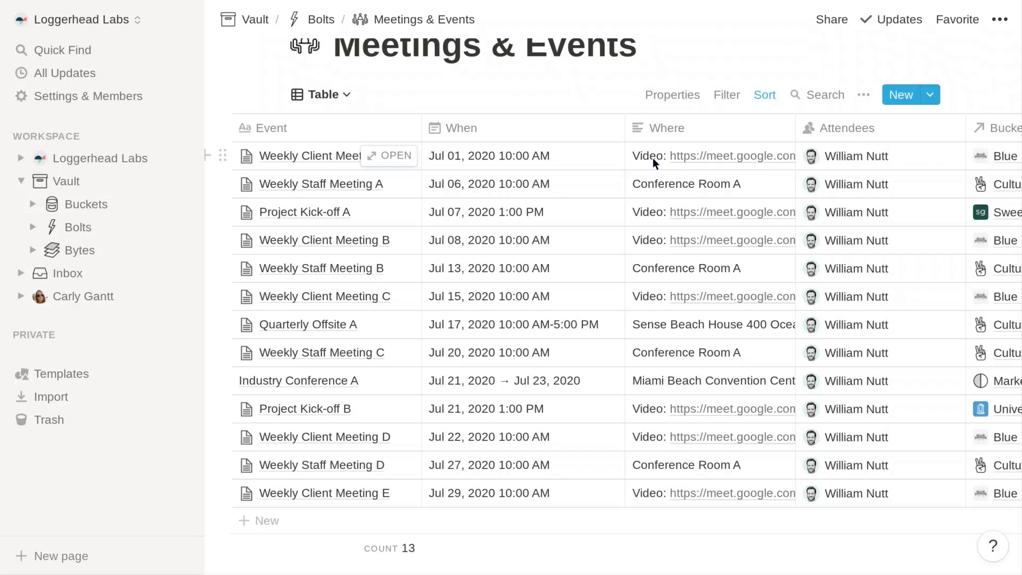
pyautogui.hscroll(3, 653, 158)
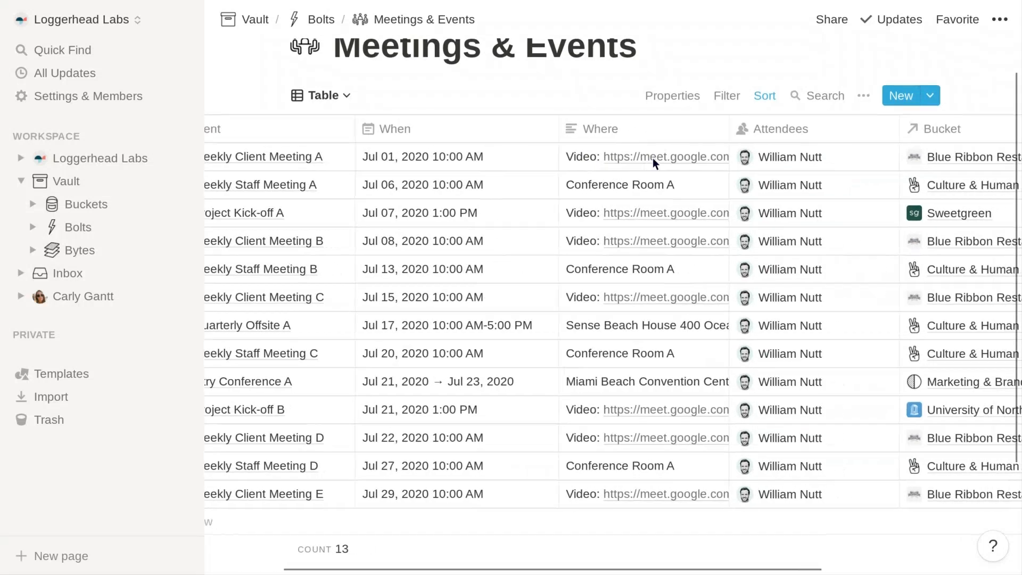
pyautogui.scroll(-1, 653, 157)
pyautogui.scroll(2, 760, 140)
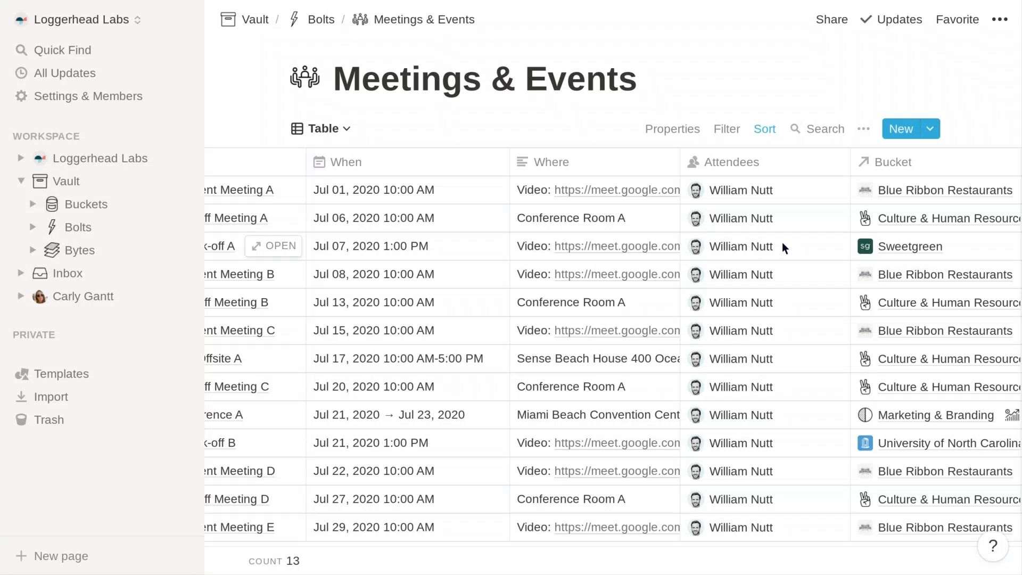
pyautogui.hscroll(3, 782, 245)
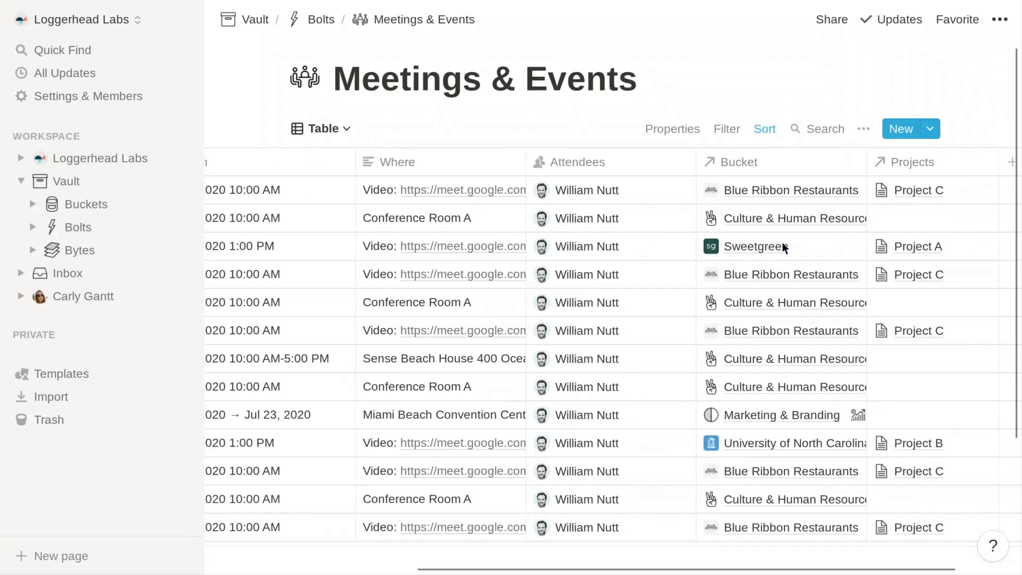
pyautogui.hscroll(1, 783, 245)
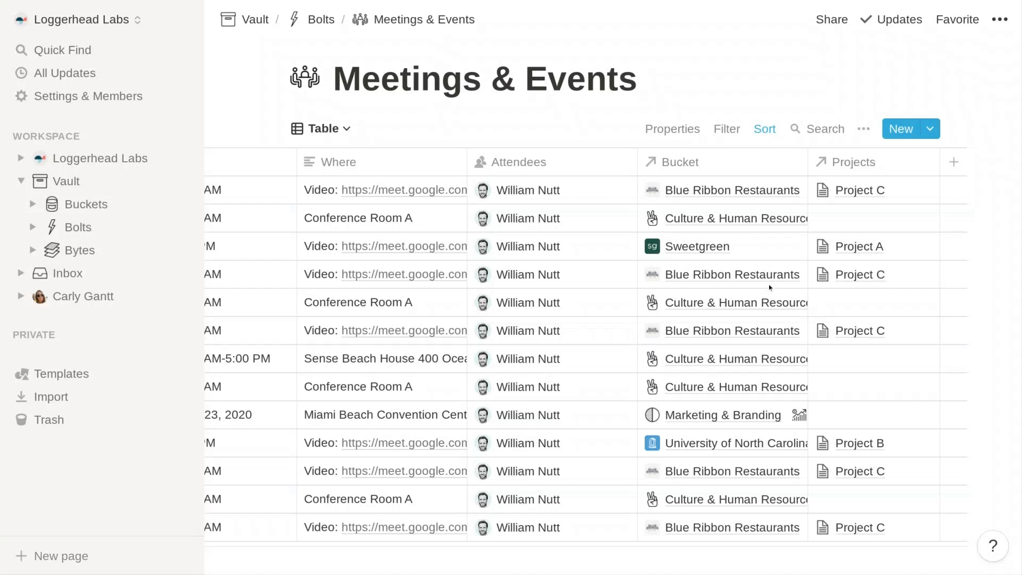
pyautogui.hscroll(-7, 769, 284)
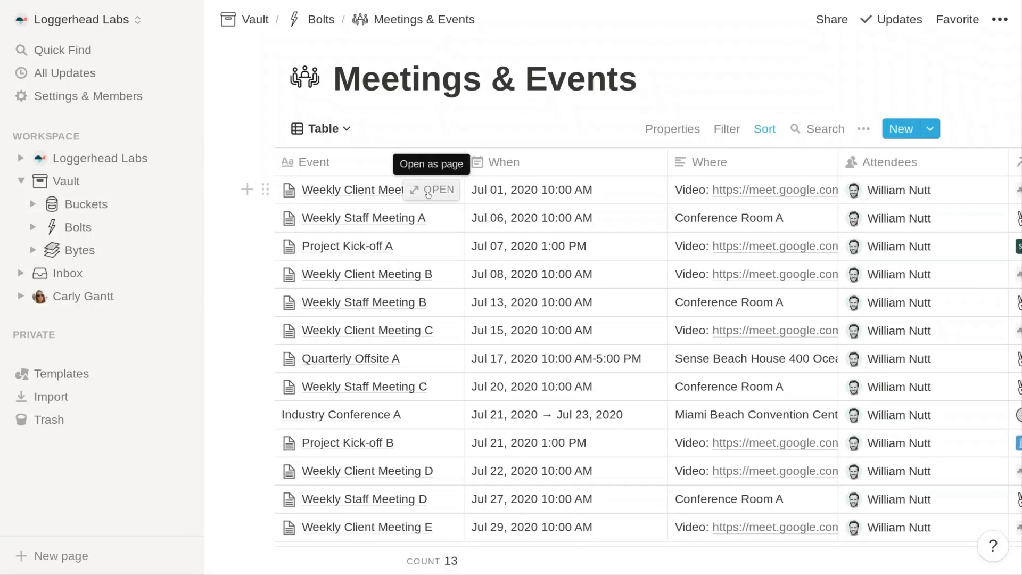
# Step: Open Weekly Client Meeting A as a full page, review its Agenda, References, Notes and Action Items, and return to Meetings & Events
pyautogui.click(428, 190)
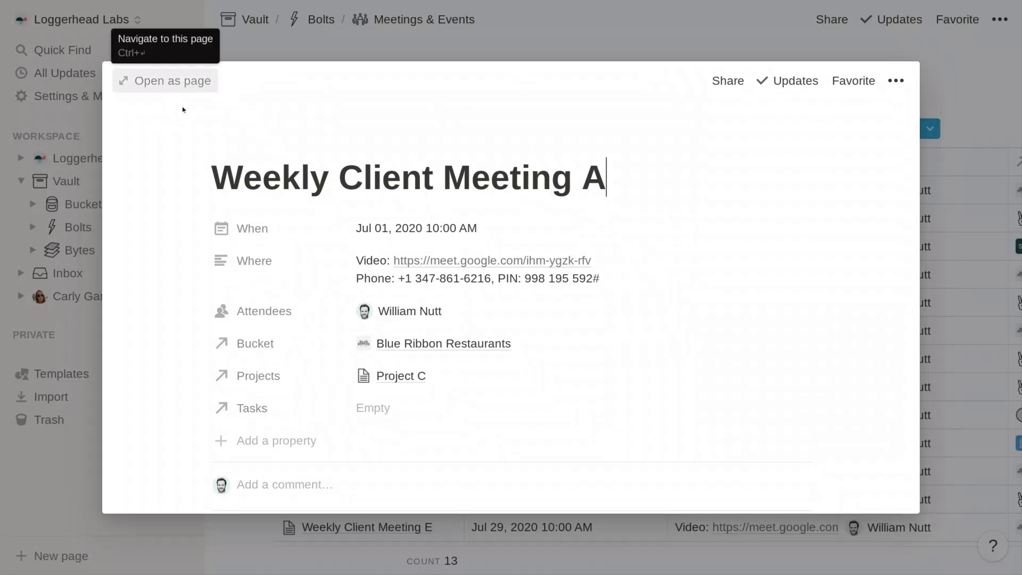
pyautogui.click(157, 80)
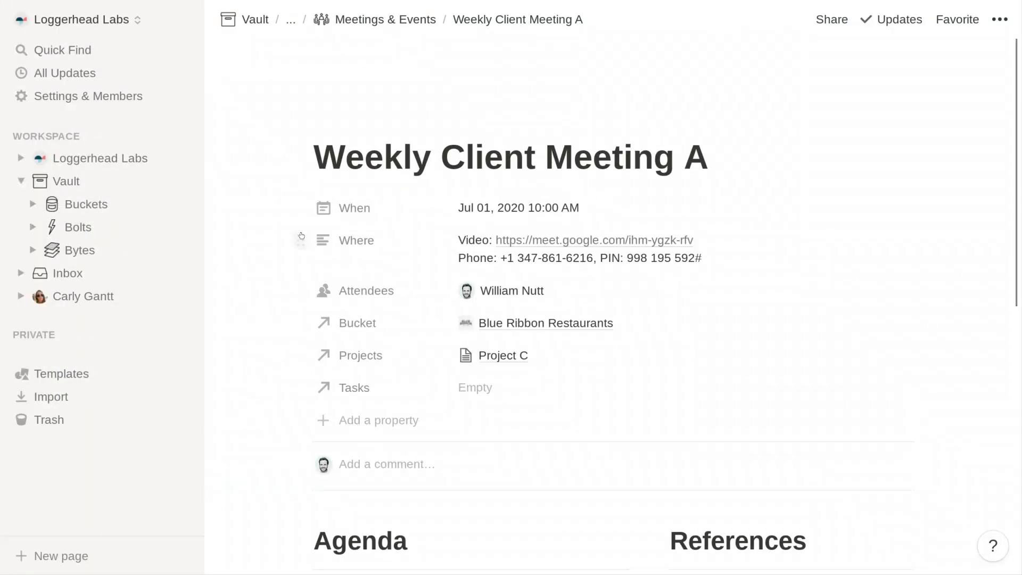
pyautogui.scroll(-5, 301, 236)
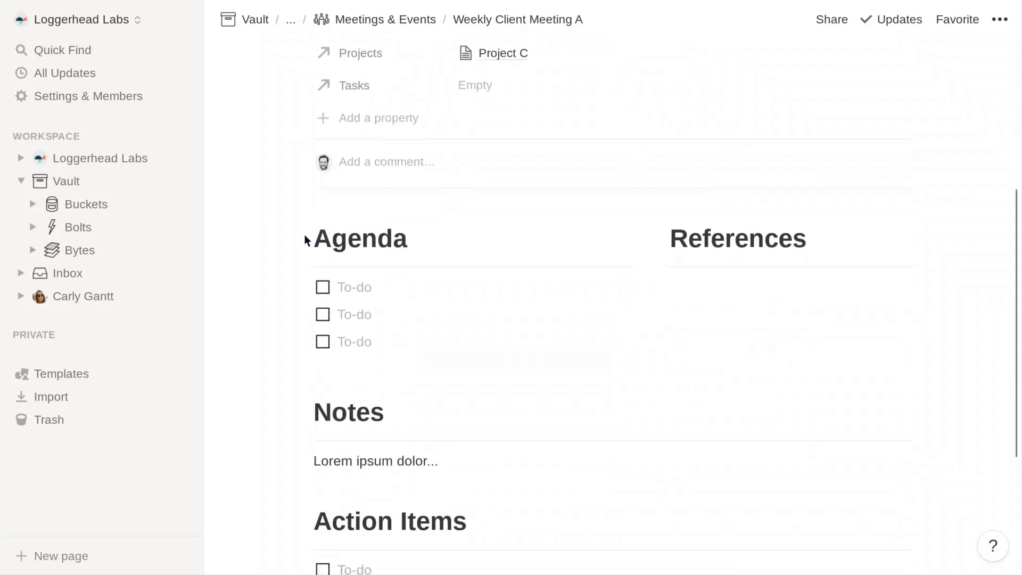
pyautogui.scroll(-1, 305, 235)
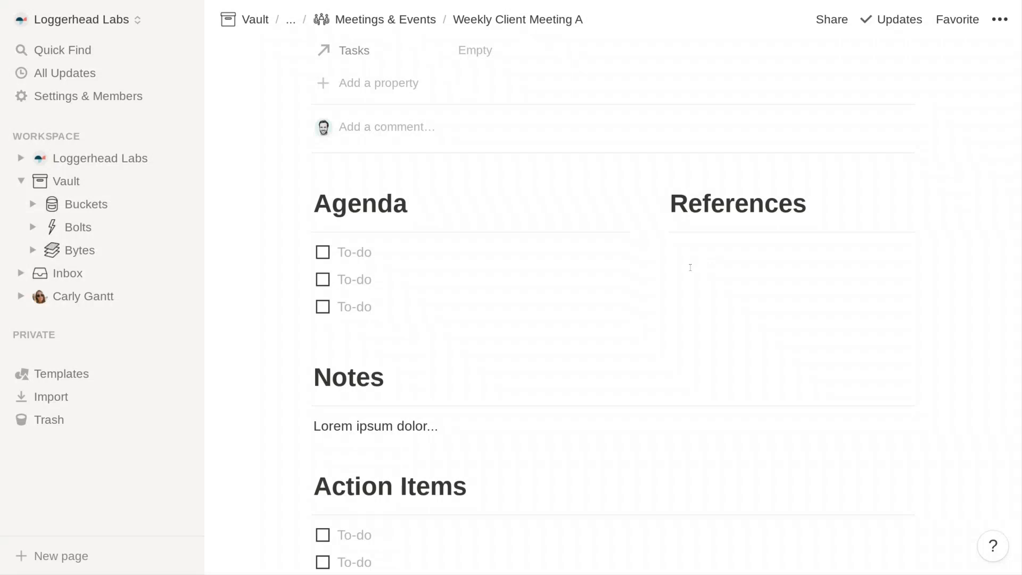
pyautogui.scroll(-2, 690, 268)
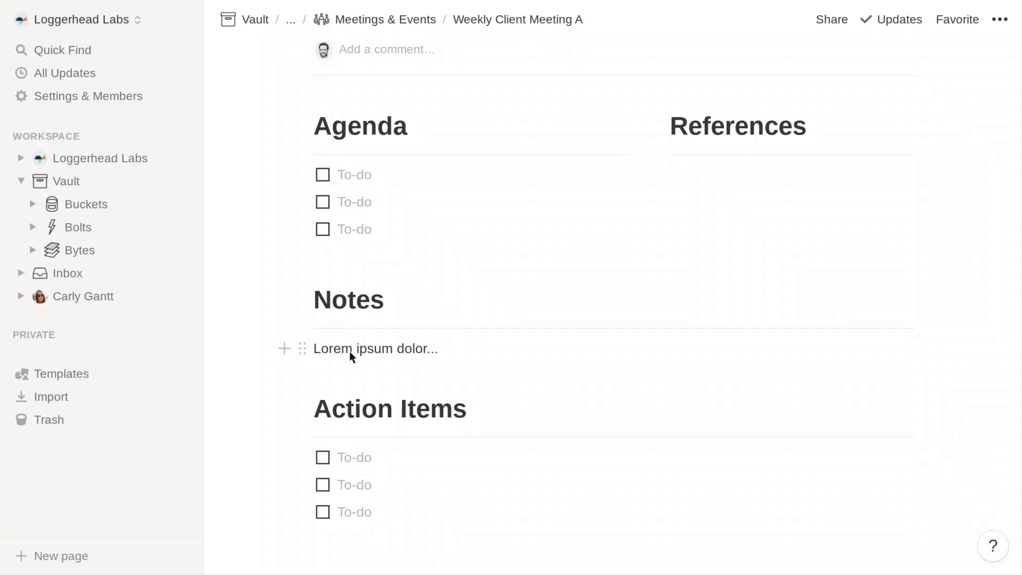
pyautogui.scroll(1, 358, 480)
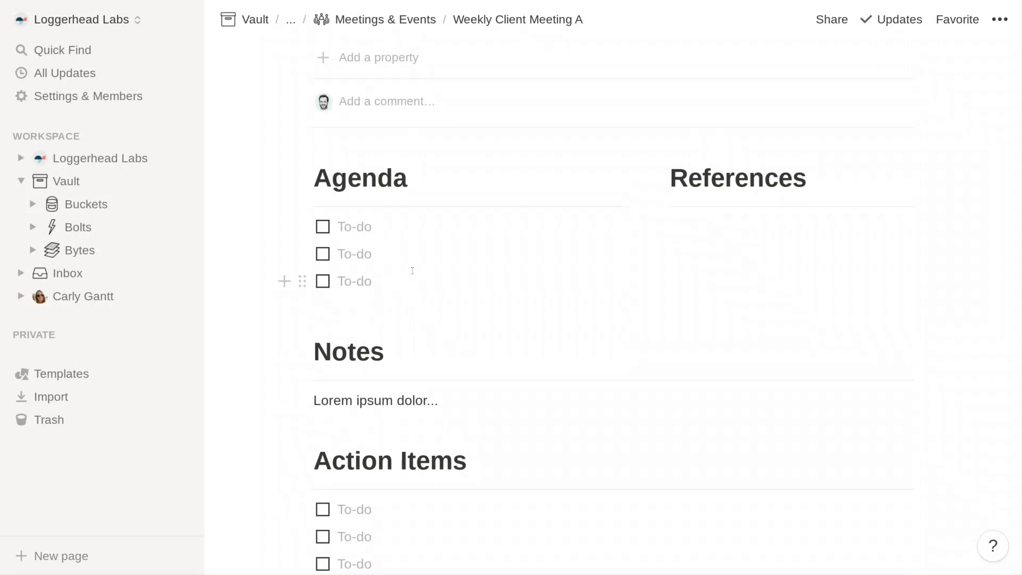
pyautogui.scroll(-1, 417, 277)
pyautogui.scroll(1, 417, 277)
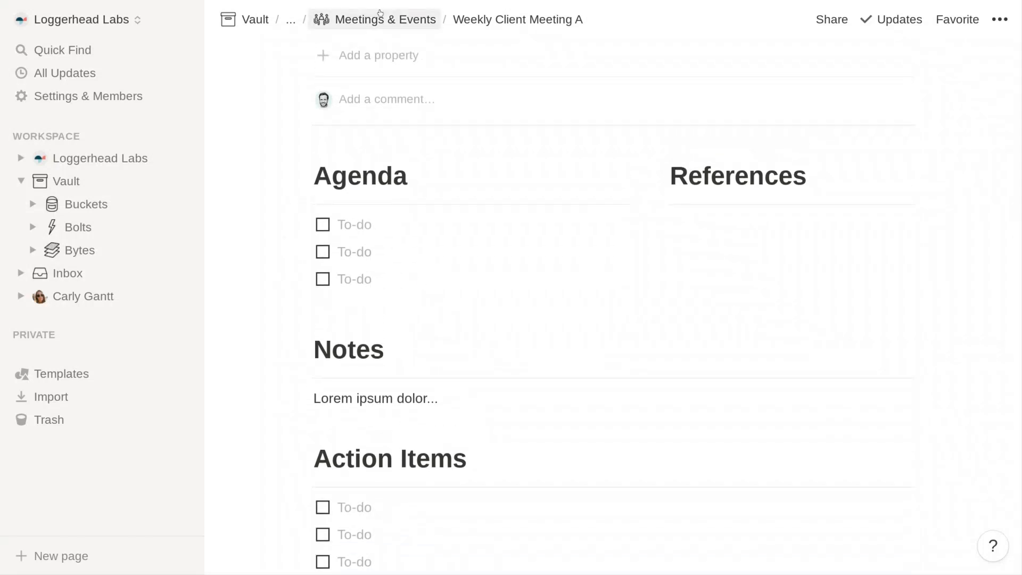
pyautogui.click(381, 16)
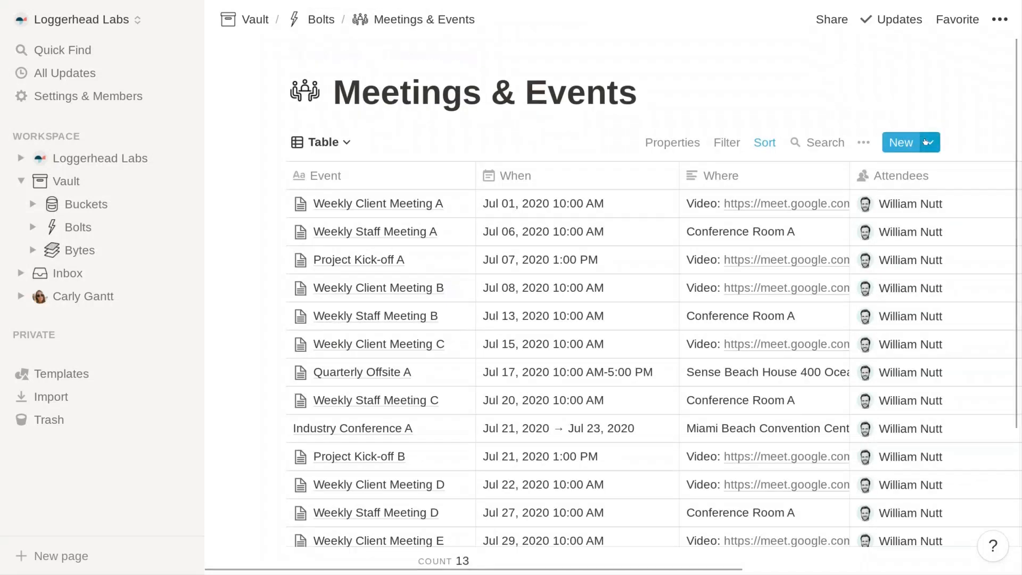
# Step: Open the Formal Meeting template for editing as a full page and look through its Purpose, References and Agenda sections
pyautogui.click(927, 141)
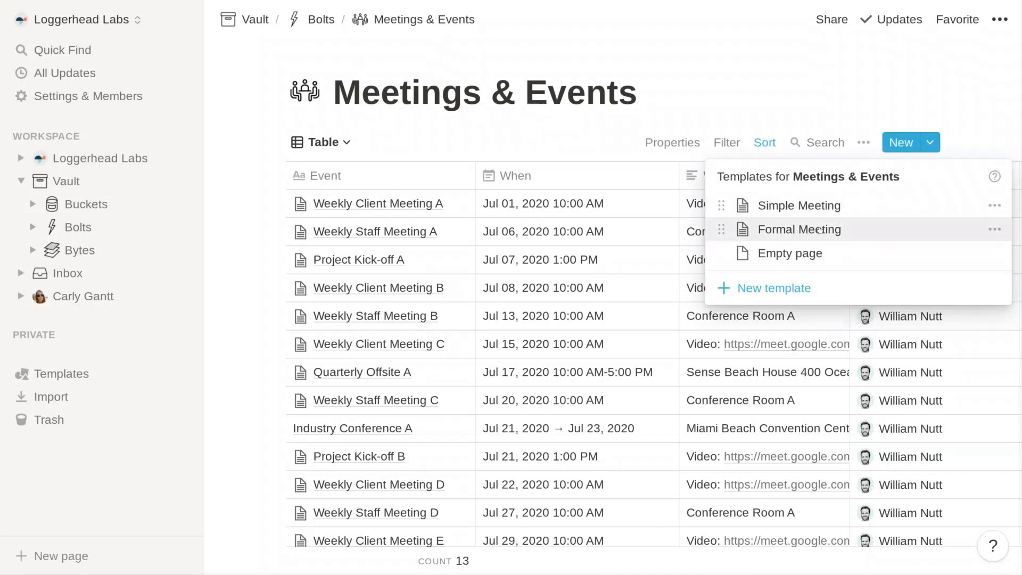
pyautogui.click(995, 229)
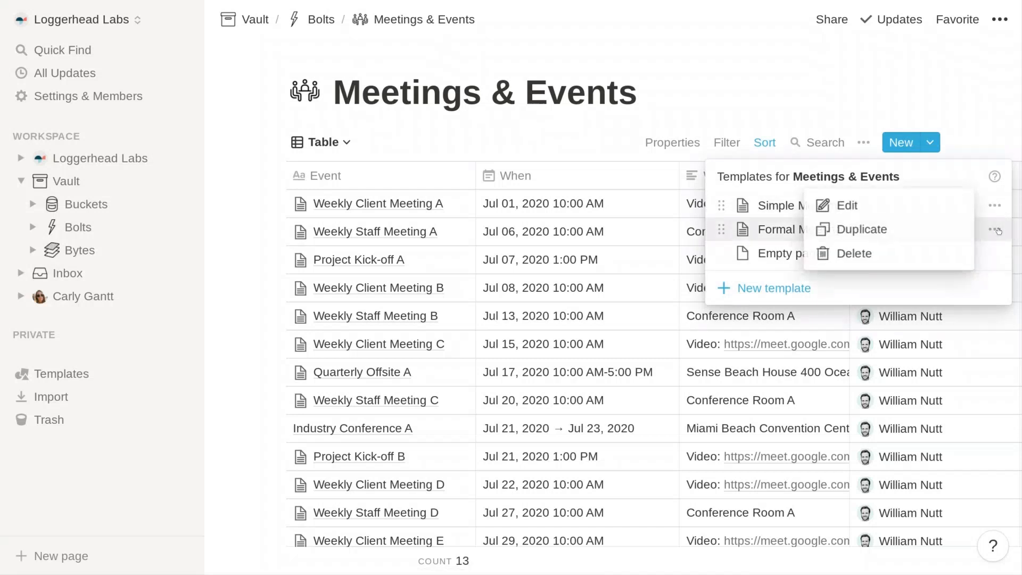
pyautogui.click(916, 205)
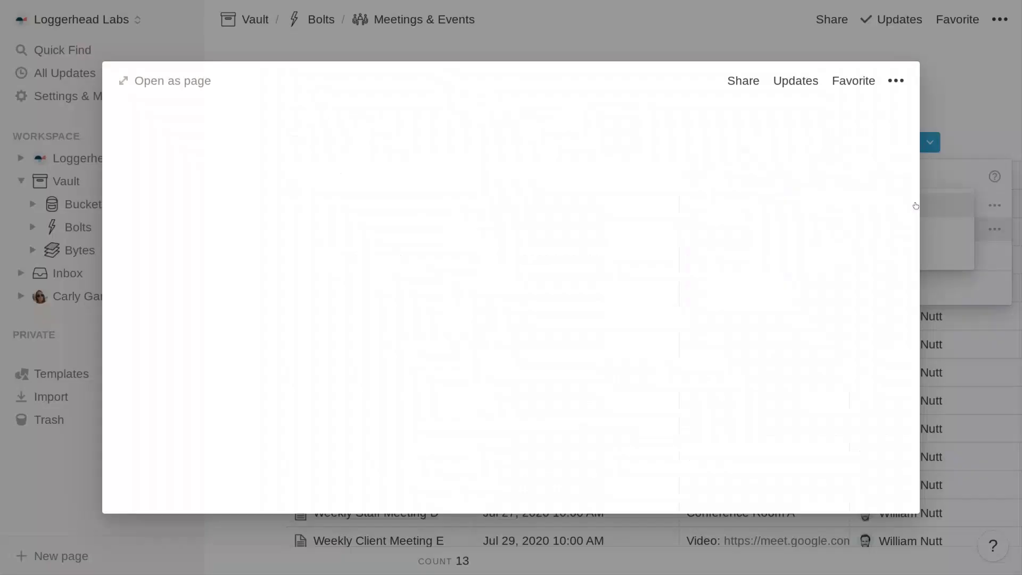
pyautogui.click(181, 80)
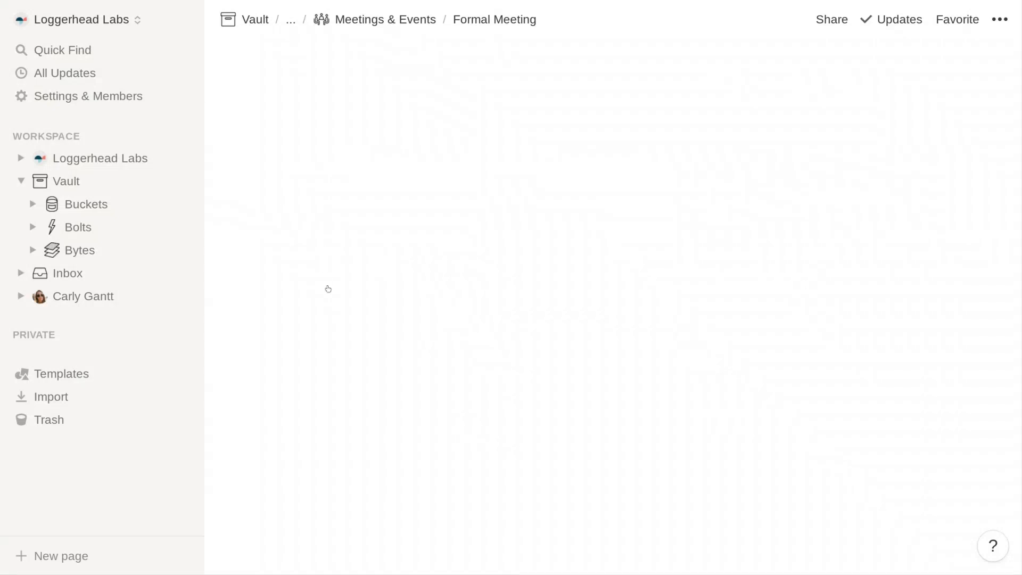
pyautogui.scroll(-3, 328, 288)
pyautogui.scroll(-4, 328, 289)
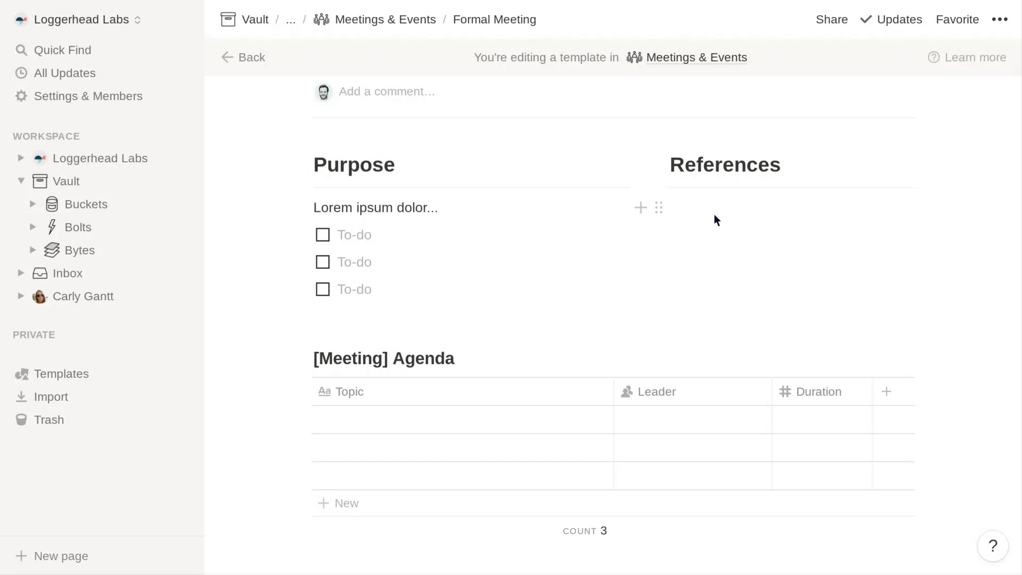
# Step: Look through the Formal Meeting template's Meeting Agenda table, Notes section and linked Tasks database
pyautogui.scroll(-1, 714, 214)
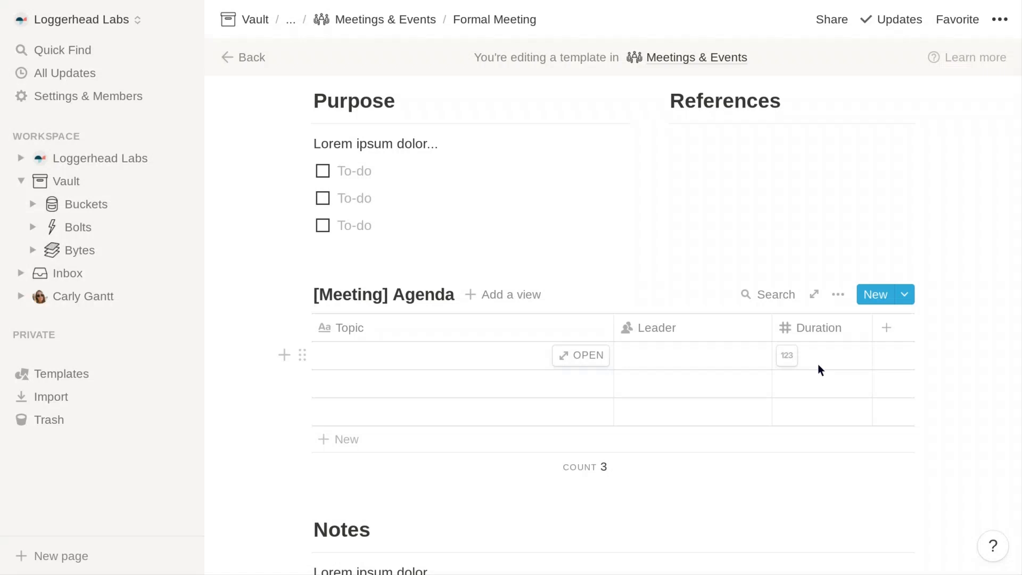
pyautogui.scroll(-5, 818, 366)
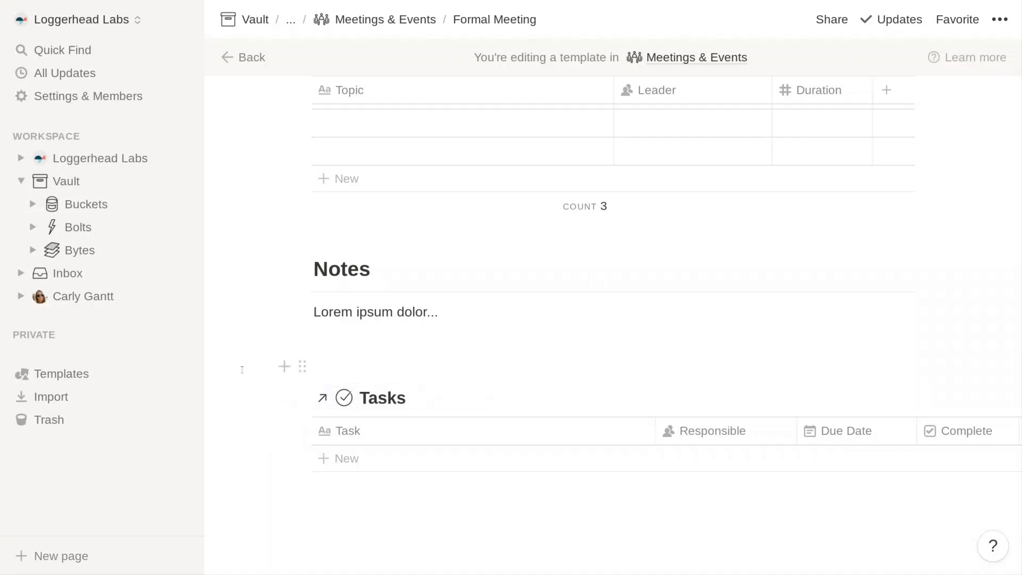
pyautogui.scroll(1, 244, 373)
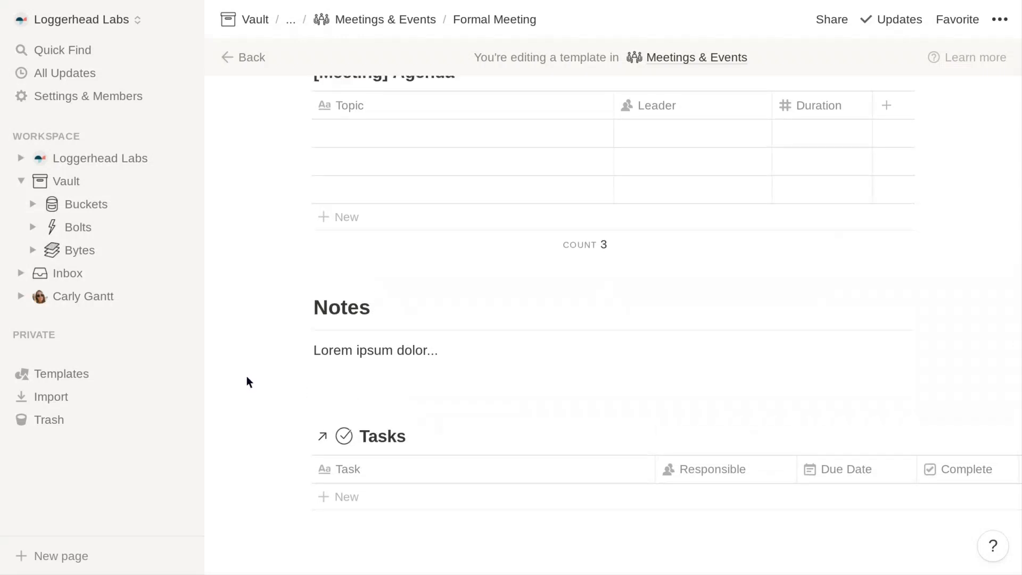
pyautogui.scroll(-2, 247, 381)
pyautogui.scroll(1, 247, 382)
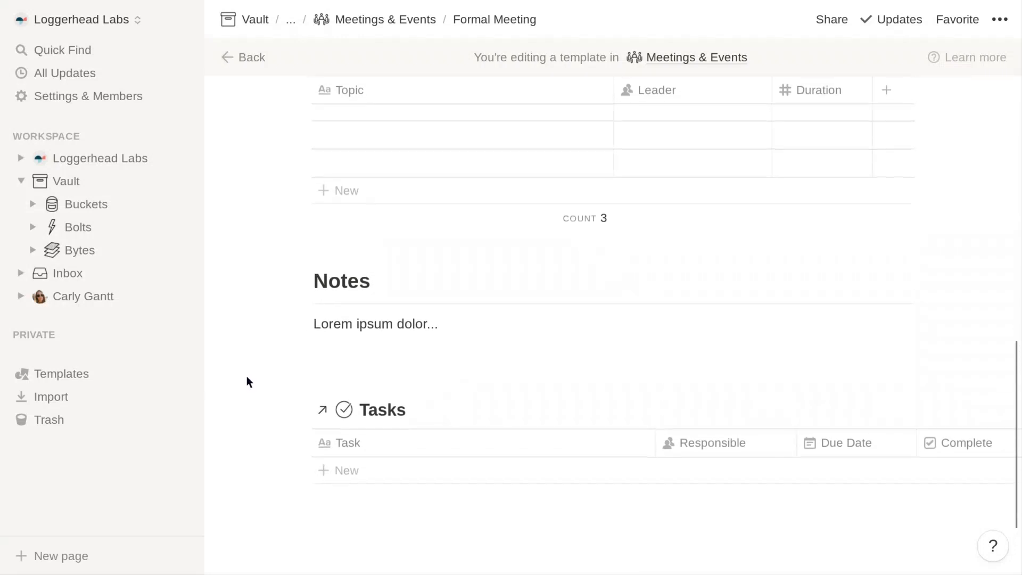
pyautogui.scroll(2, 247, 378)
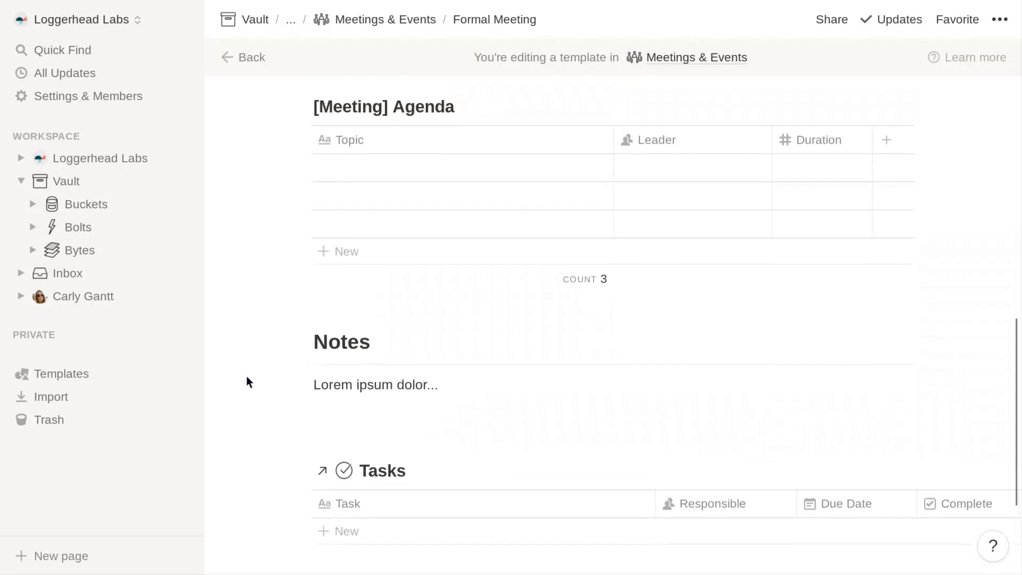
pyautogui.scroll(3, 247, 378)
pyautogui.scroll(-5, 247, 378)
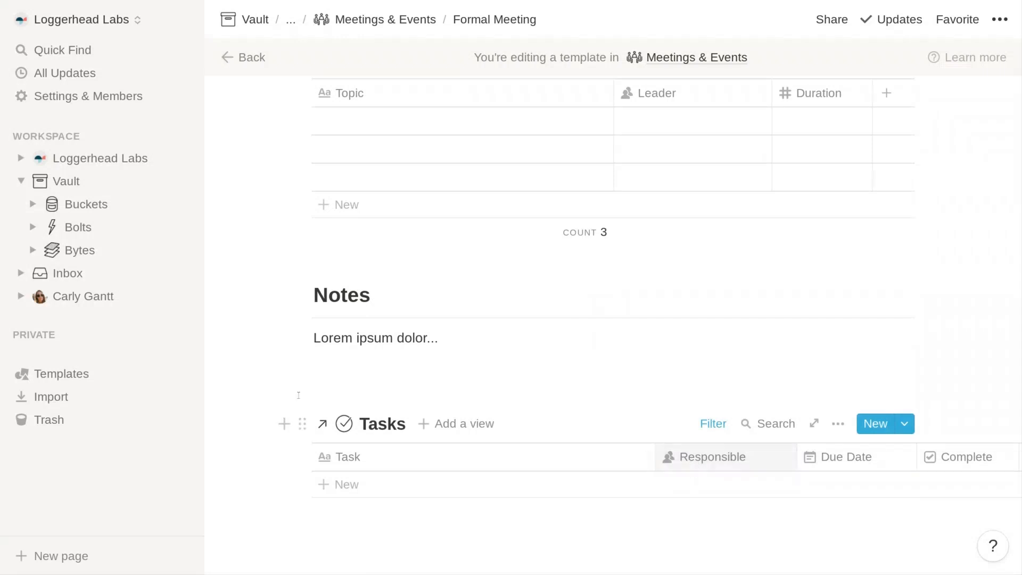
pyautogui.scroll(3, 246, 347)
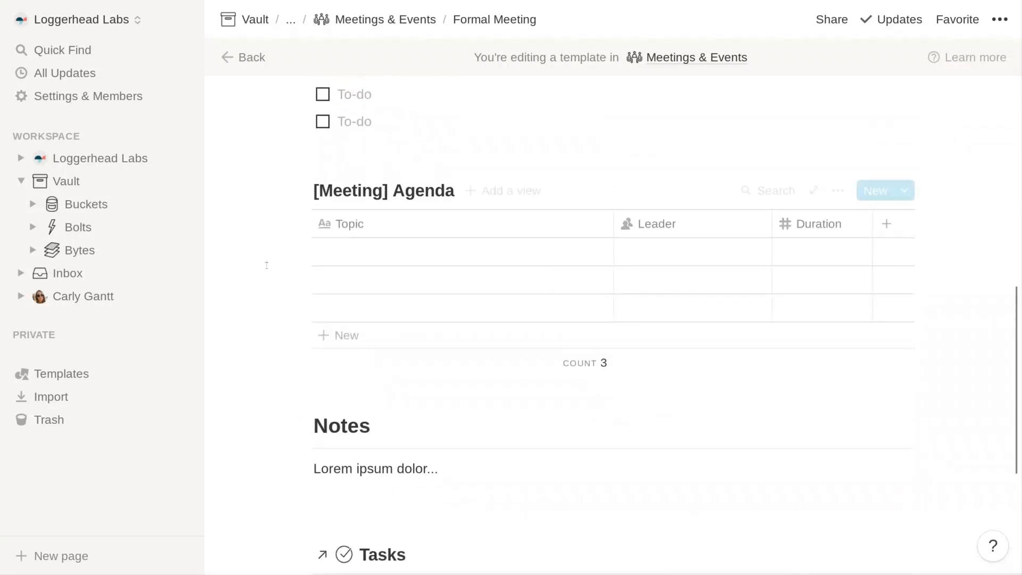
# Step: Return to Meetings & Events and switch the database to its List view
pyautogui.click(350, 21)
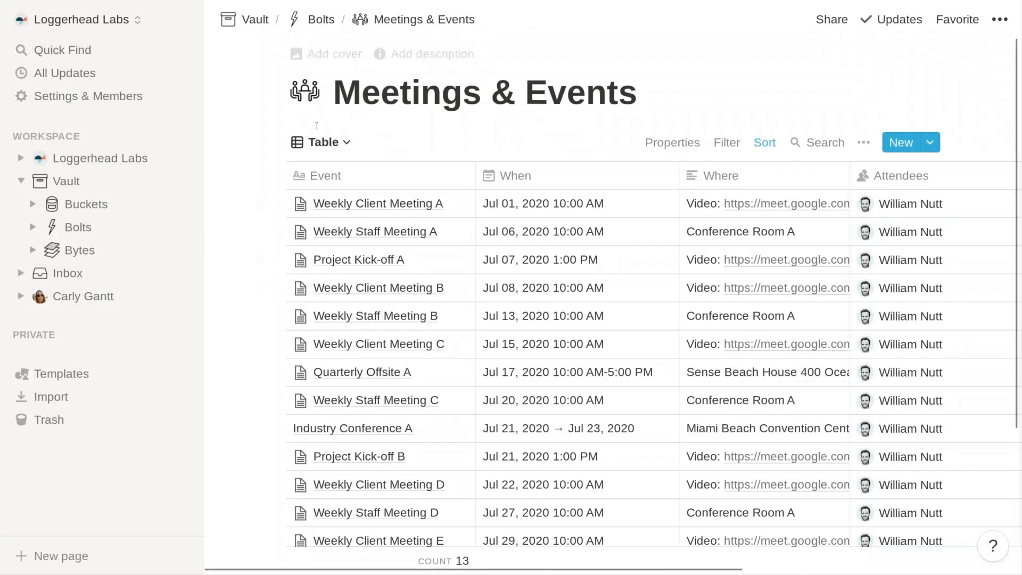
pyautogui.click(321, 142)
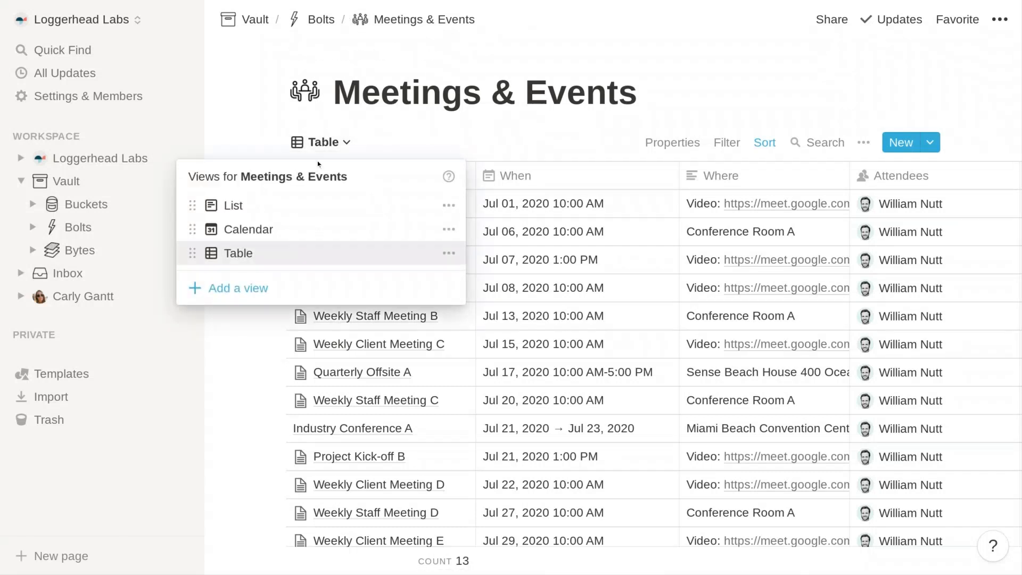
pyautogui.click(301, 213)
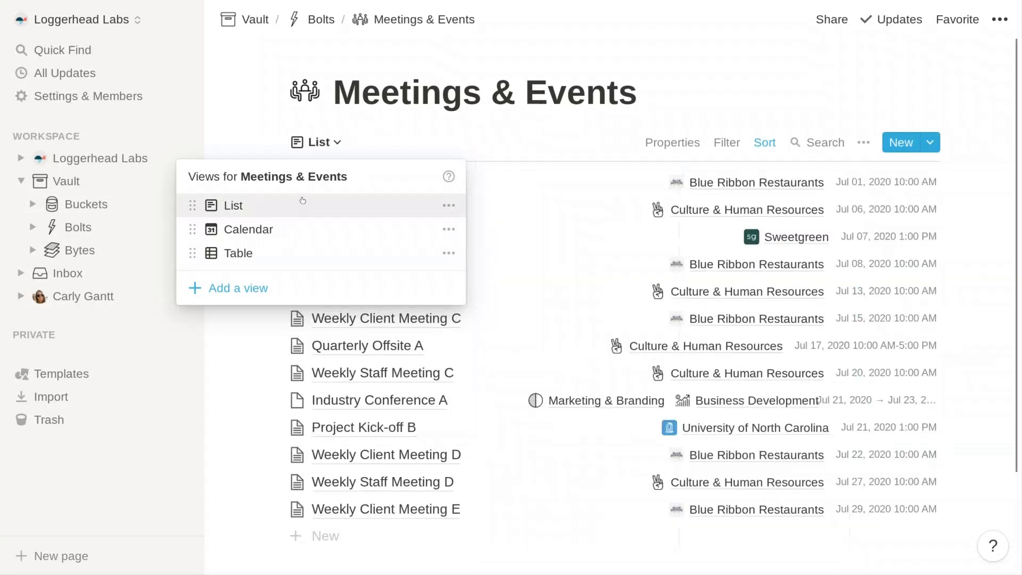
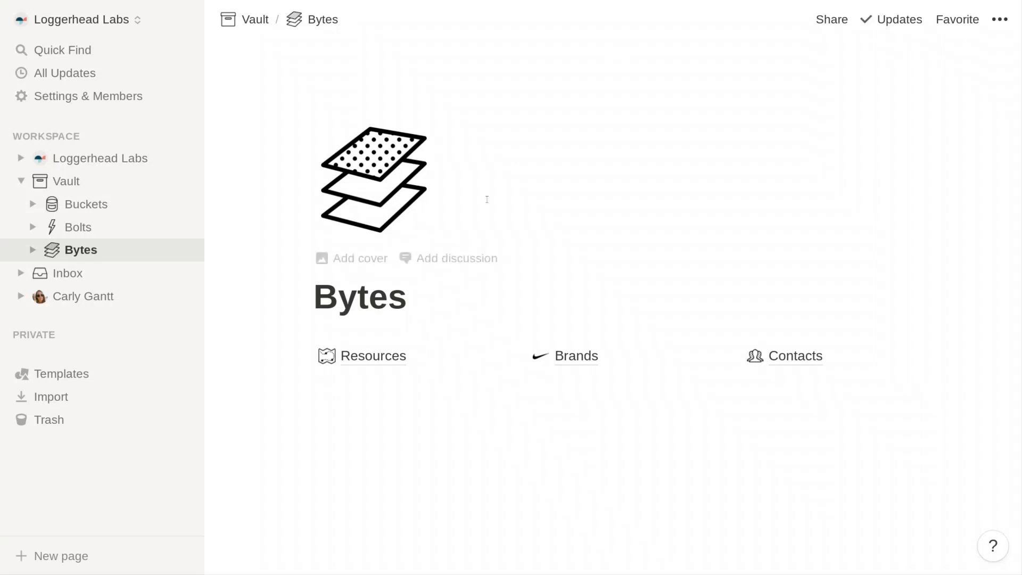
# Step: Open the Resources database from Bytes and examine the SOPs, Guides, Training & Onboarding and Documents groups on its Category Board
pyautogui.click(389, 367)
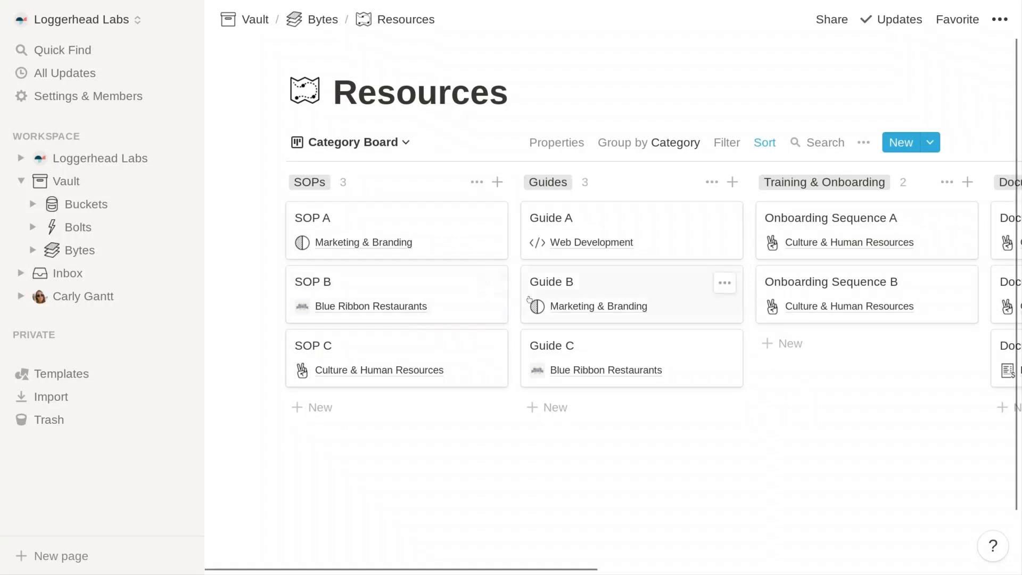
pyautogui.hscroll(4, 690, 306)
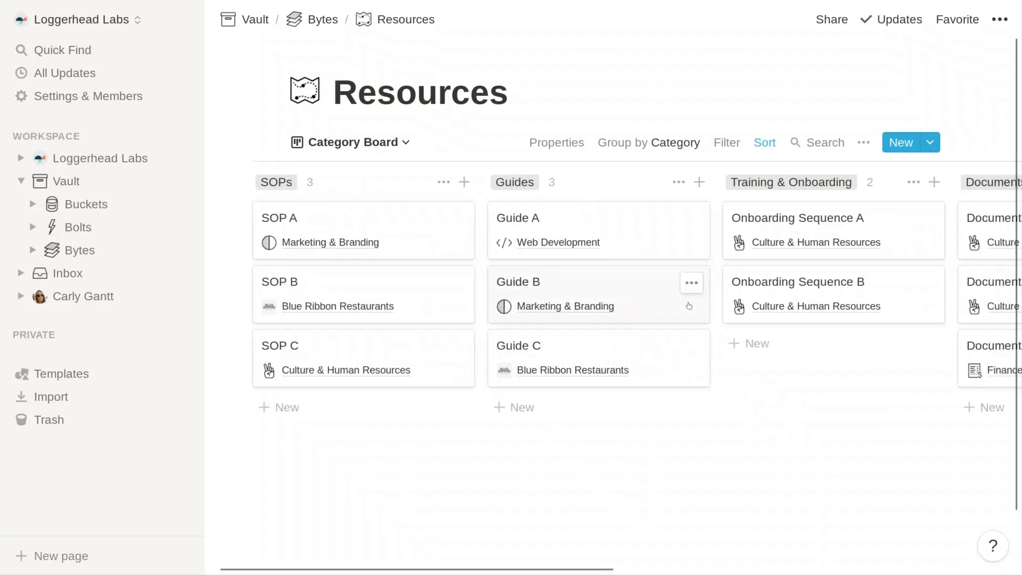
pyautogui.hscroll(-4, 692, 307)
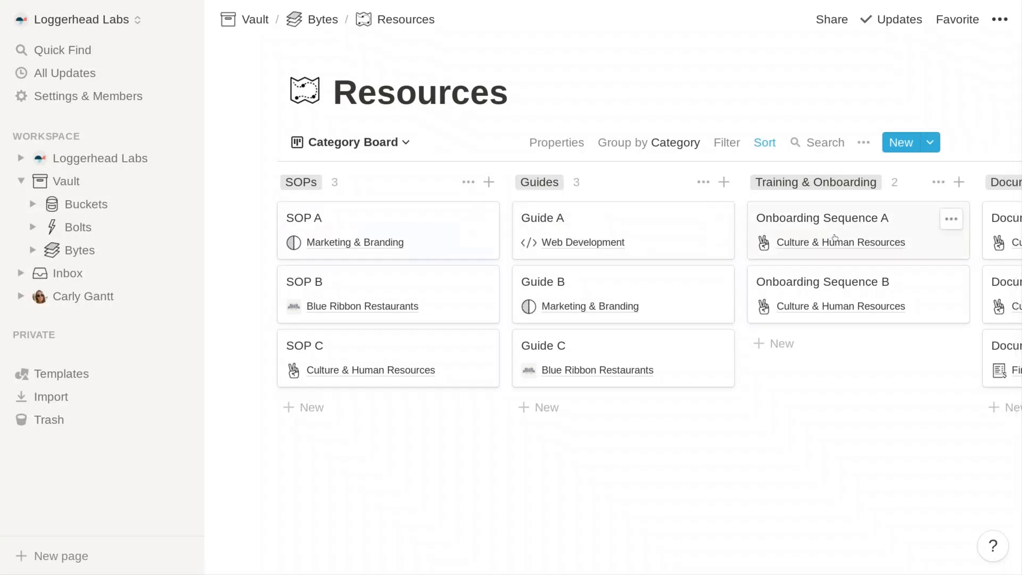
pyautogui.hscroll(4, 835, 238)
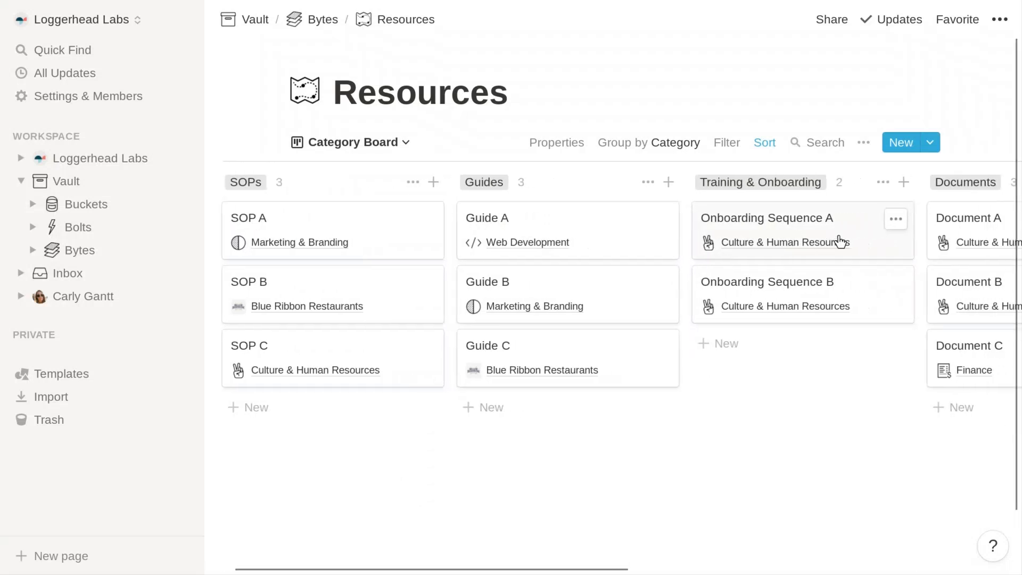
pyautogui.hscroll(-4, 841, 242)
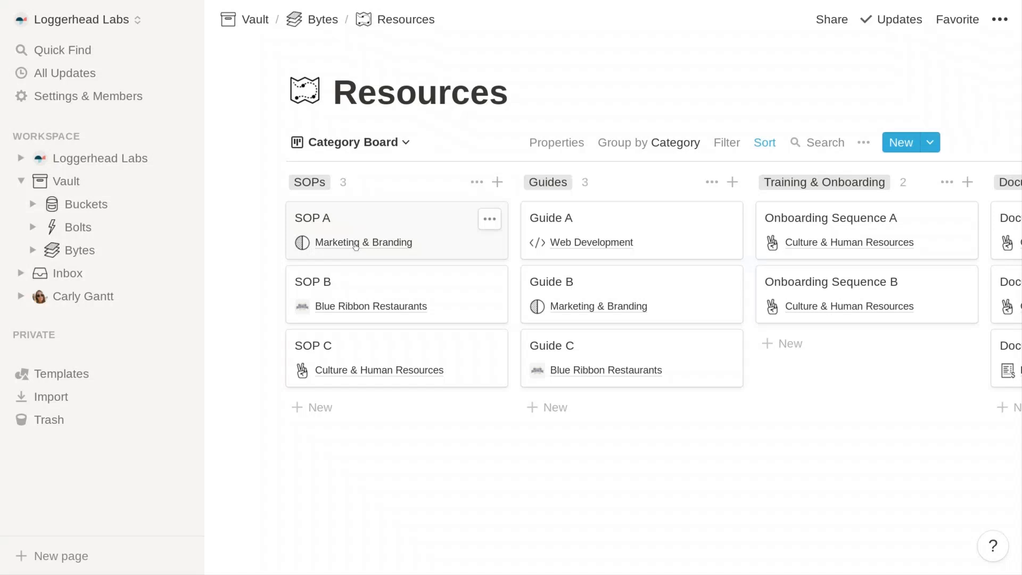
# Step: Switch Resources to its Table view and check the available Category options on Document A without changing the value
pyautogui.click(367, 143)
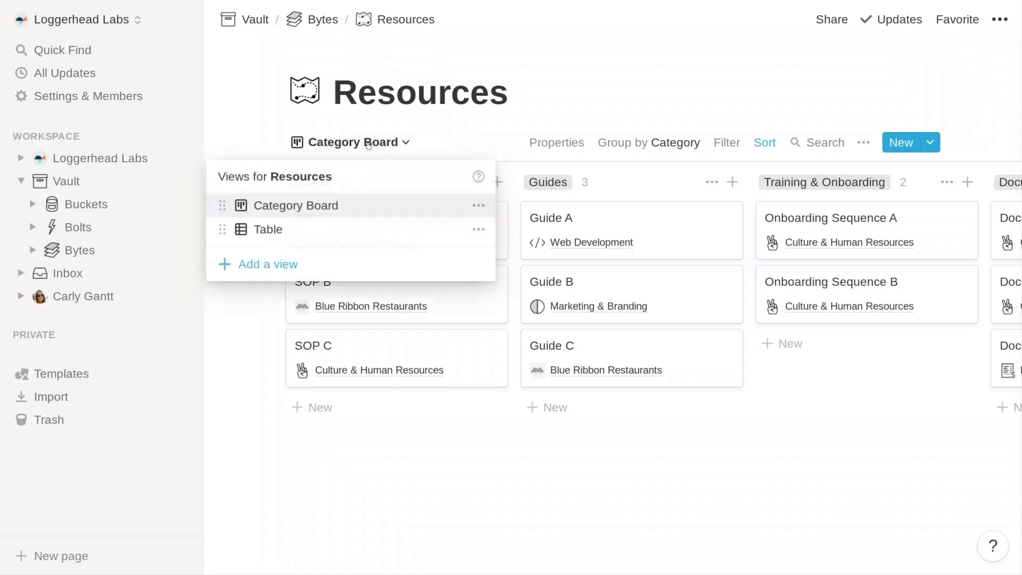
pyautogui.click(345, 231)
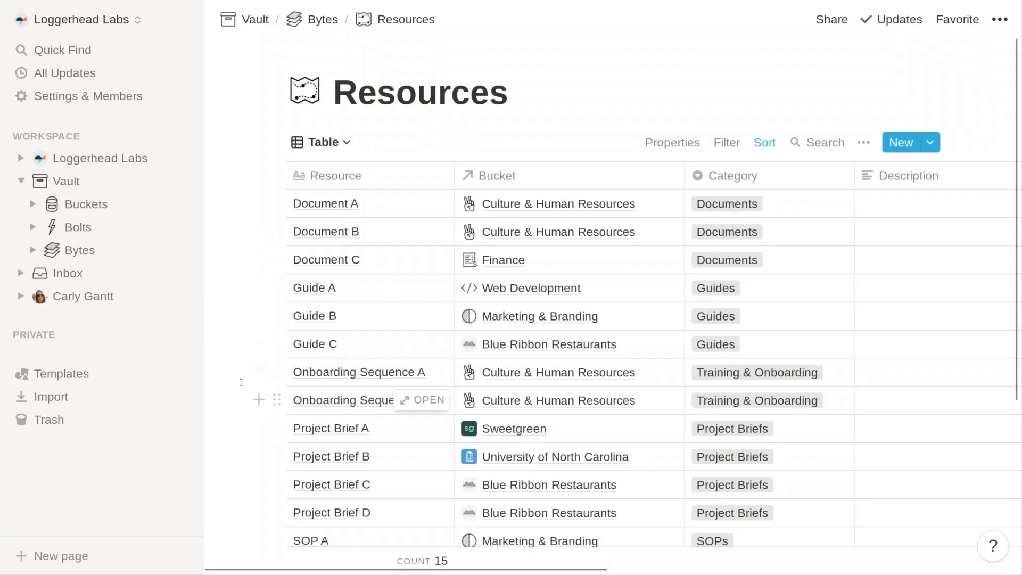
pyautogui.scroll(-2, 242, 382)
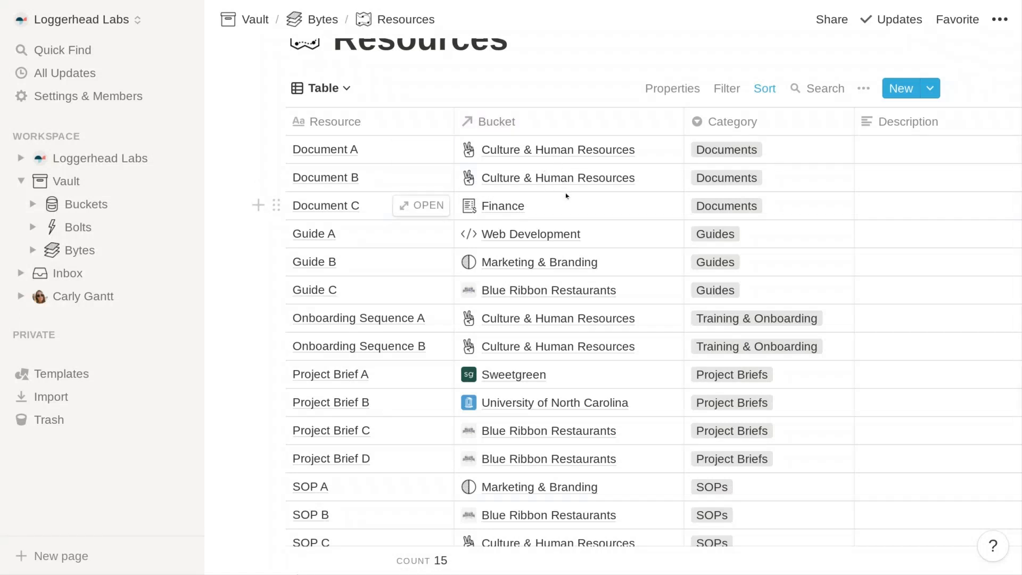
pyautogui.hscroll(5, 582, 211)
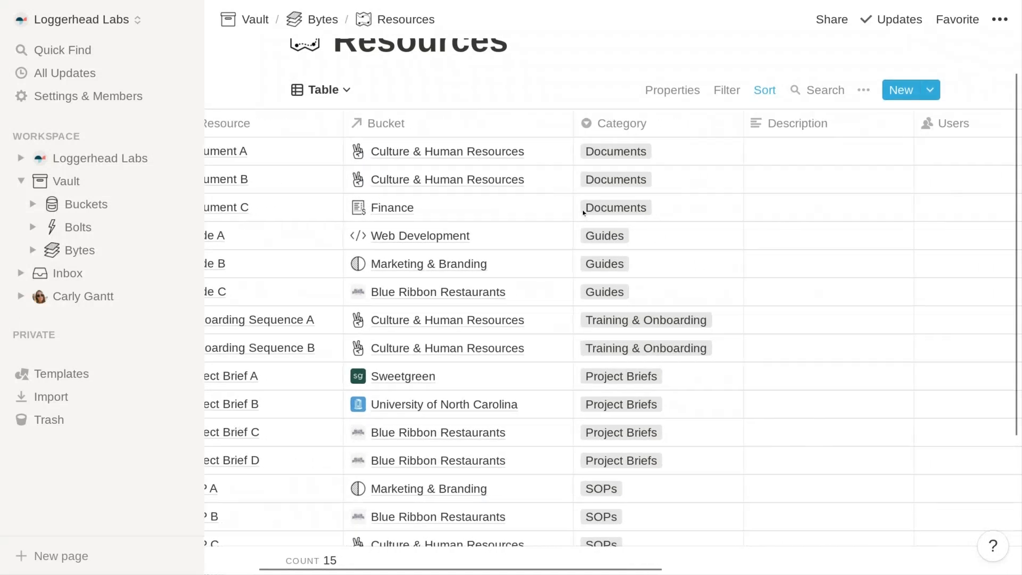
pyautogui.click(674, 153)
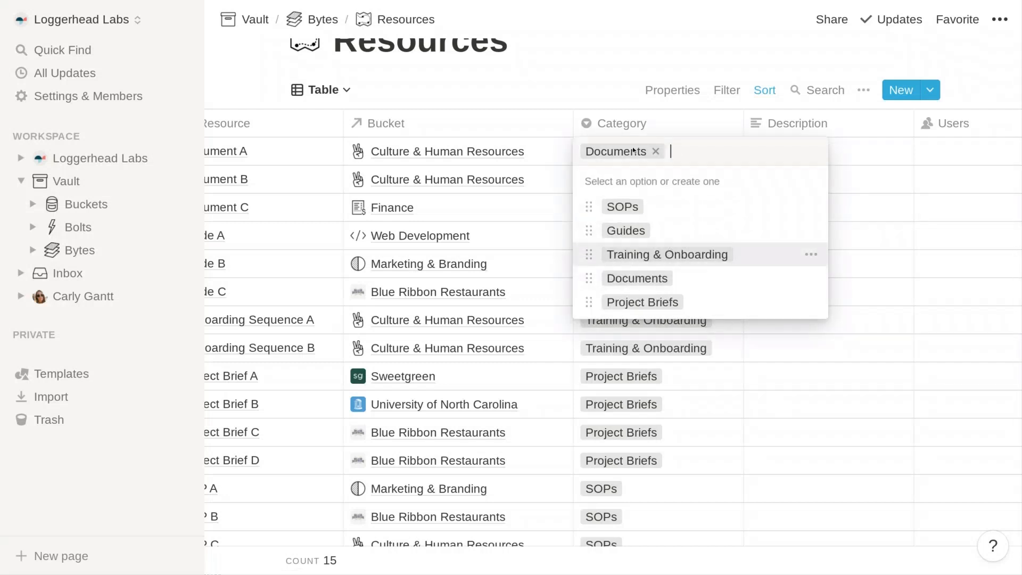
pyautogui.press('Escape')
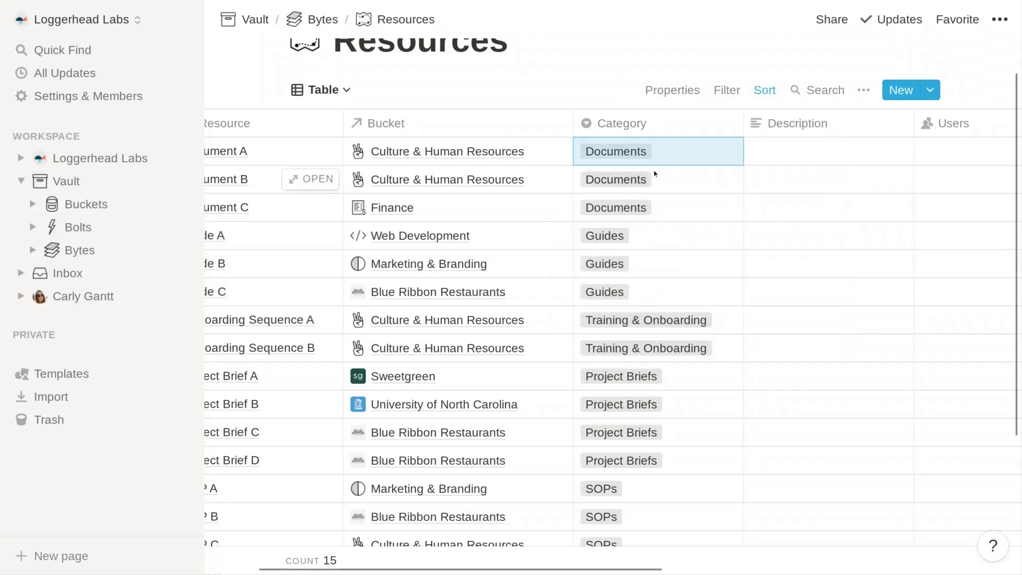
# Step: Examine the Description, Users, File, Frequent, Archive and Projects columns of the Resources table, ending back at the Resource column
pyautogui.hscroll(4, 654, 175)
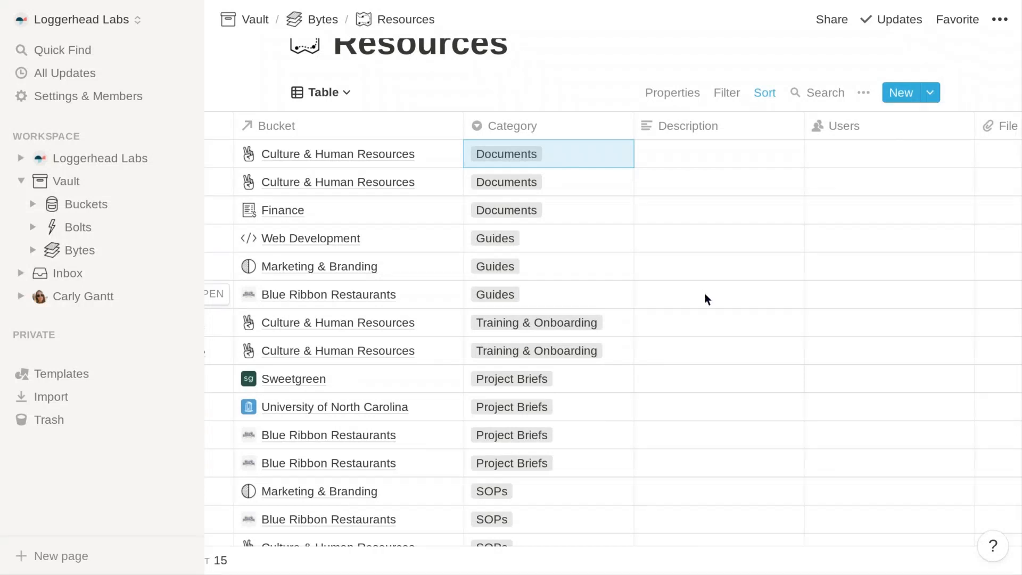
pyautogui.hscroll(5, 705, 293)
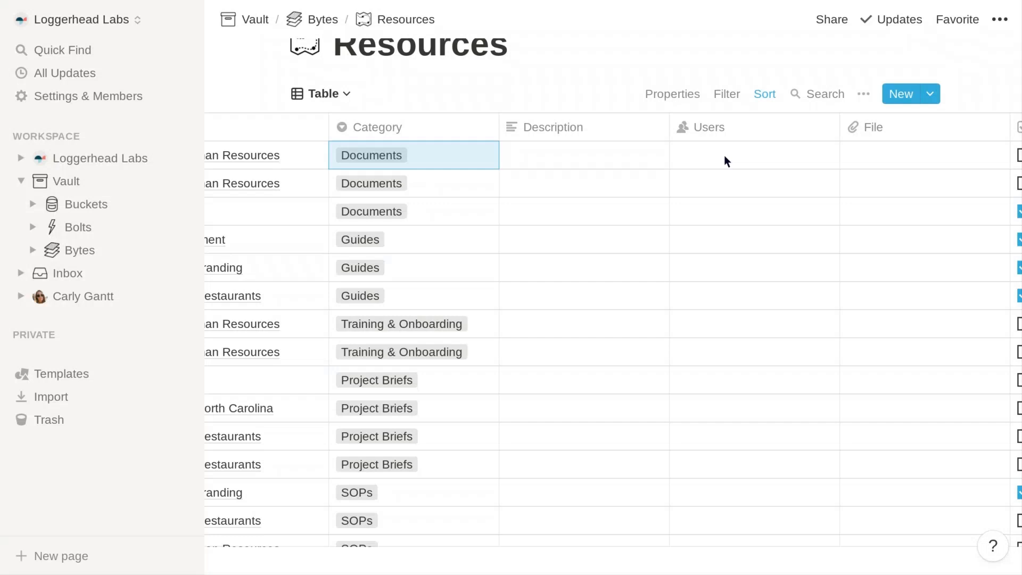
pyautogui.hscroll(5, 724, 155)
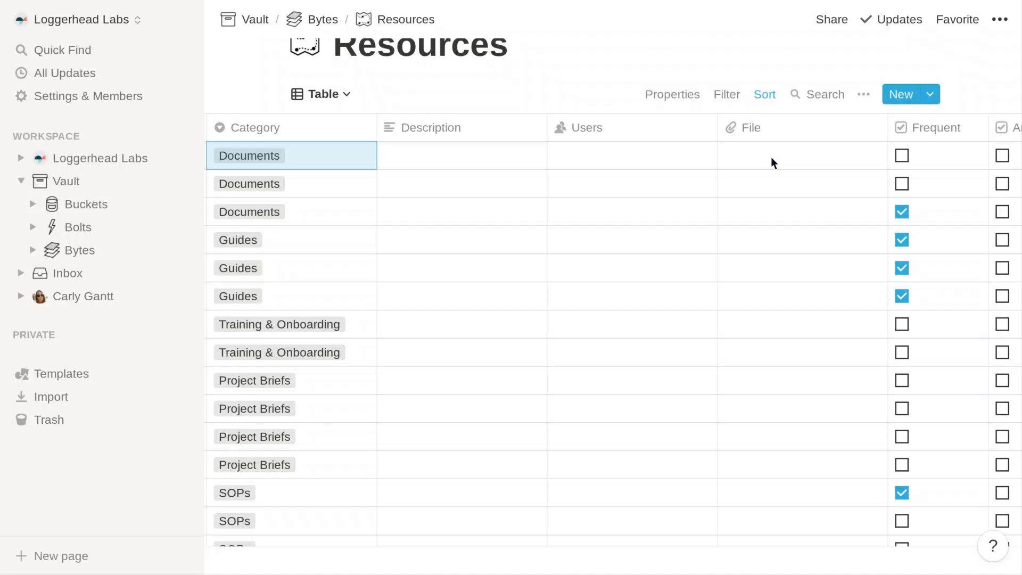
pyautogui.hscroll(5, 771, 157)
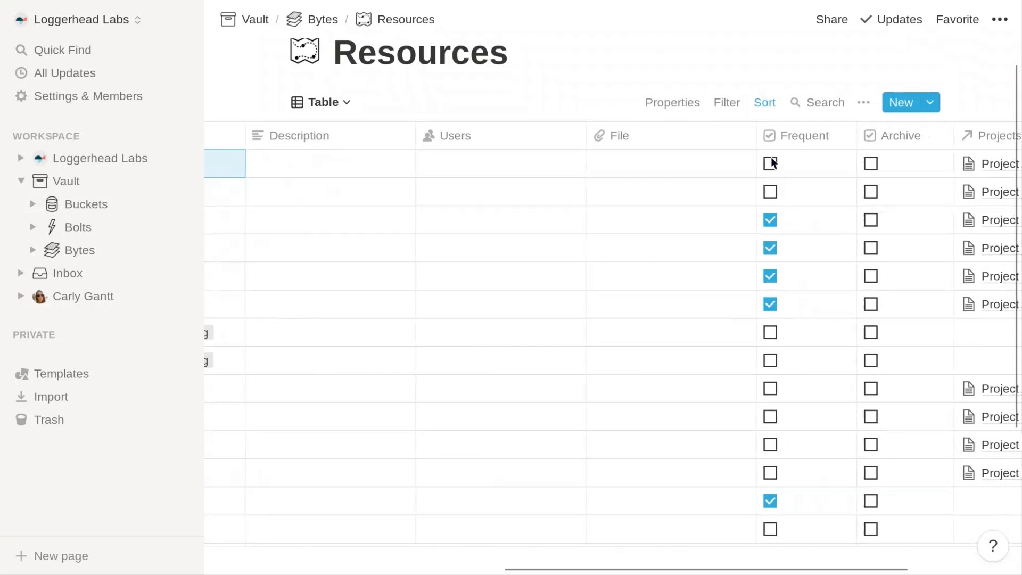
pyautogui.hscroll(2, 771, 158)
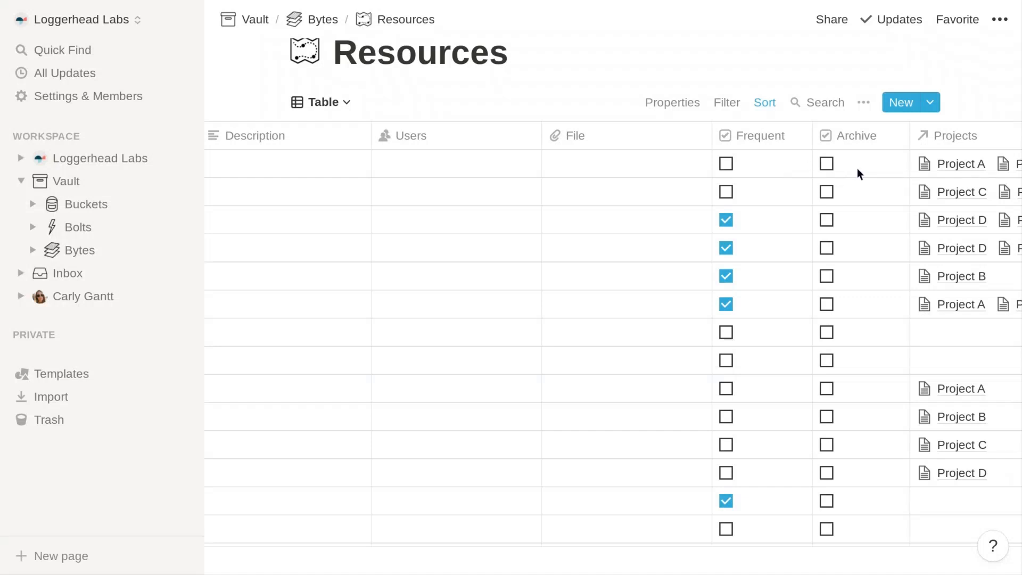
pyautogui.hscroll(5, 857, 167)
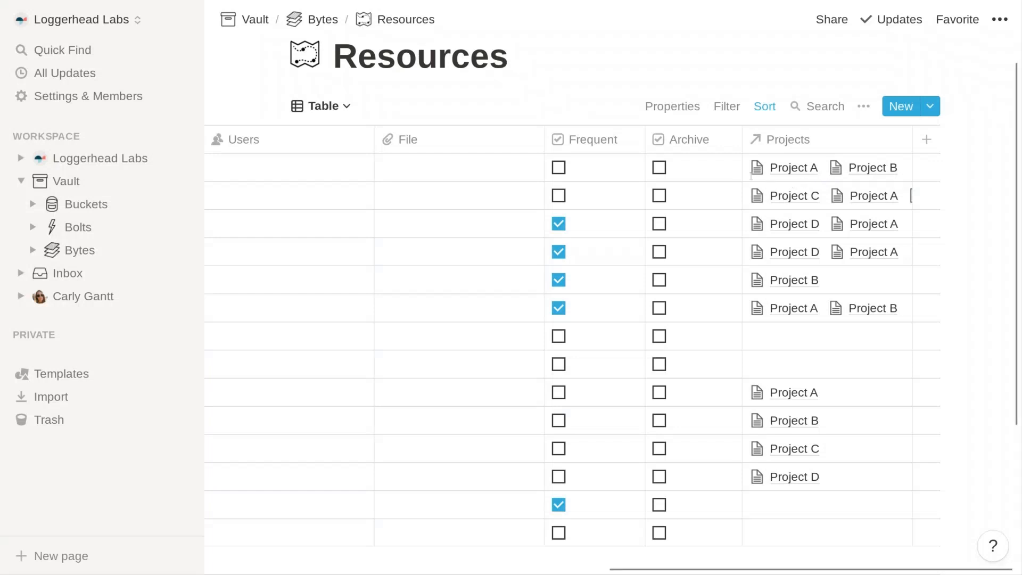
pyautogui.hscroll(-5, 752, 176)
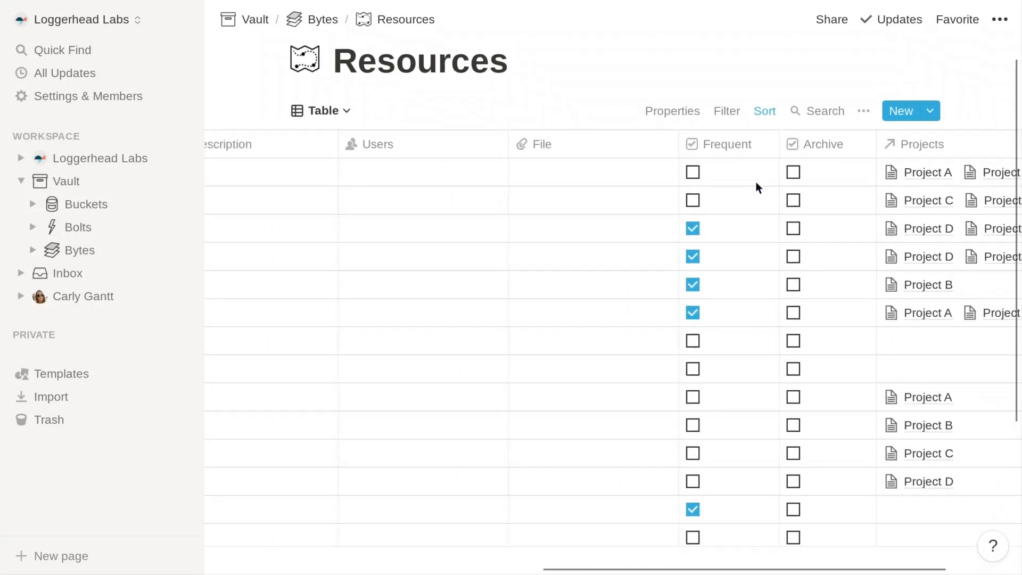
pyautogui.hscroll(-2, 757, 186)
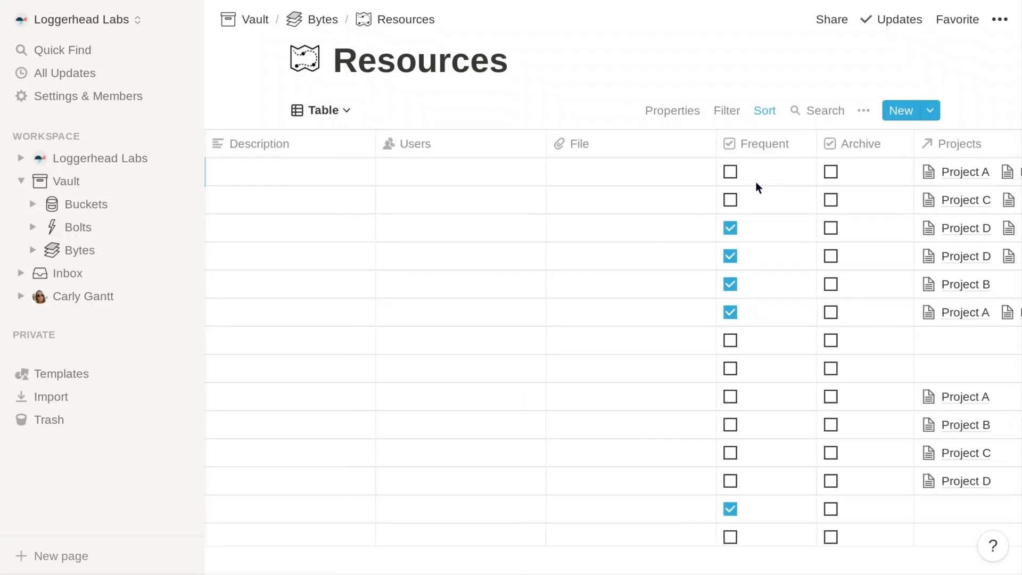
pyautogui.hscroll(-12, 757, 183)
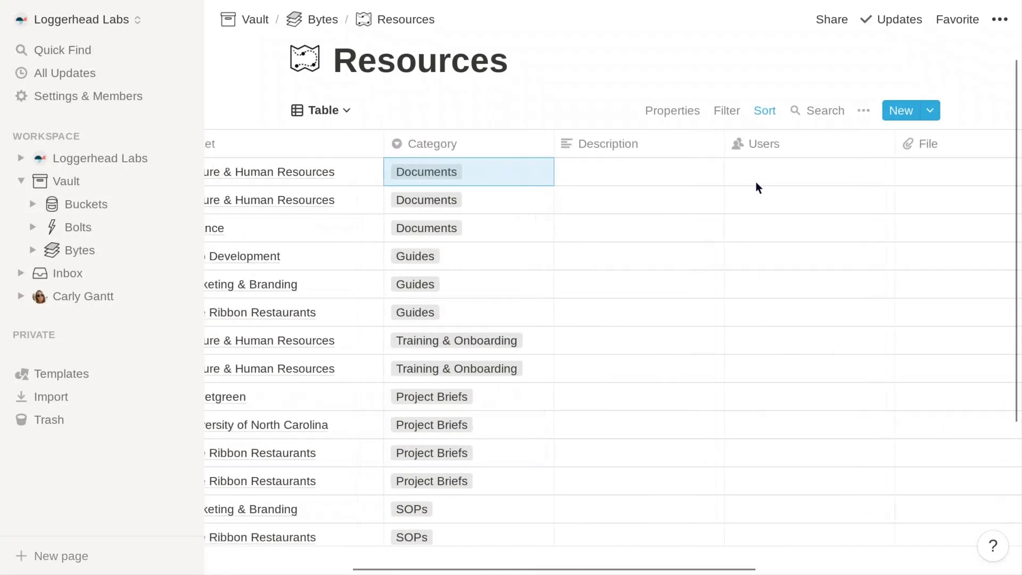
pyautogui.hscroll(-10, 756, 182)
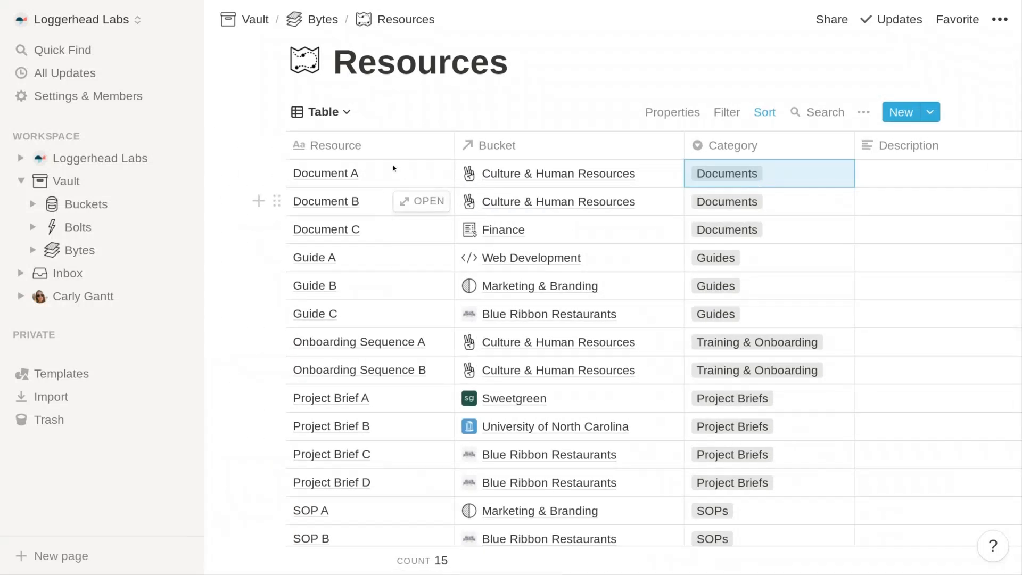
# Step: Switch Resources back to its Category Board view and return to the Bytes page
pyautogui.click(338, 113)
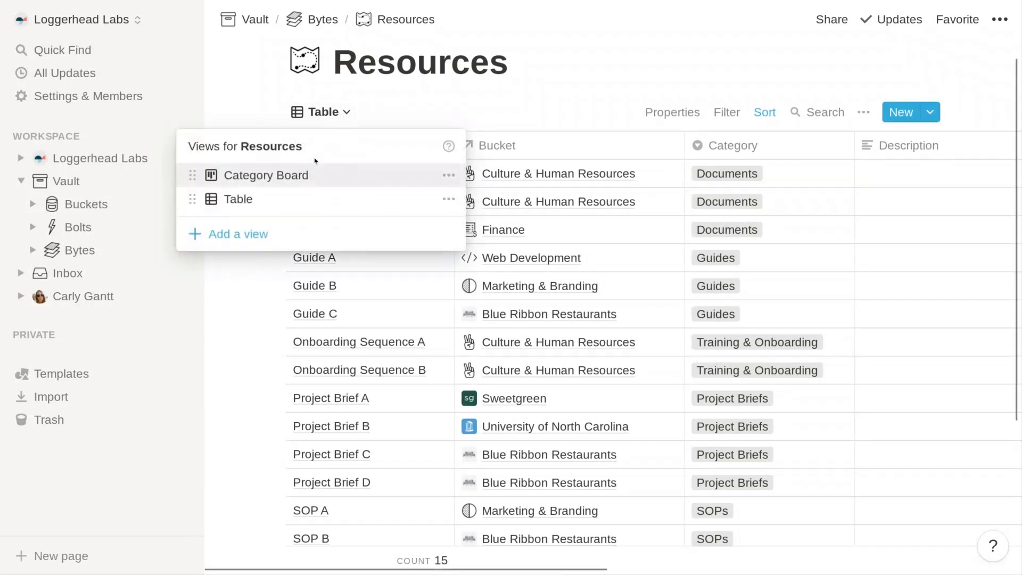
pyautogui.click(297, 178)
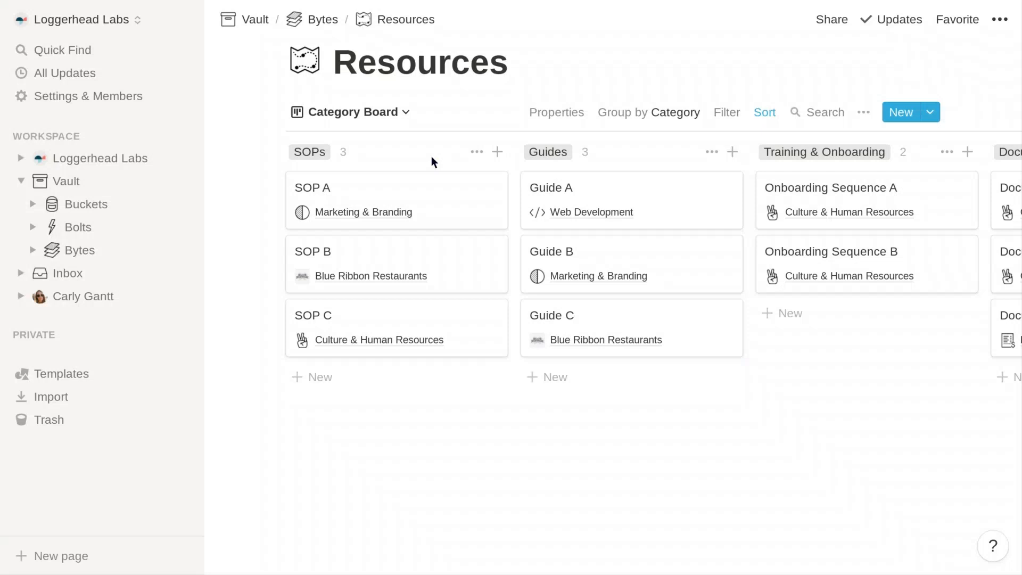
pyautogui.click(316, 21)
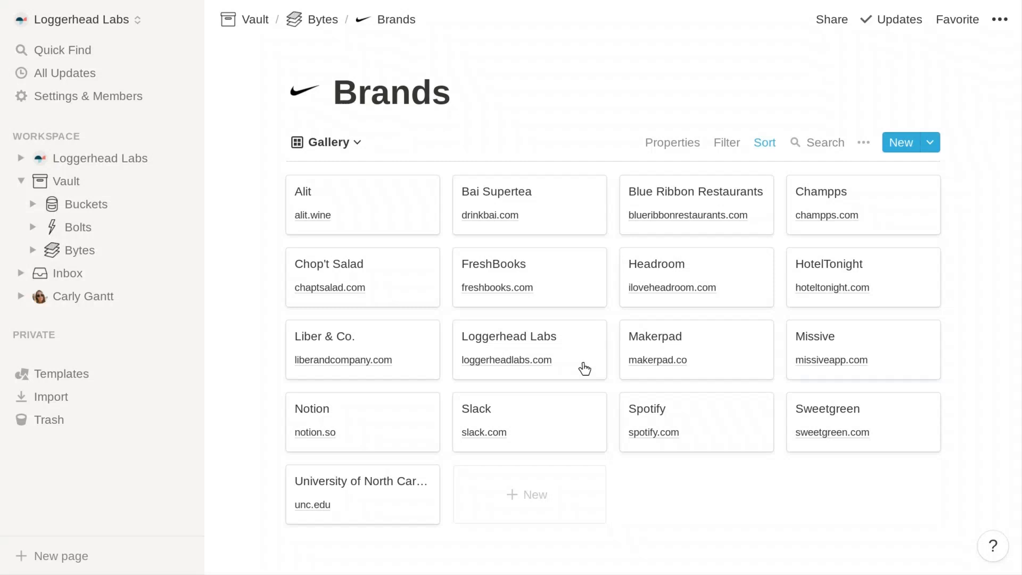
# Step: Switch Brands from its Gallery to the Sales Pipeline view and examine the Lead, Pitch, Proposal Requested and Proposal Sent stages
pyautogui.scroll(-1, 584, 368)
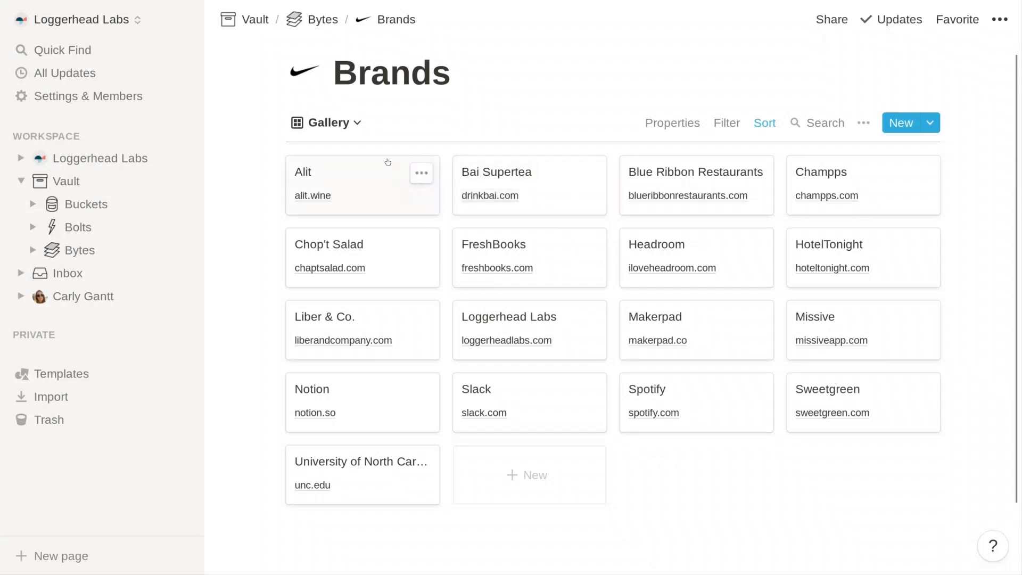
pyautogui.click(352, 130)
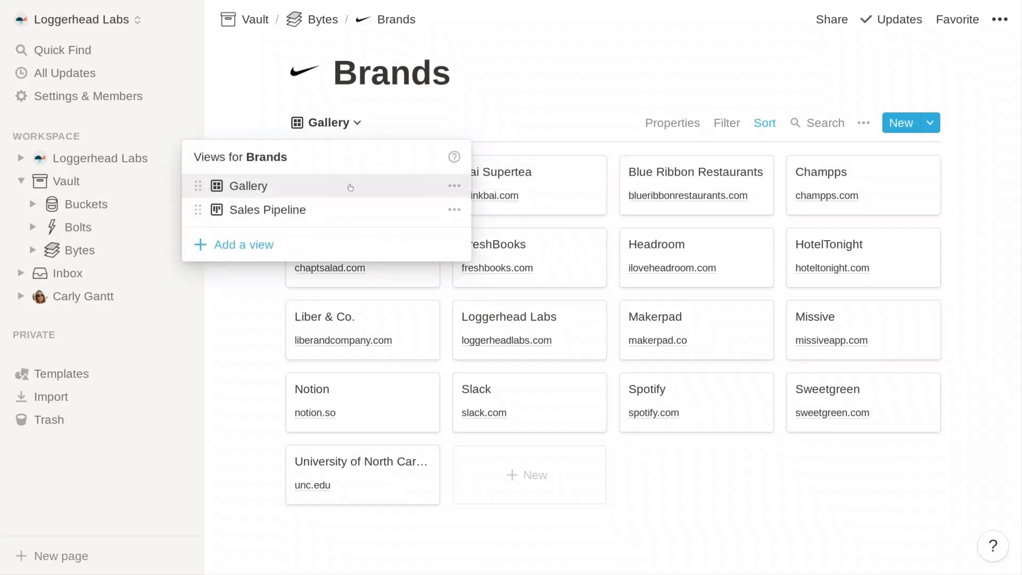
pyautogui.click(352, 210)
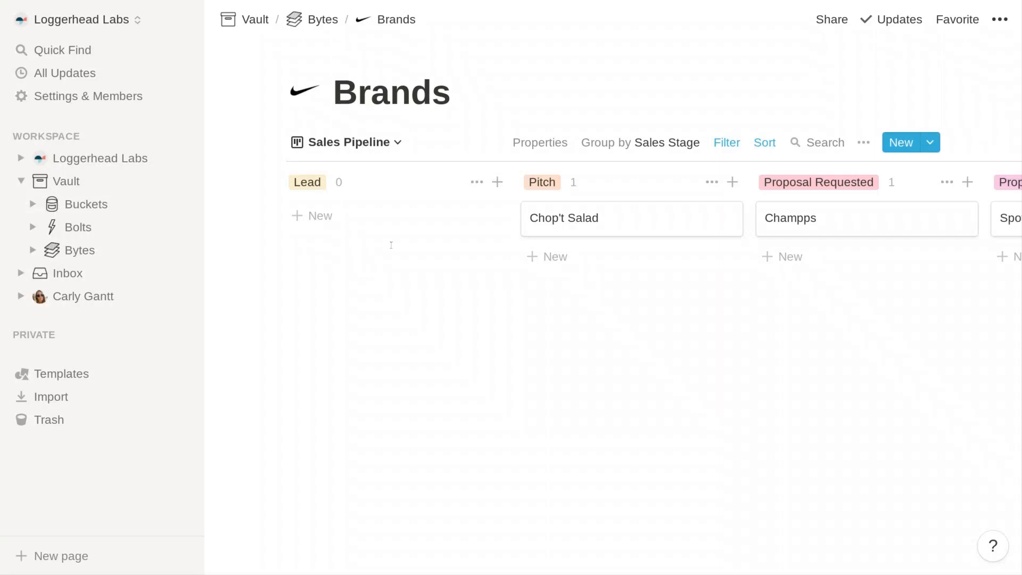
pyautogui.hscroll(5, 452, 259)
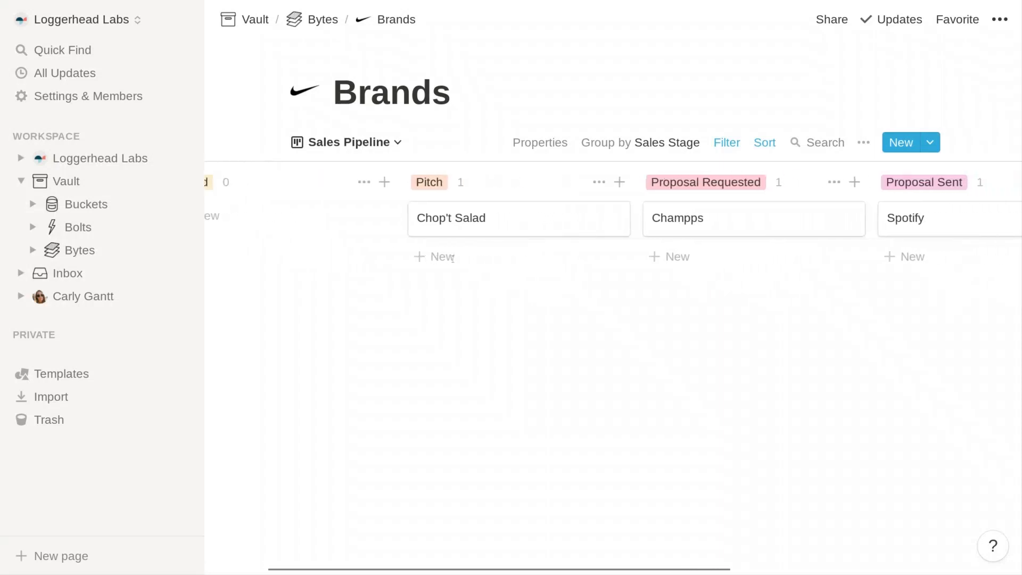
pyautogui.hscroll(1, 462, 272)
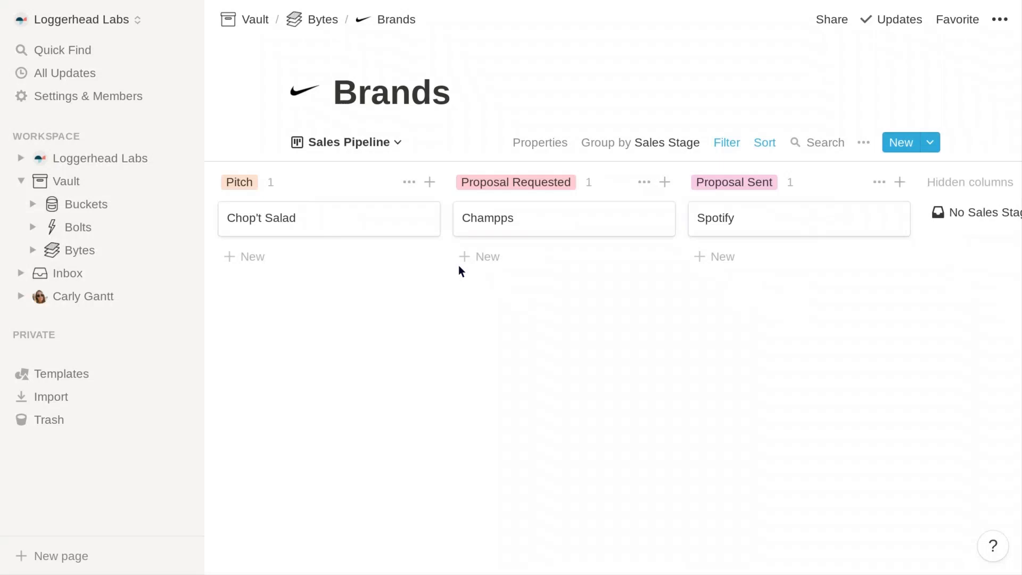
# Step: Move the Champps card to the Pitch stage and back to Proposal Requested
pyautogui.hscroll(-2, 459, 266)
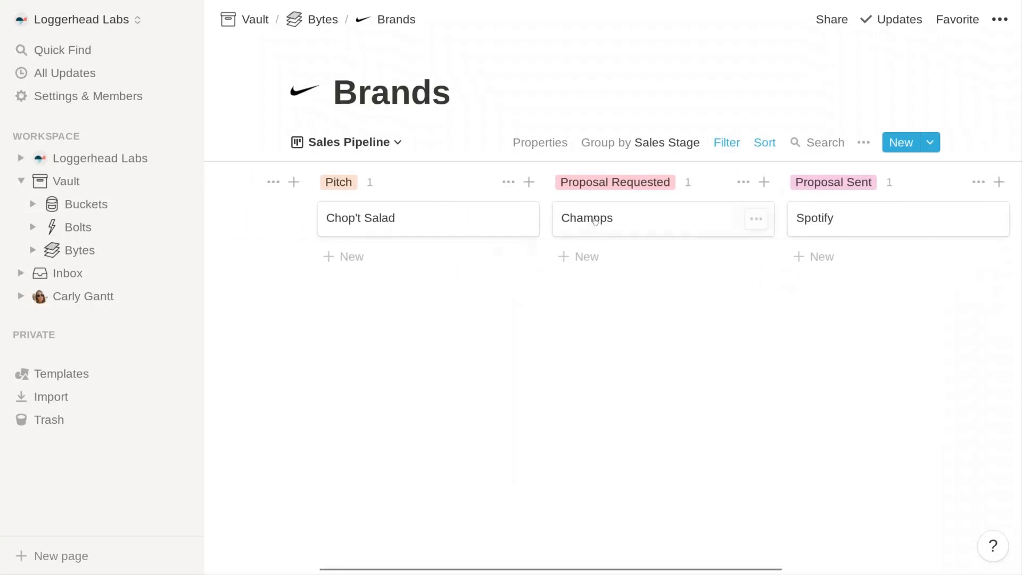
pyautogui.moveTo(608, 219); pyautogui.dragTo(475, 251)
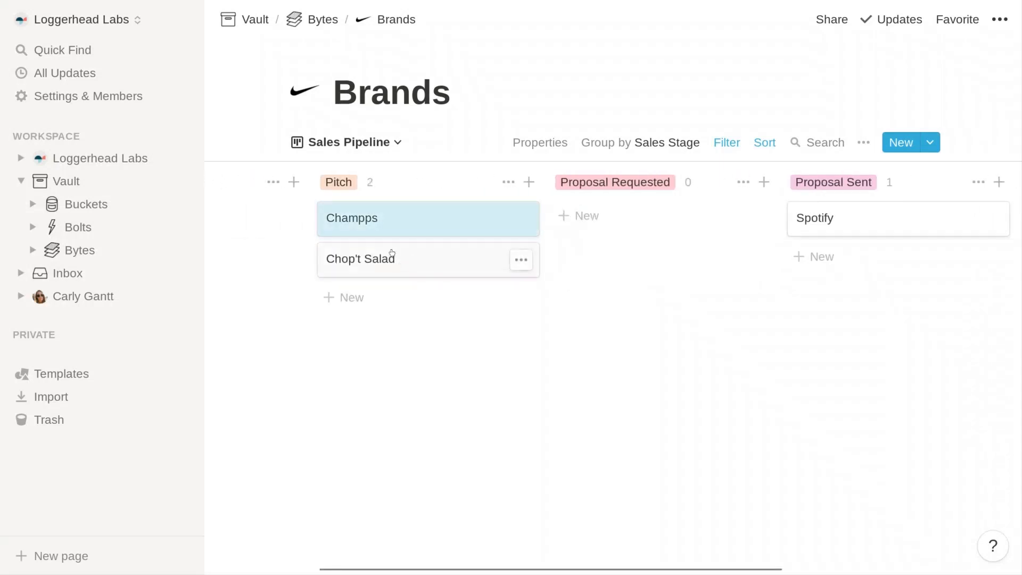
pyautogui.moveTo(380, 222); pyautogui.dragTo(595, 225)
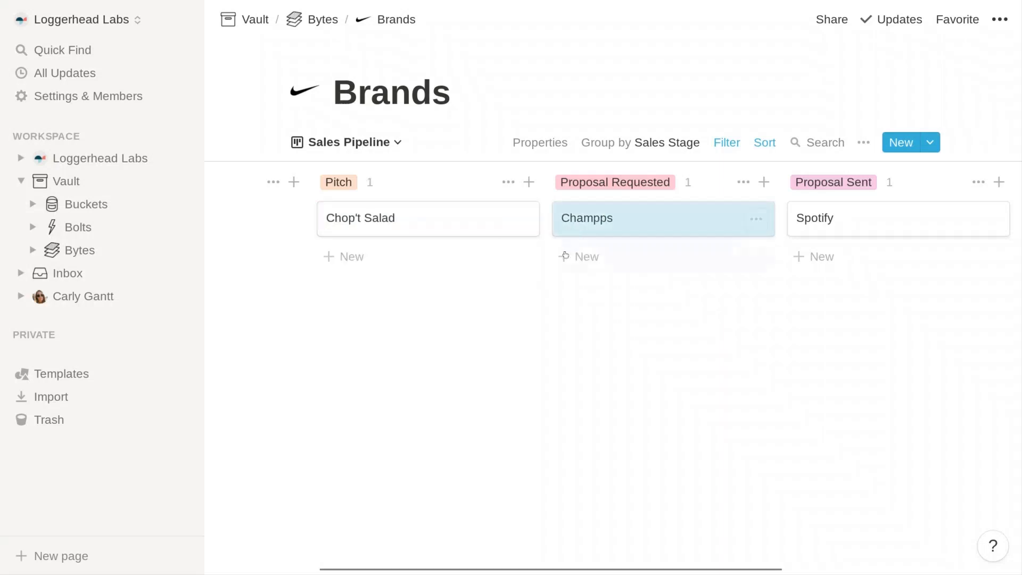
# Step: Open the Chop't Salad brand record, check its Category options and remaining properties without changing them, and close the record
pyautogui.hscroll(-4, 549, 268)
pyautogui.hscroll(3, 549, 268)
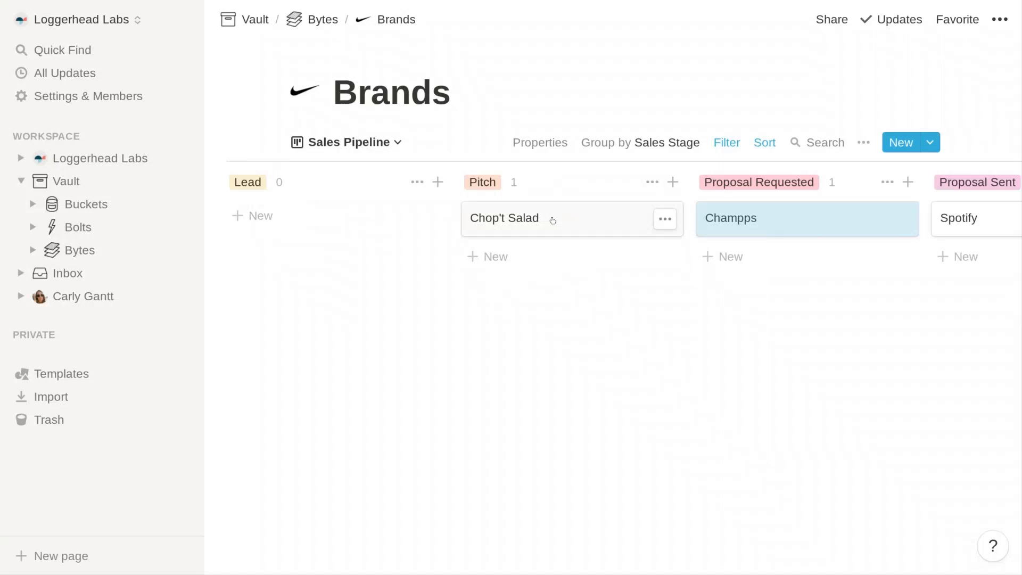
pyautogui.click(553, 220)
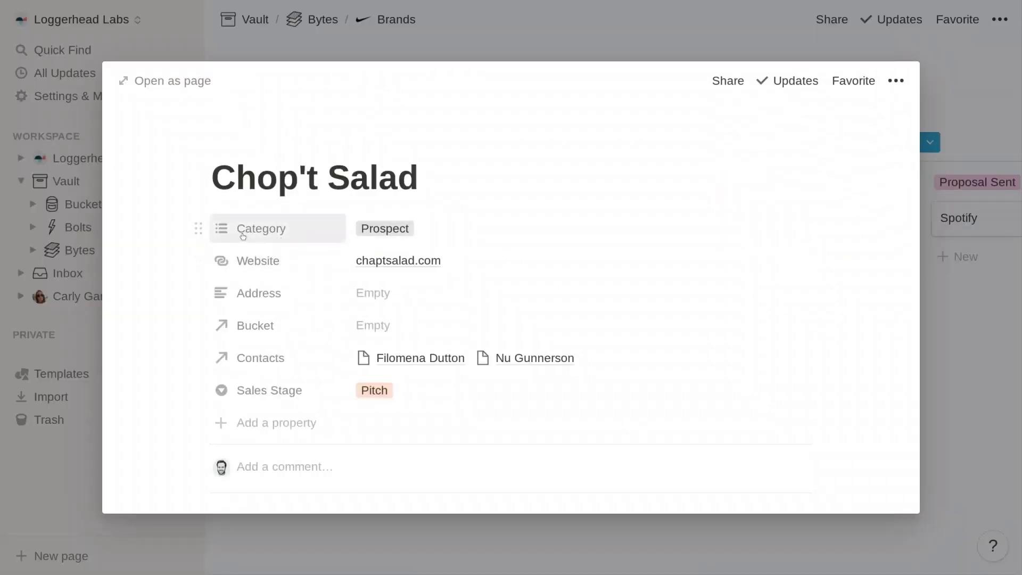
pyautogui.click(439, 228)
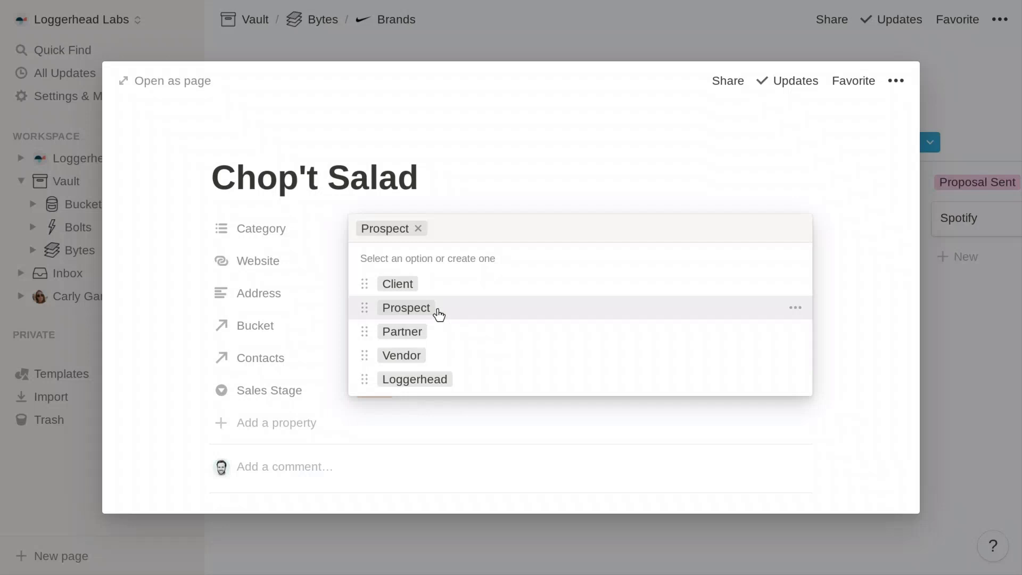
pyautogui.click(179, 266)
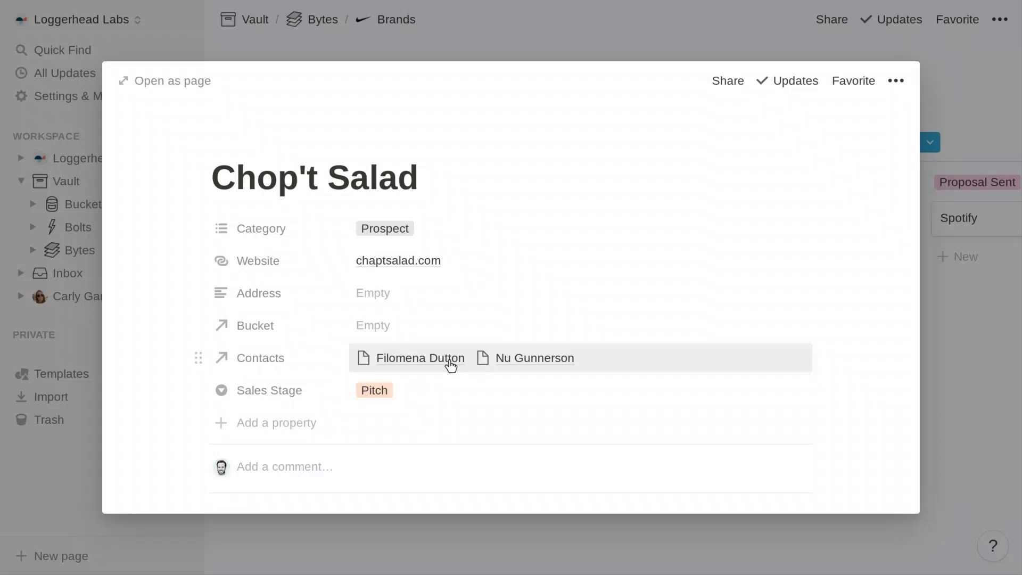
pyautogui.scroll(-1, 451, 366)
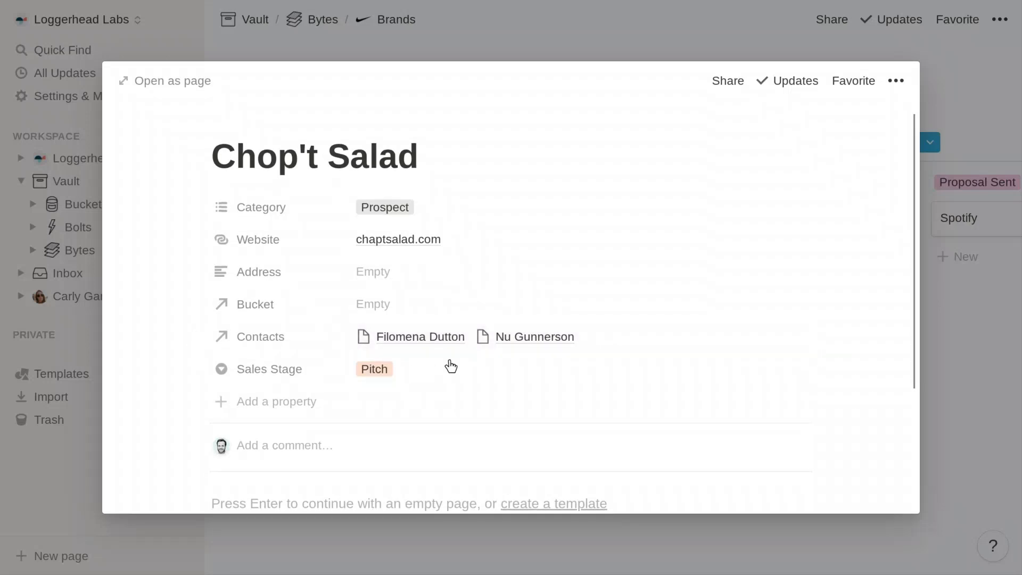
pyautogui.click(373, 40)
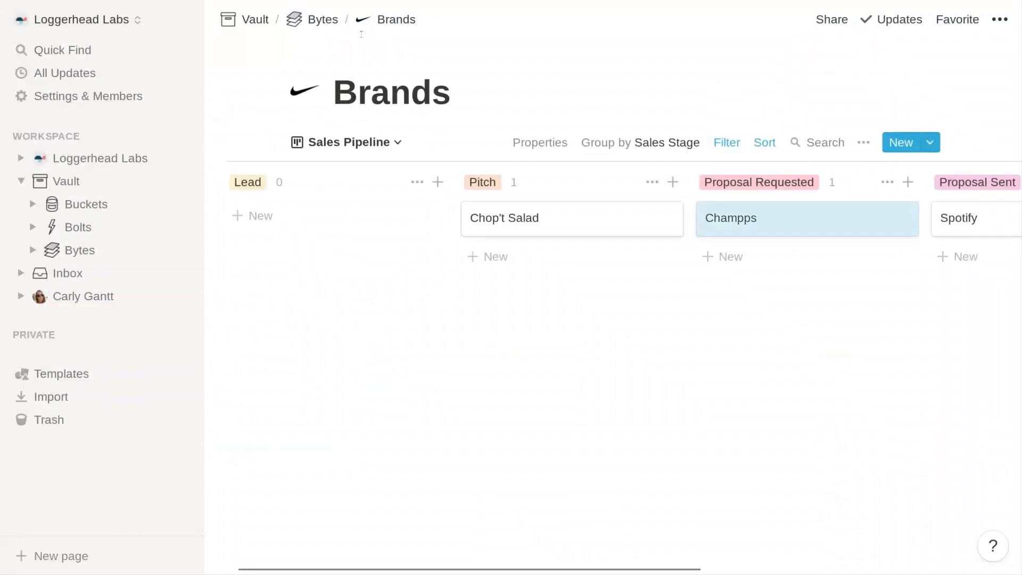
# Step: Return to Bytes, open the Contacts database and switch it from Gallery to its Table view
pyautogui.click(321, 20)
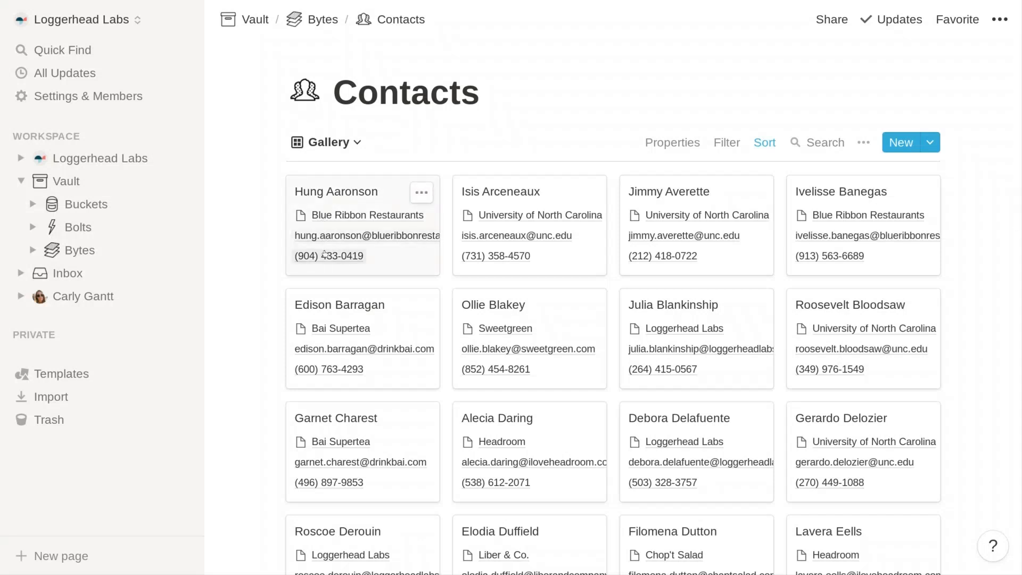
pyautogui.click(348, 148)
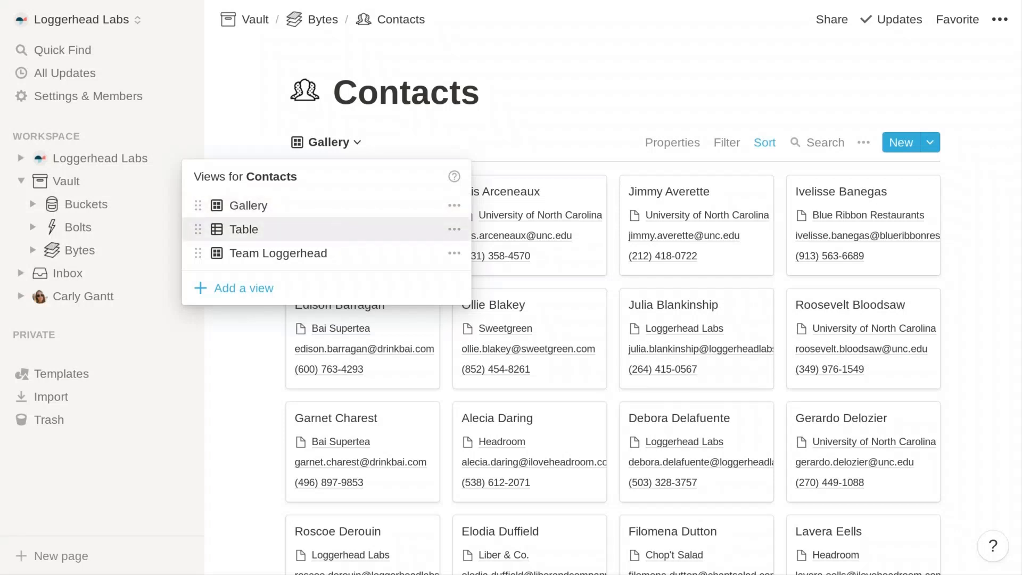
pyautogui.click(334, 230)
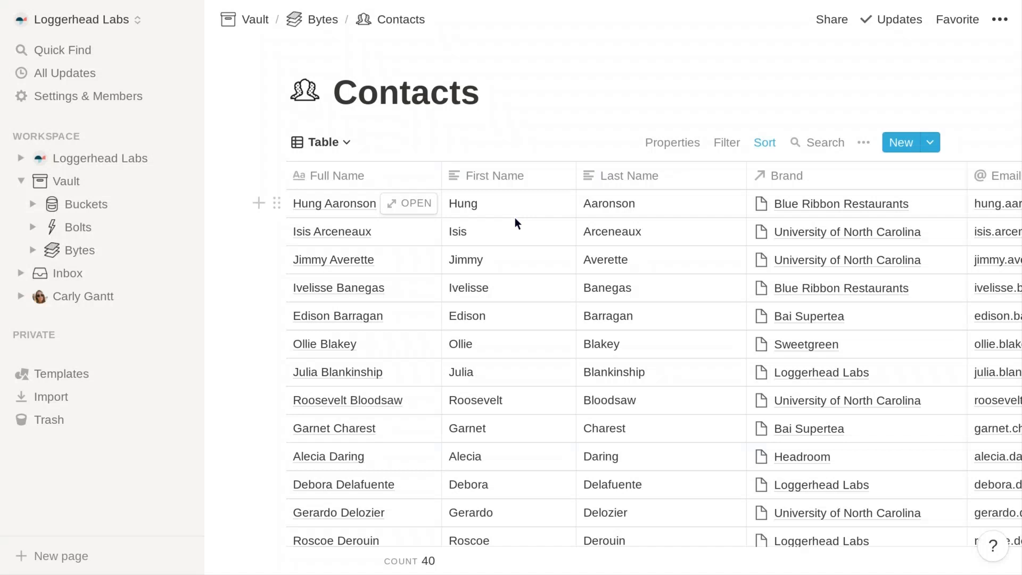
# Step: Examine the Contacts table's Brand, Email, Mobile, Address, Birthday, LinkedIn and Headshot columns, ending back at the Full Name column
pyautogui.hscroll(5, 576, 256)
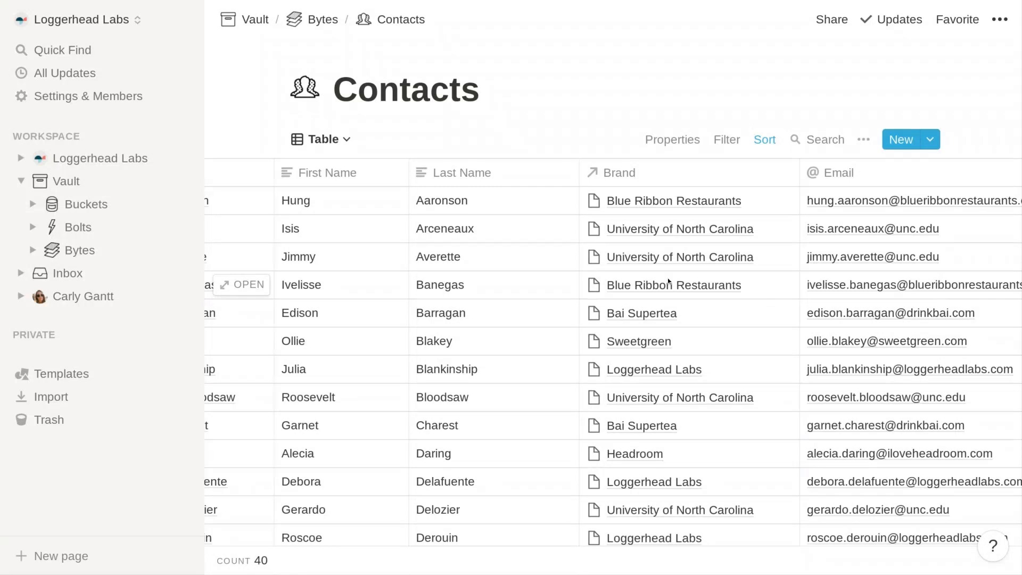
pyautogui.hscroll(4, 669, 280)
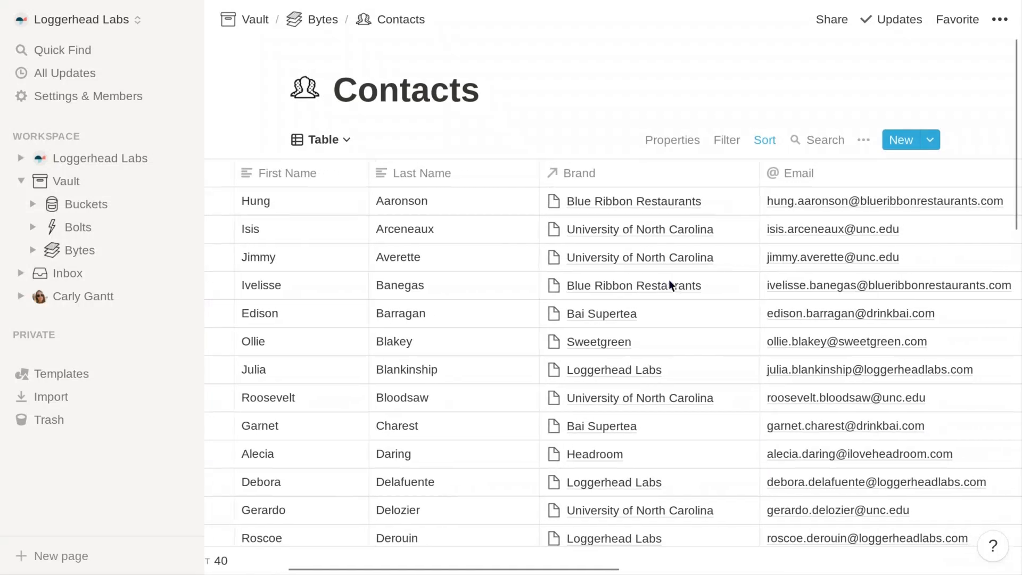
pyautogui.hscroll(8, 669, 280)
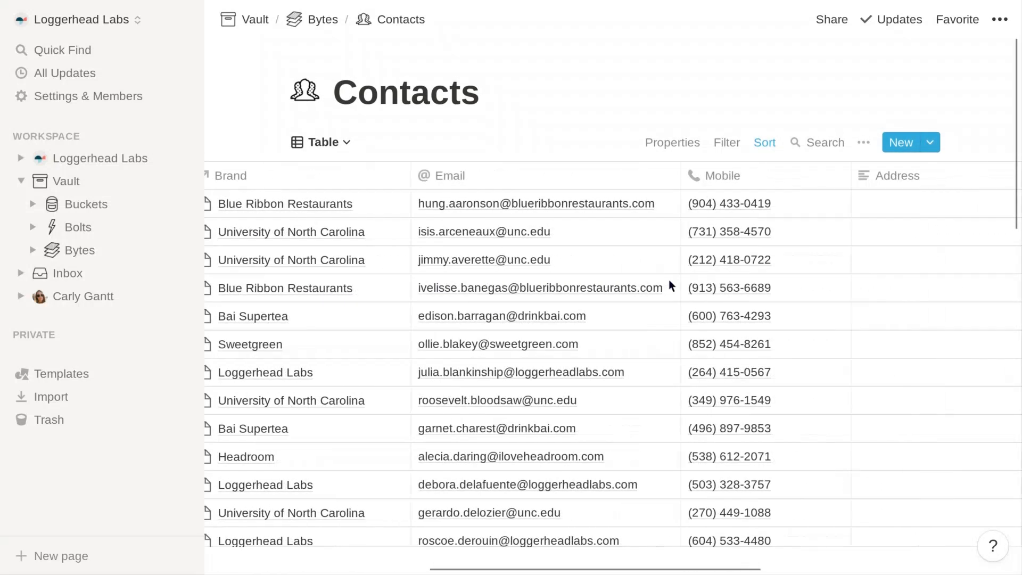
pyautogui.hscroll(2, 669, 279)
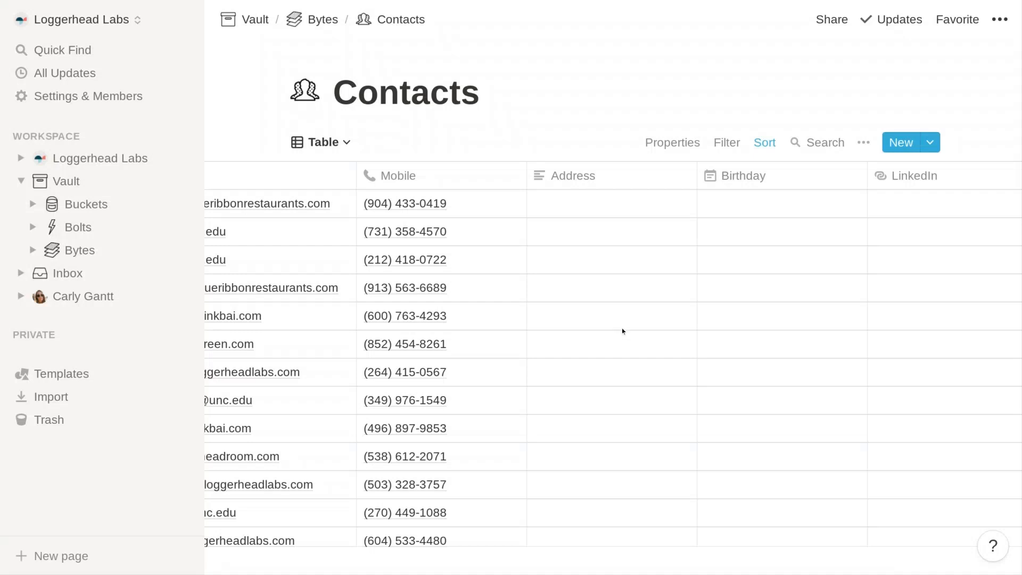
pyautogui.hscroll(3, 622, 328)
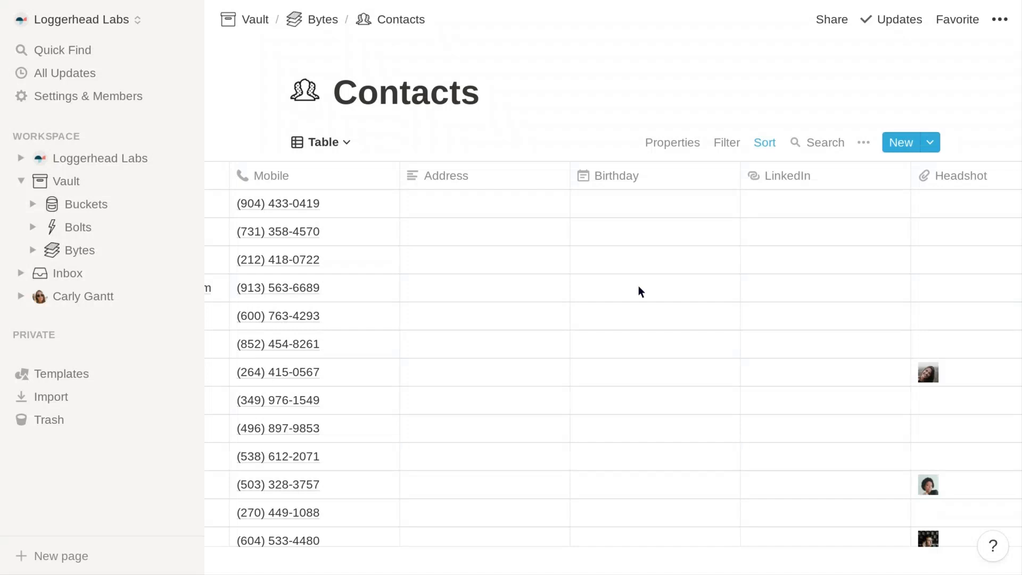
pyautogui.hscroll(5, 638, 285)
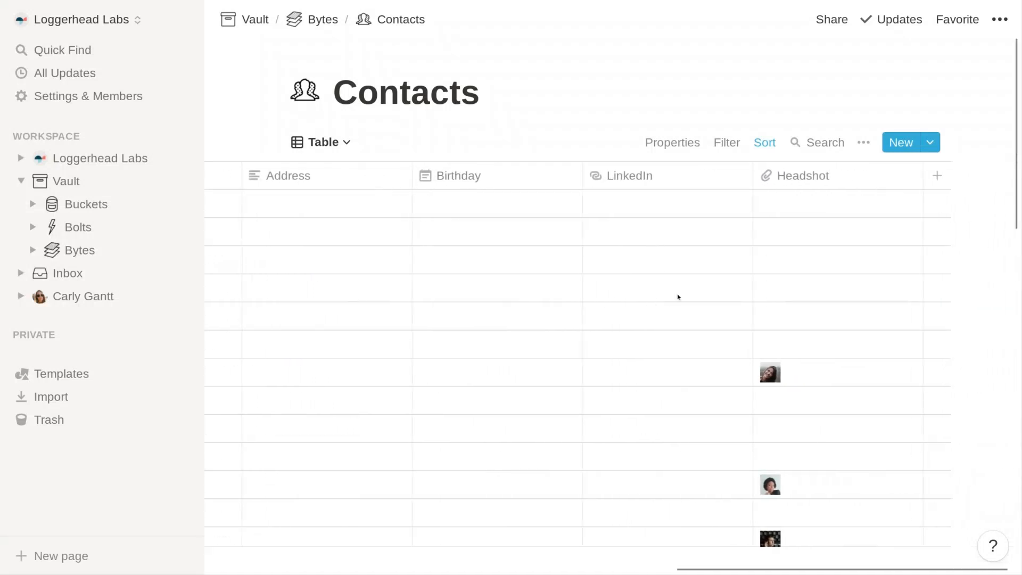
pyautogui.hscroll(-5, 549, 344)
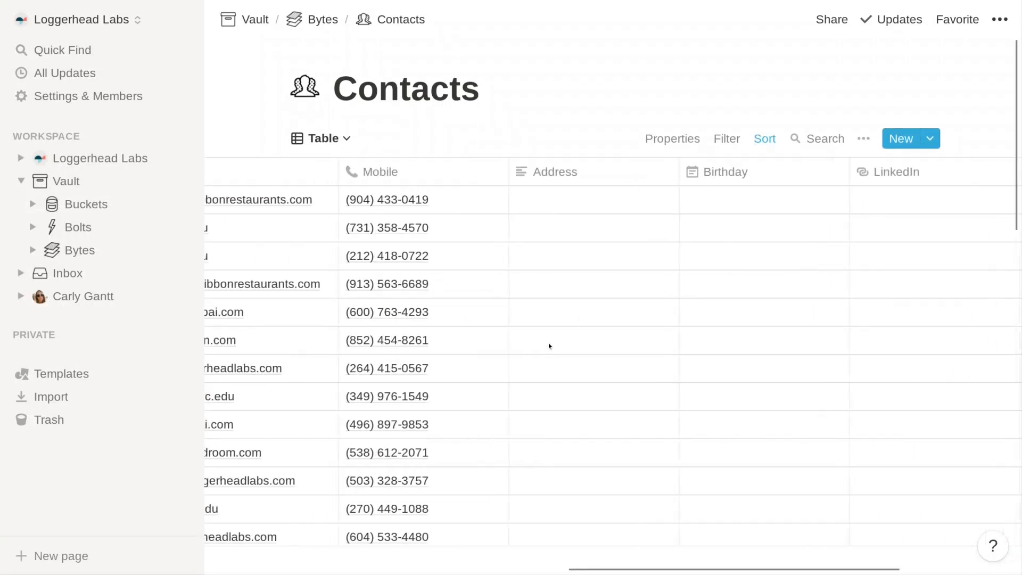
pyautogui.hscroll(4, 549, 344)
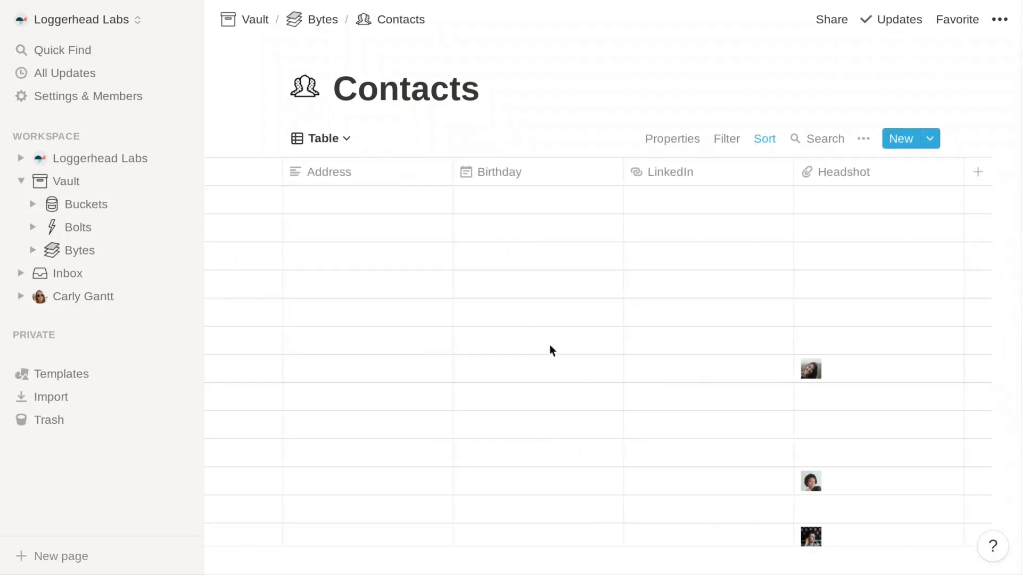
pyautogui.hscroll(-10, 550, 346)
pyautogui.hscroll(-10, 550, 344)
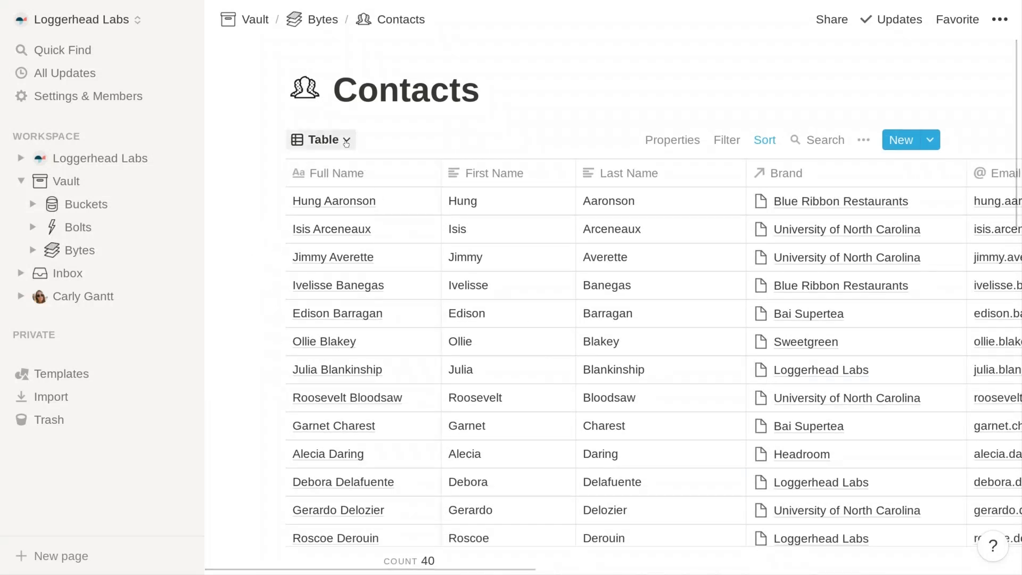
# Step: Switch Contacts to its Team Loggerhead view and look through the team members' headshot cards, ending back at the first cards
pyautogui.click(329, 140)
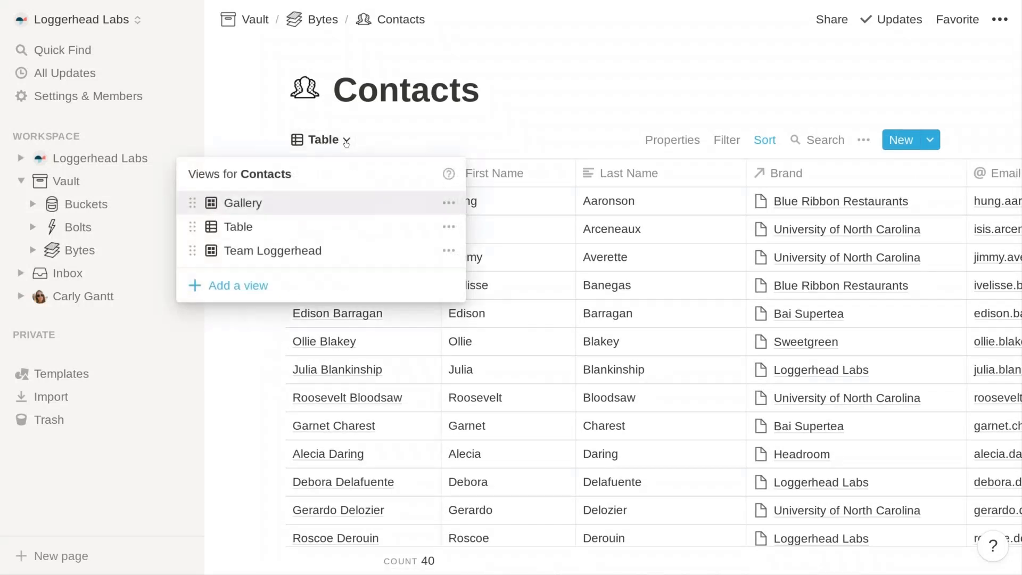
pyautogui.click(326, 252)
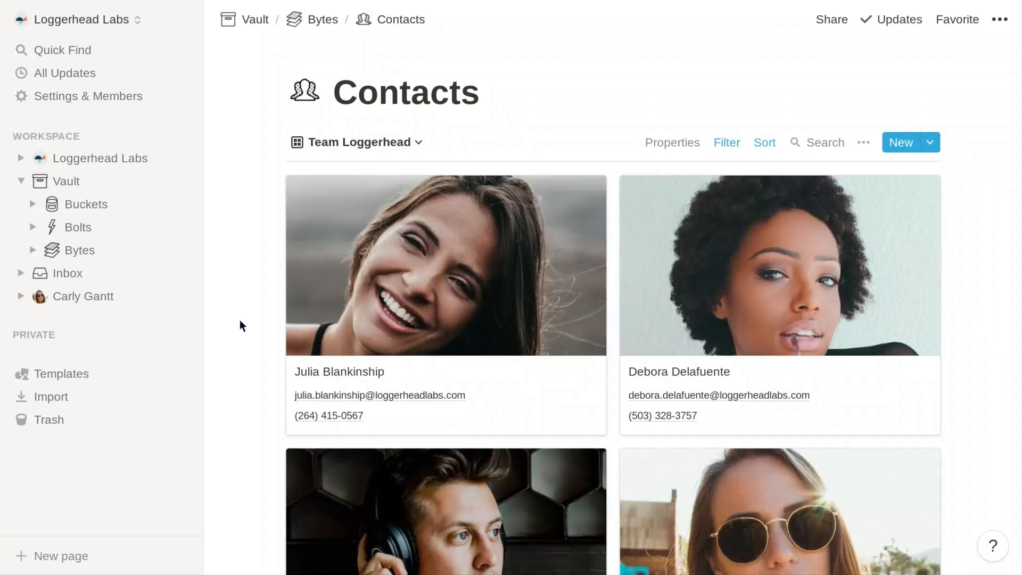
pyautogui.scroll(-2, 240, 320)
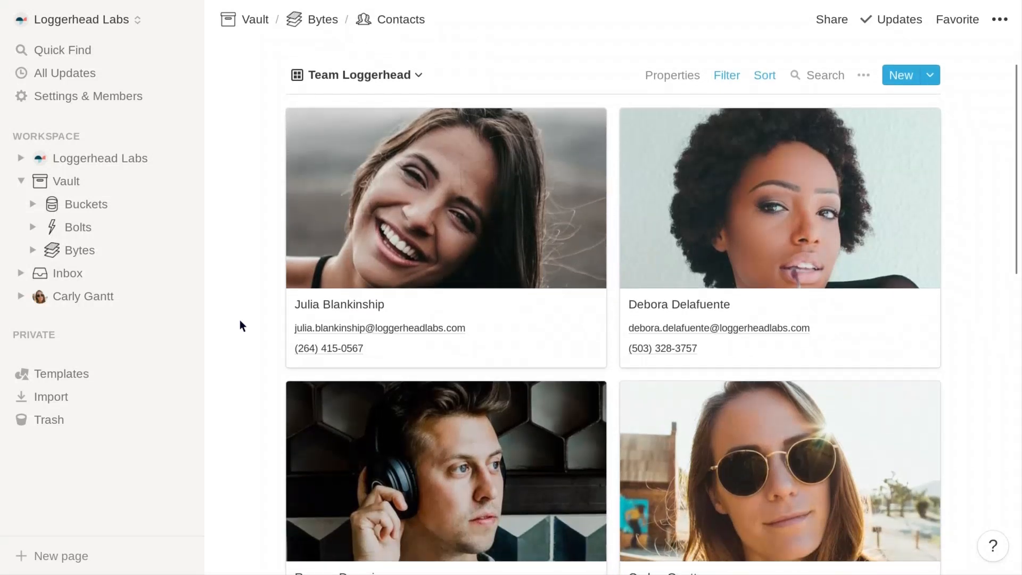
pyautogui.scroll(-3, 239, 321)
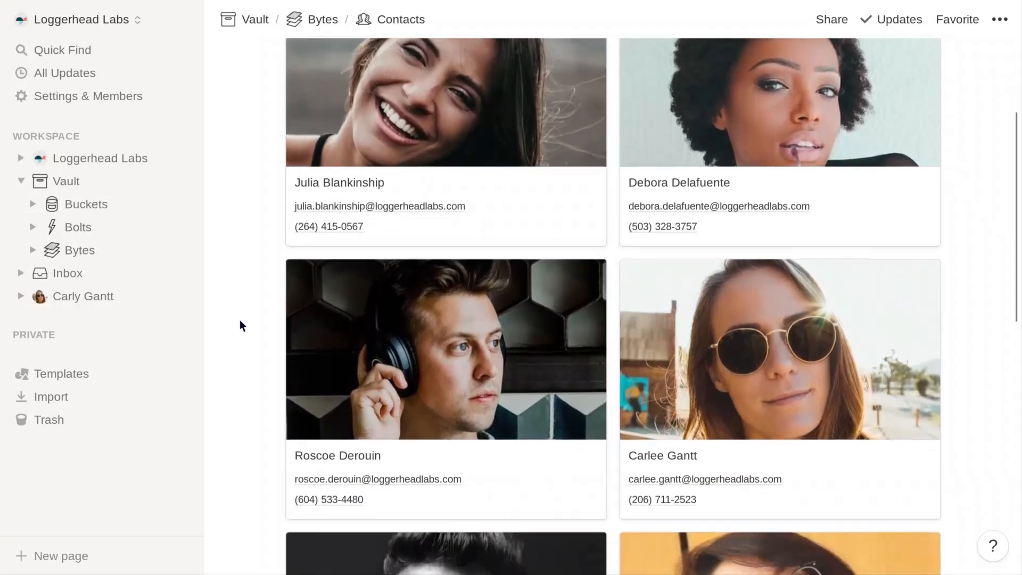
pyautogui.scroll(-6, 240, 320)
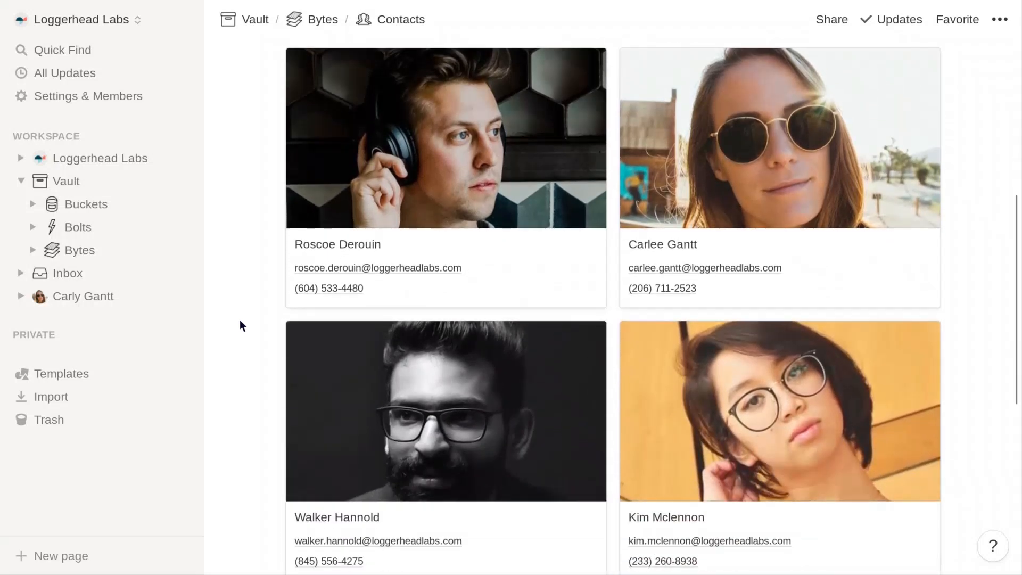
pyautogui.scroll(10, 239, 326)
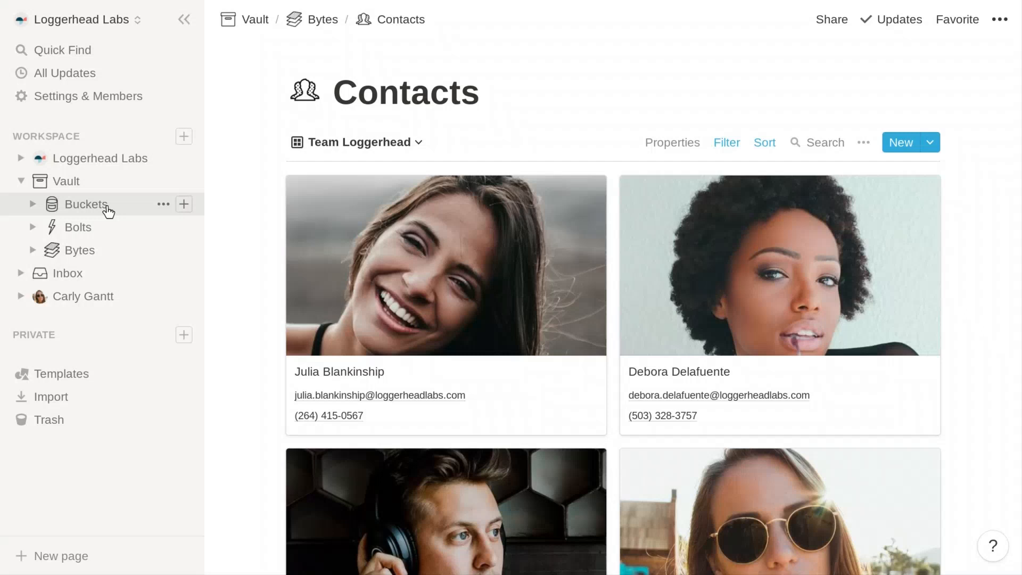
# Step: Collapse the Vault's page list and open the Loggerhead Labs page to view its Quick Links, Buckets and Resources sections
pyautogui.click(21, 181)
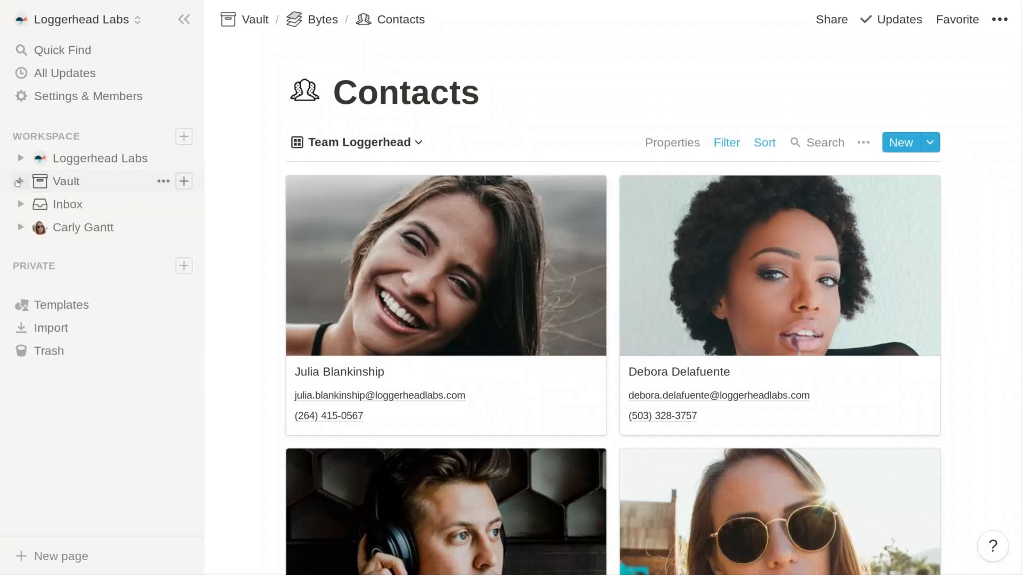
pyautogui.click(95, 163)
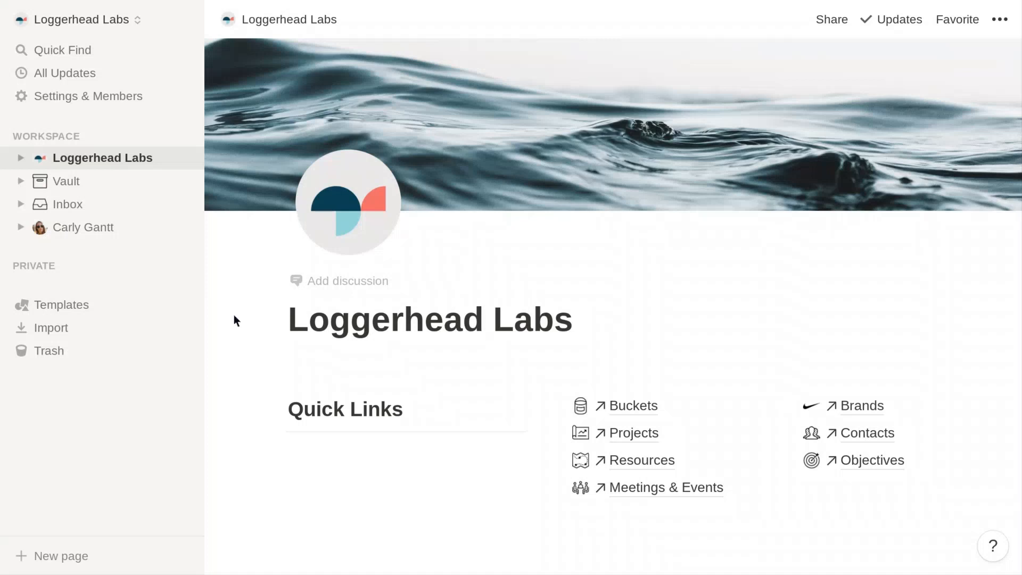
pyautogui.scroll(-3, 235, 316)
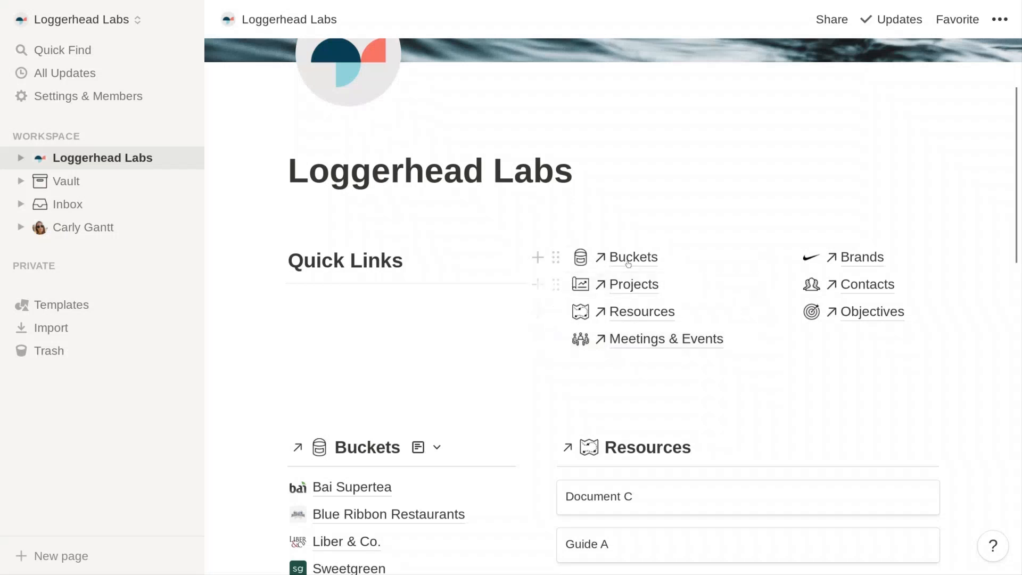
# Step: Visit the Buckets and Contacts databases through Quick Links, switch Contacts to its Gallery view, and return to Loggerhead Labs
pyautogui.click(628, 264)
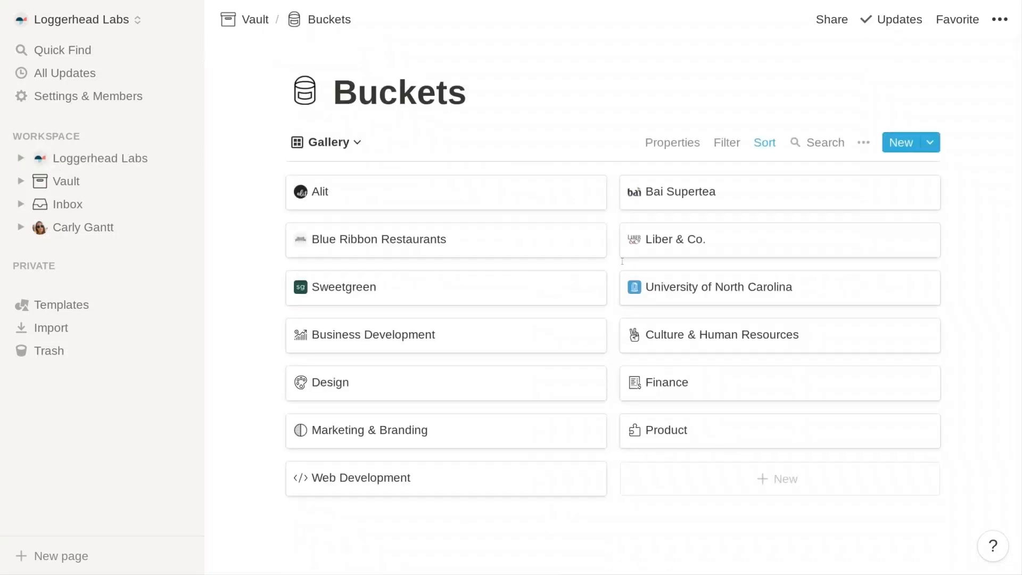
pyautogui.click(102, 158)
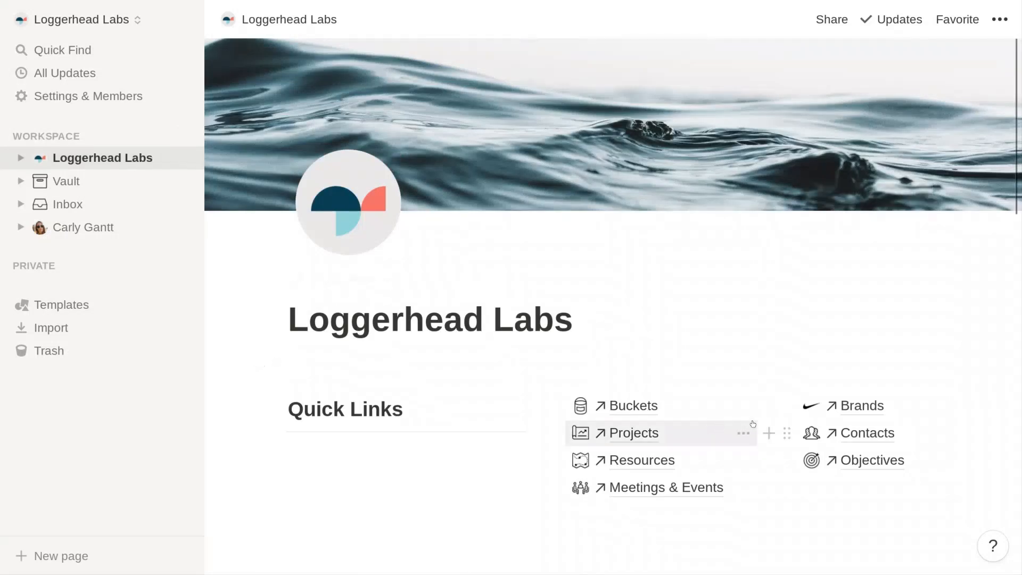
pyautogui.click(868, 433)
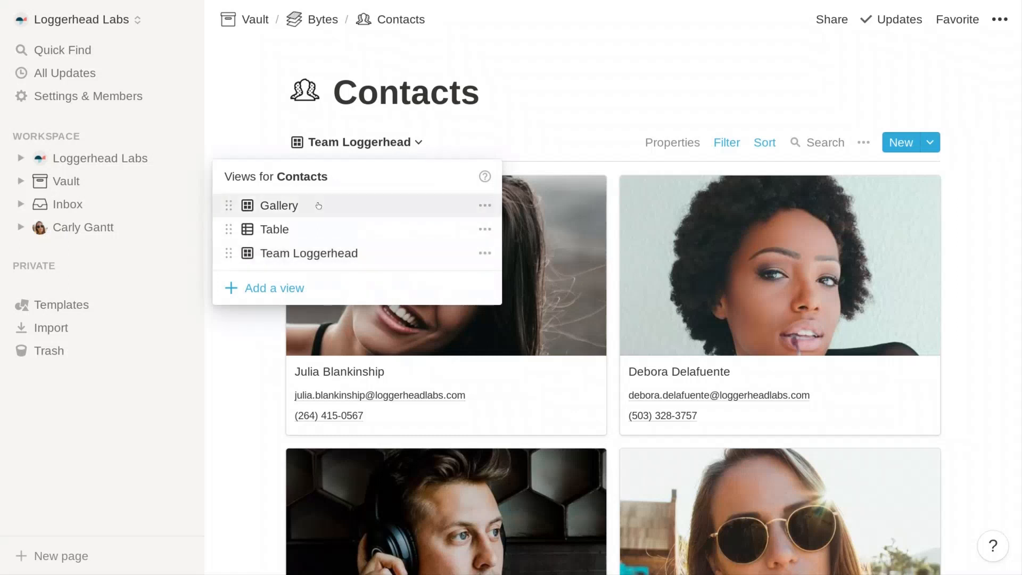
pyautogui.click(277, 207)
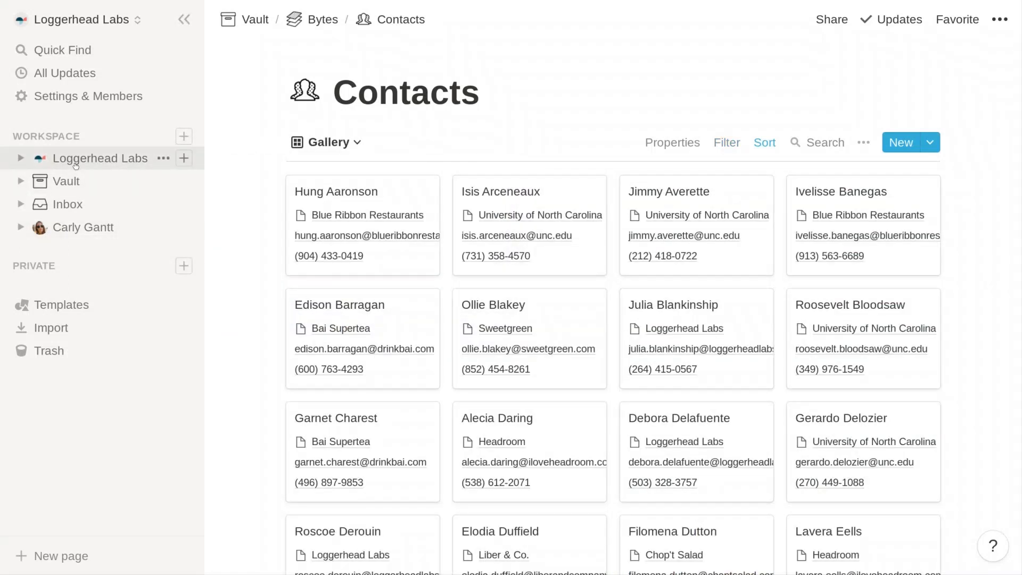
pyautogui.click(102, 159)
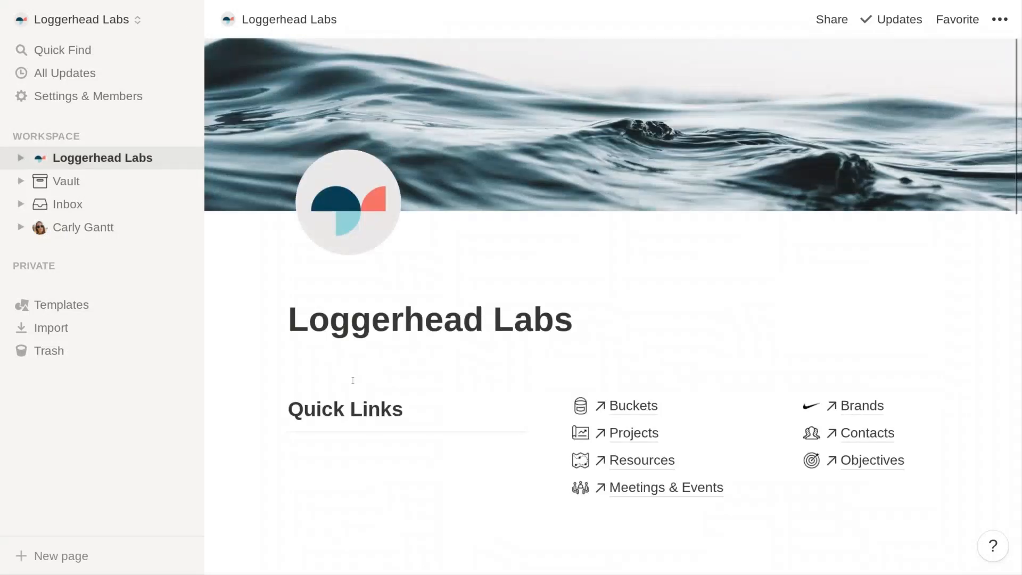
# Step: Go to the Buckets section of the Loggerhead Labs page and switch it to its Internal view
pyautogui.scroll(-4, 356, 380)
pyautogui.scroll(-3, 353, 380)
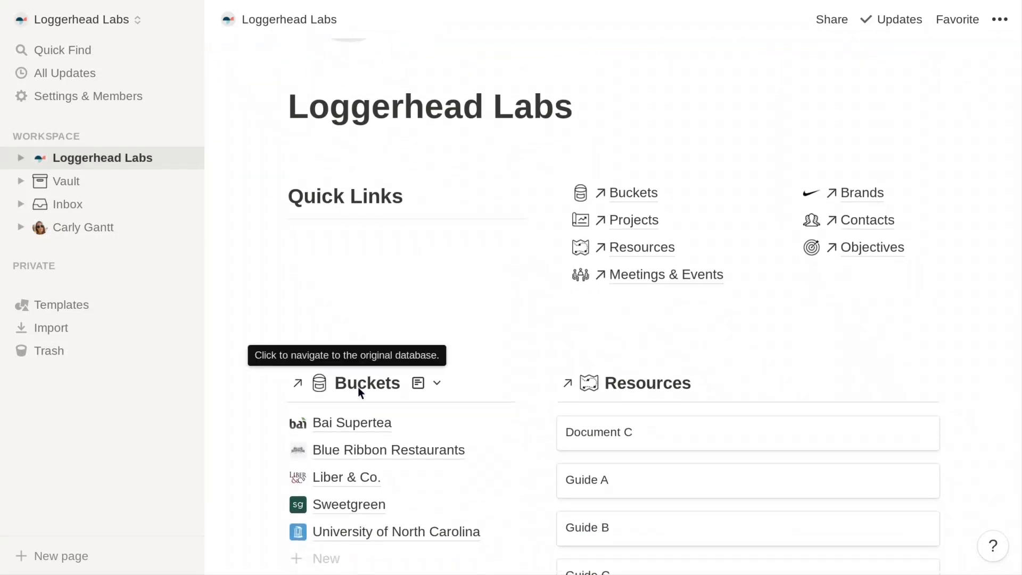
pyautogui.scroll(-4, 217, 340)
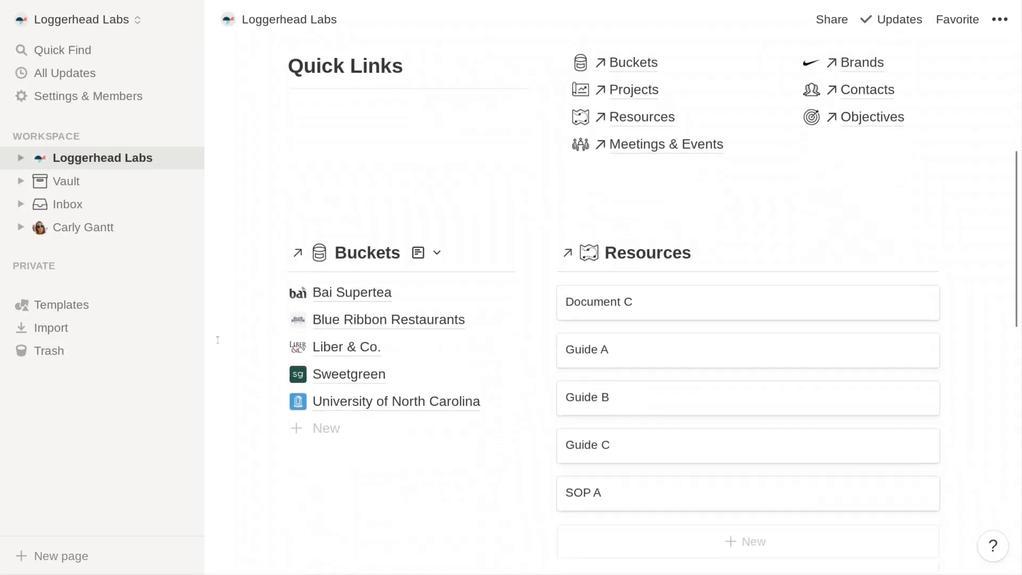
pyautogui.scroll(-1, 223, 347)
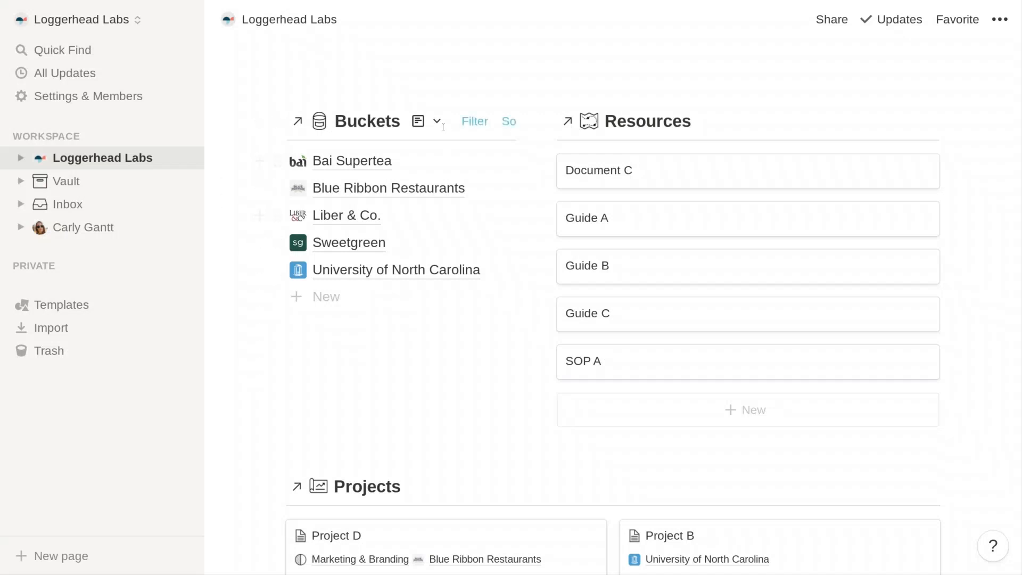
pyautogui.click(426, 121)
pyautogui.click(360, 216)
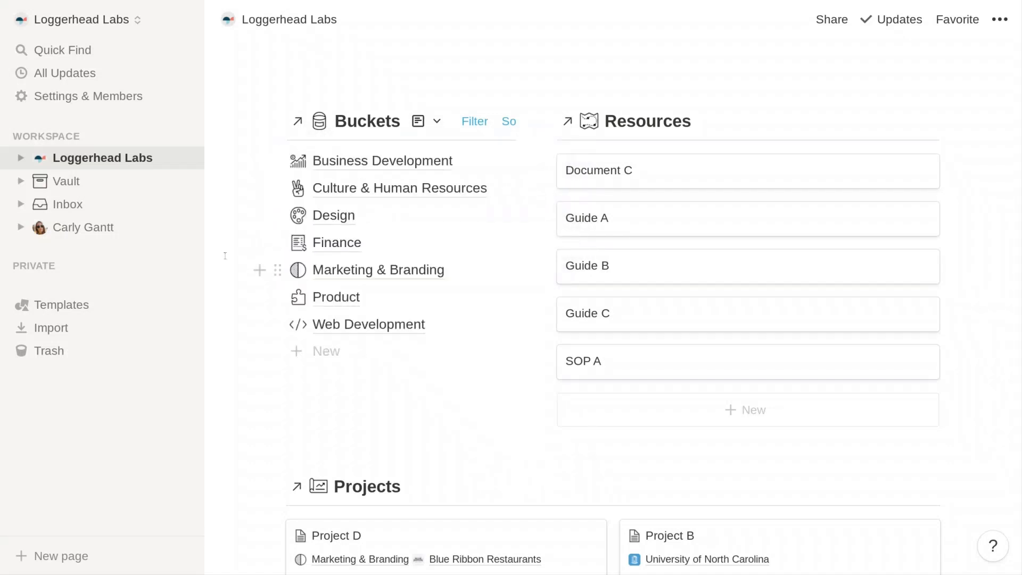
# Step: Open the Marketing & Branding bucket, look through its properties and its Resources, Meetings & Events and Objectives sections, and close it
pyautogui.click(340, 280)
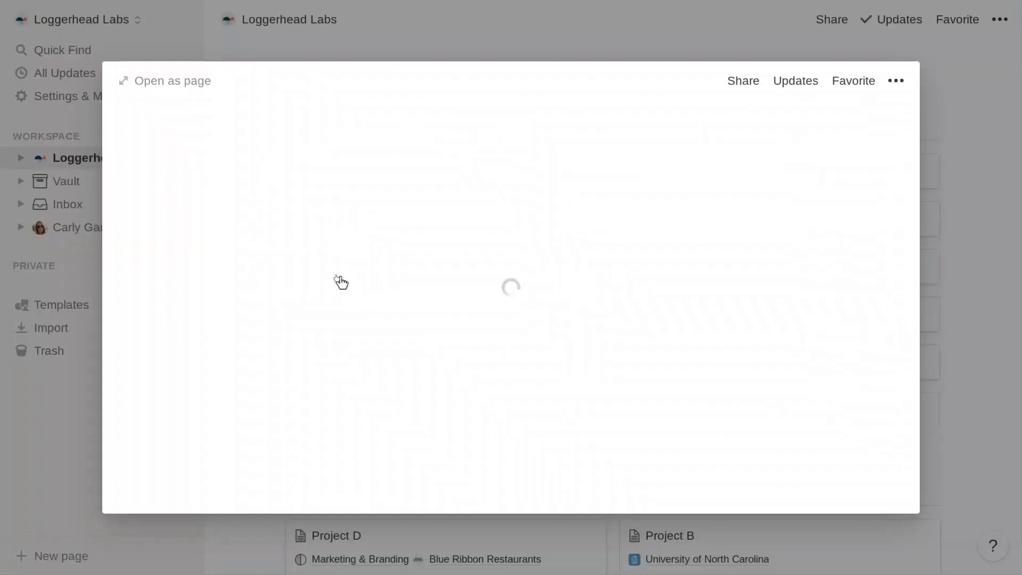
pyautogui.scroll(-2, 342, 283)
pyautogui.scroll(-12, 342, 283)
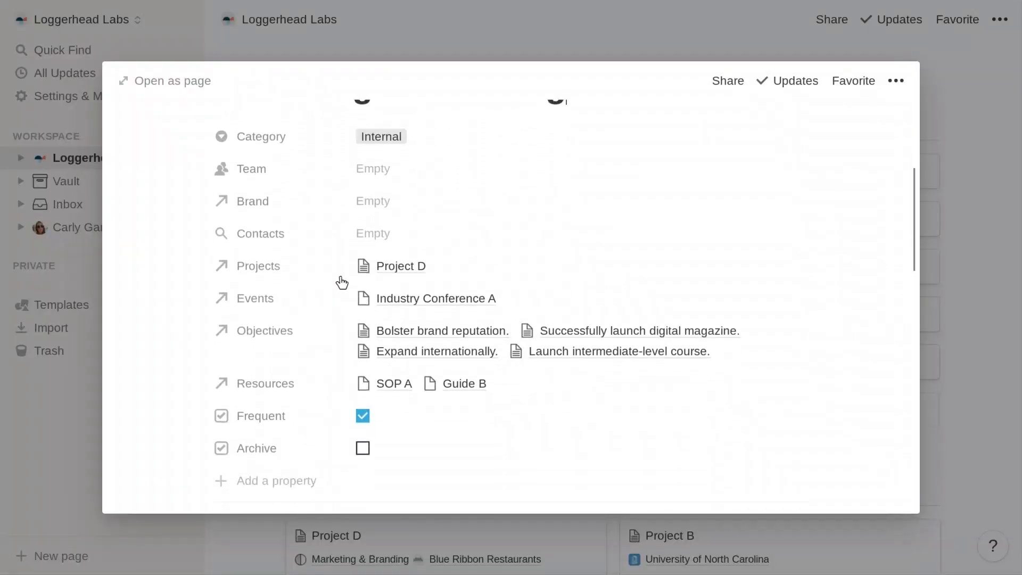
pyautogui.scroll(-8, 341, 282)
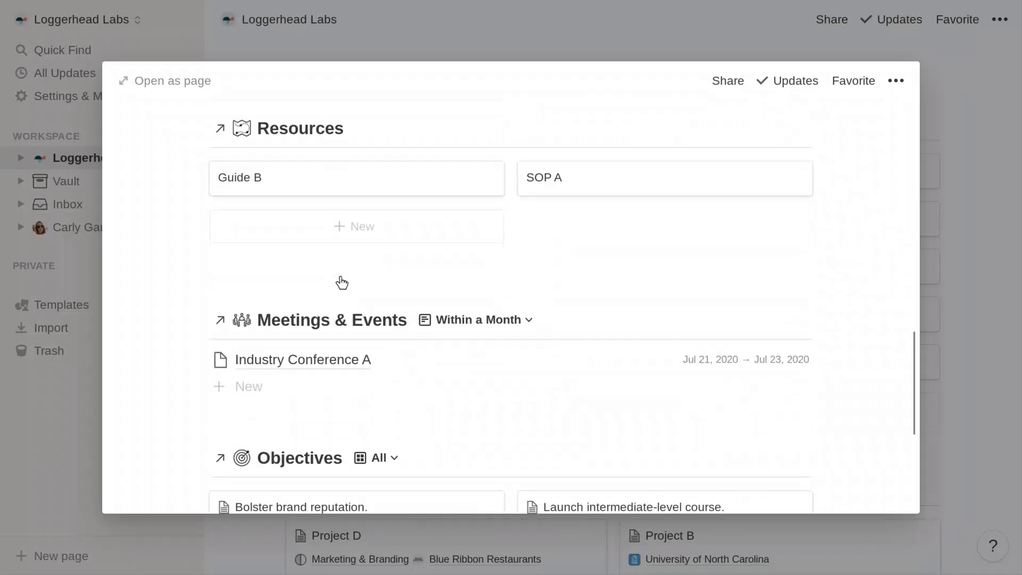
pyautogui.scroll(5, 341, 282)
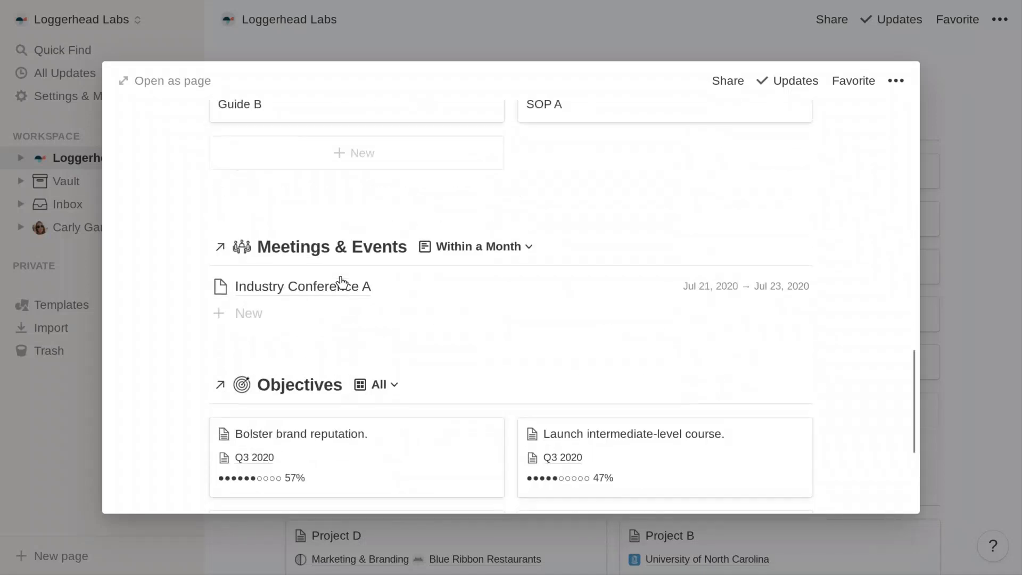
pyautogui.click(325, 47)
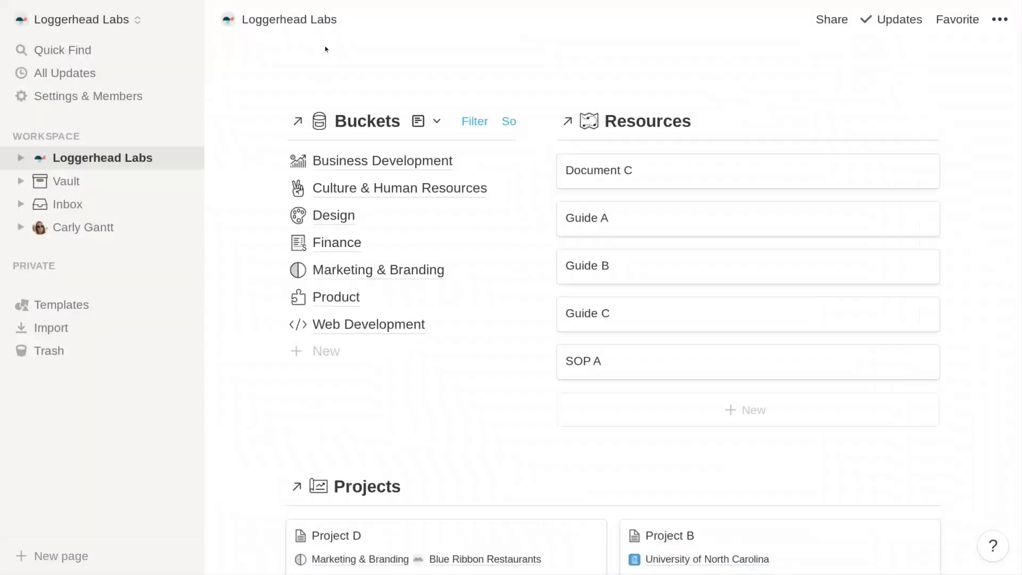
# Step: Switch the Buckets section back to its Clients view and look through the Projects and Meetings & Events sections
pyautogui.click(431, 120)
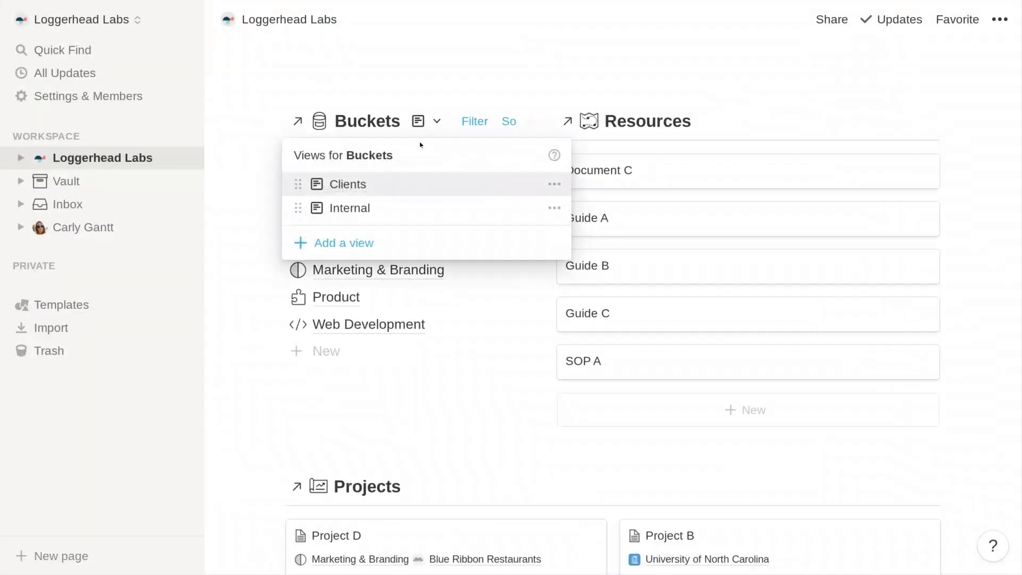
pyautogui.click(400, 184)
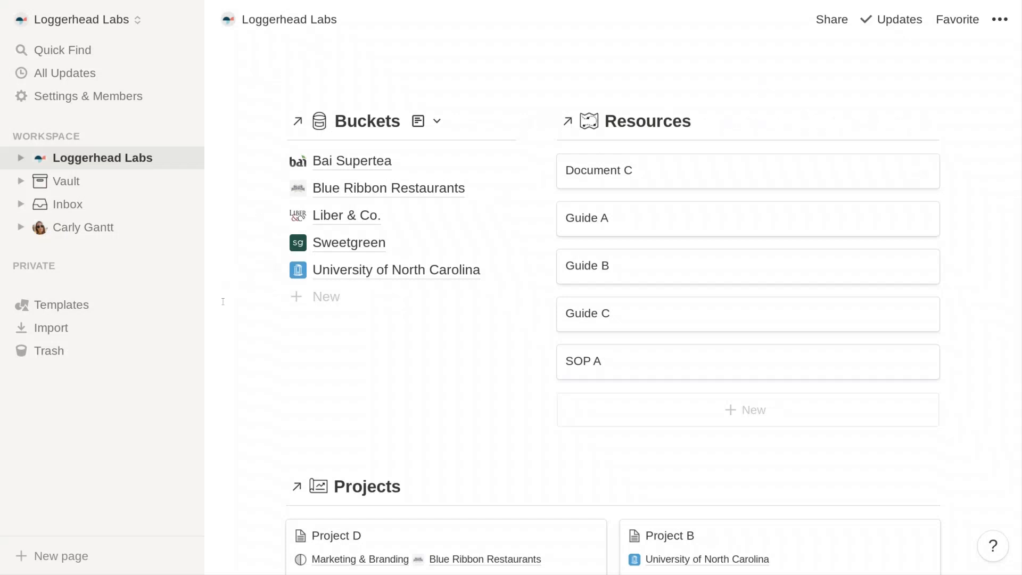
pyautogui.scroll(-4, 226, 306)
pyautogui.scroll(-3, 227, 306)
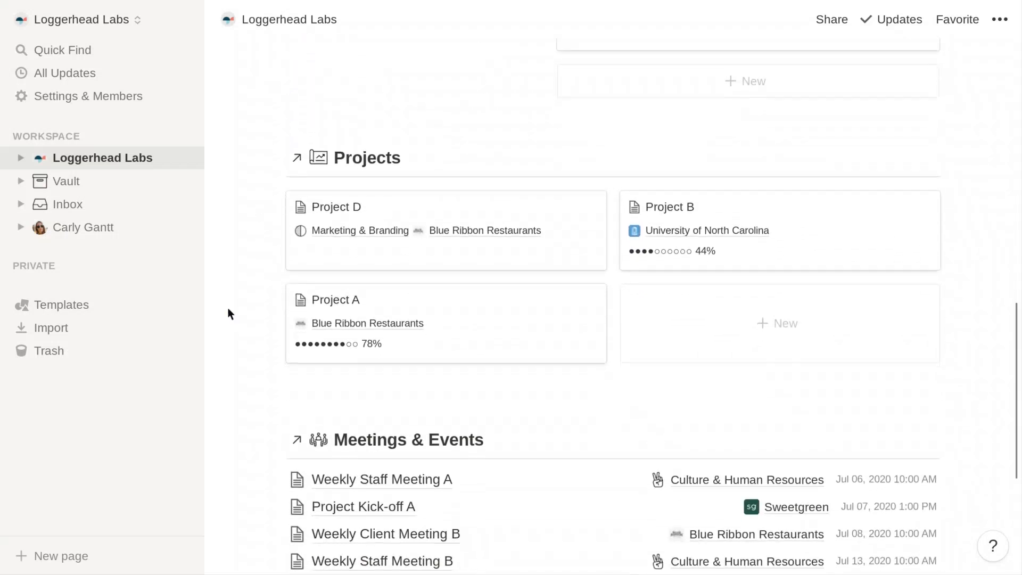
pyautogui.scroll(1, 228, 308)
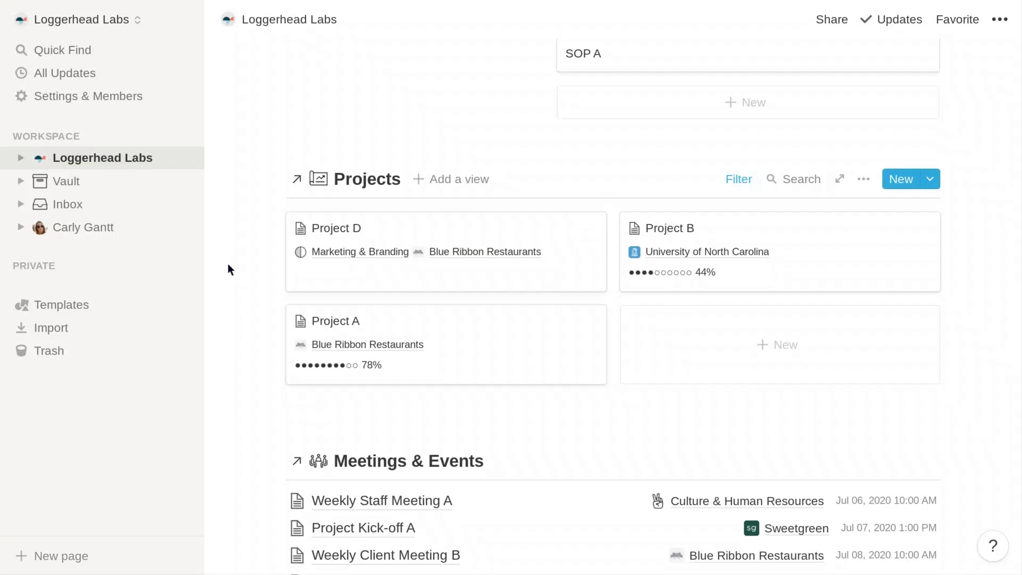
pyautogui.scroll(-1, 228, 263)
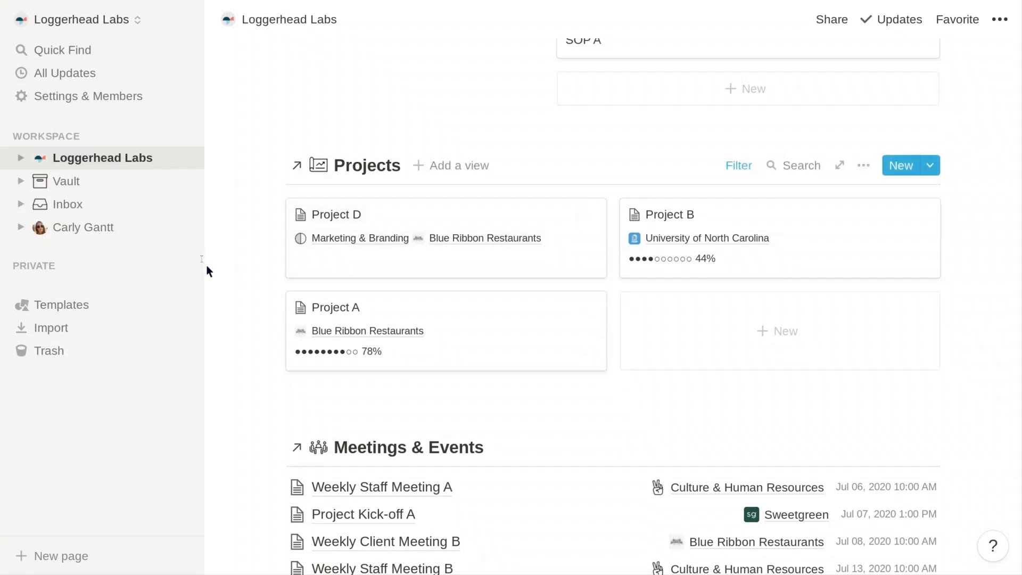
pyautogui.scroll(-5, 208, 267)
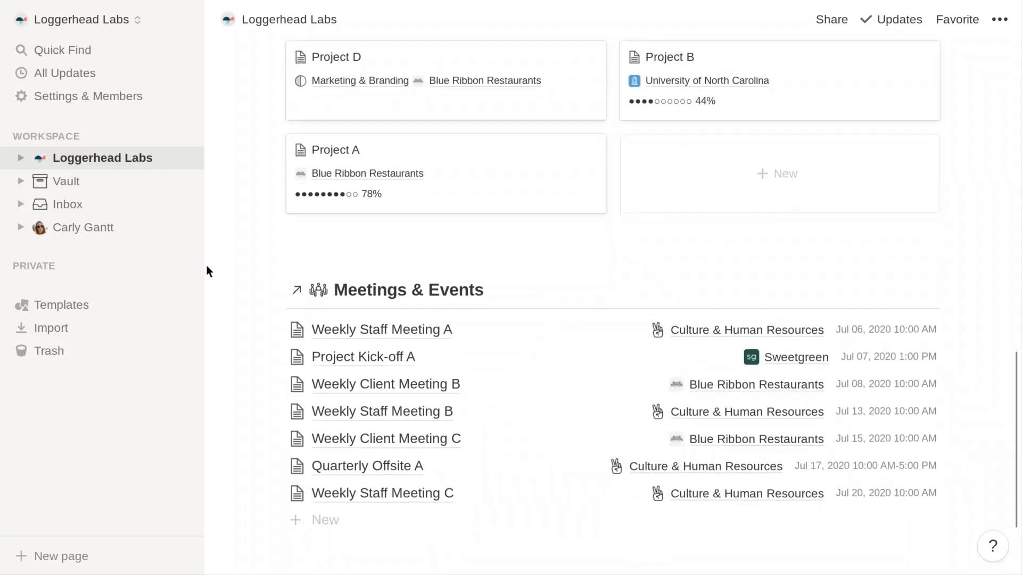
pyautogui.scroll(2, 207, 270)
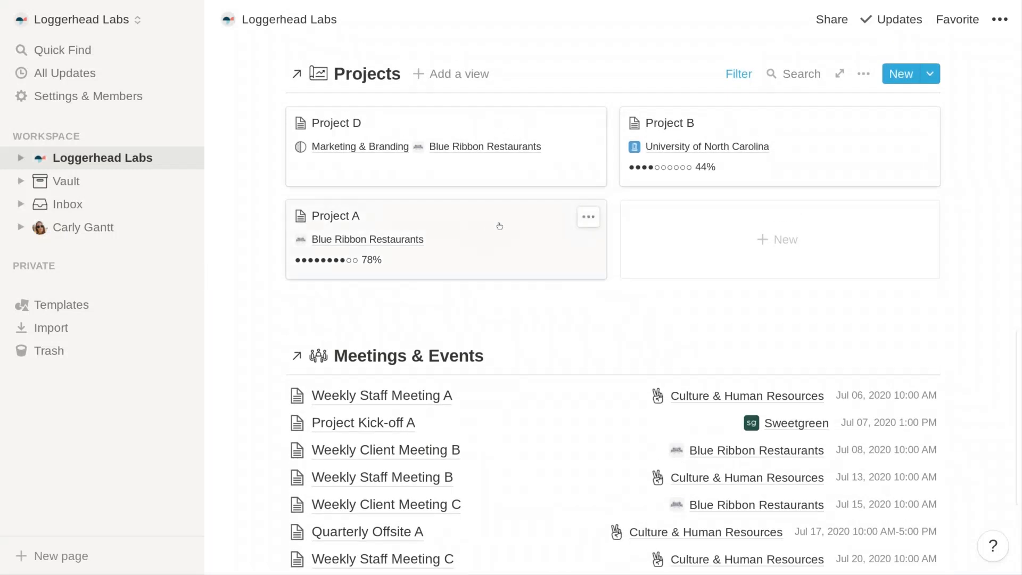
# Step: Open Project A from the Projects section, look through its properties, Resources, Tasks and Notes, and close it
pyautogui.click(499, 226)
pyautogui.scroll(-5, 430, 378)
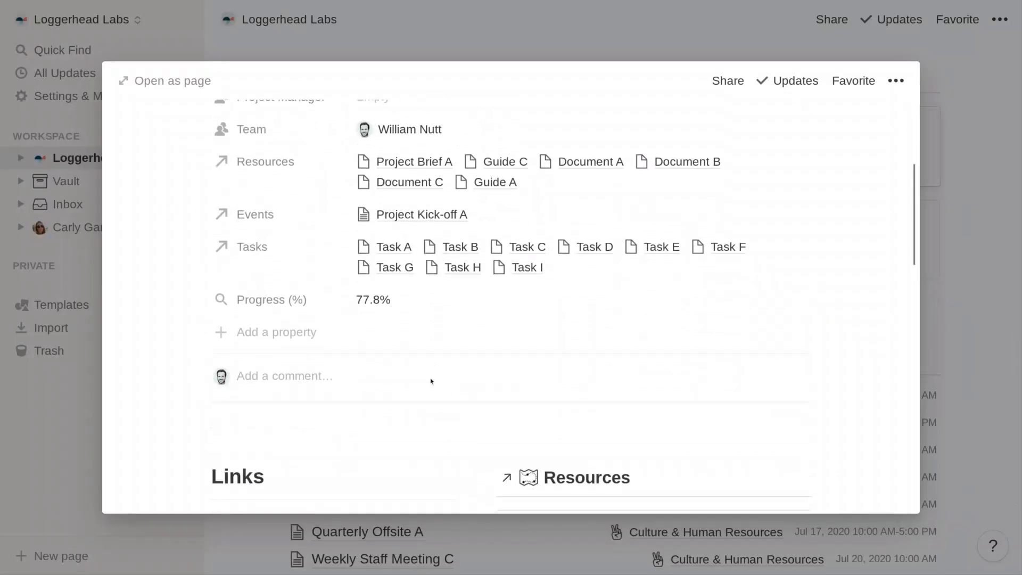
pyautogui.scroll(-9, 430, 378)
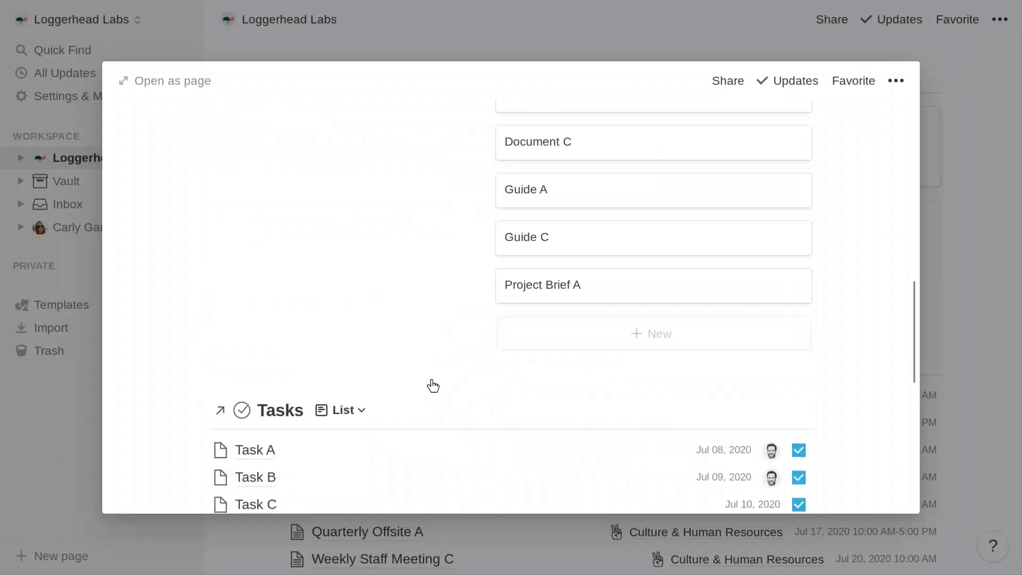
pyautogui.scroll(-7, 433, 386)
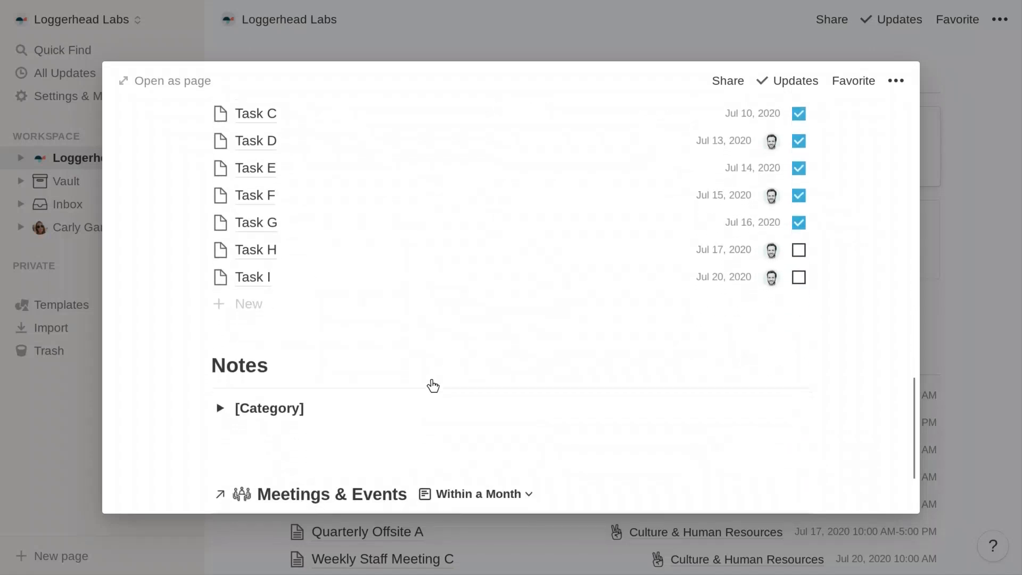
pyautogui.click(425, 43)
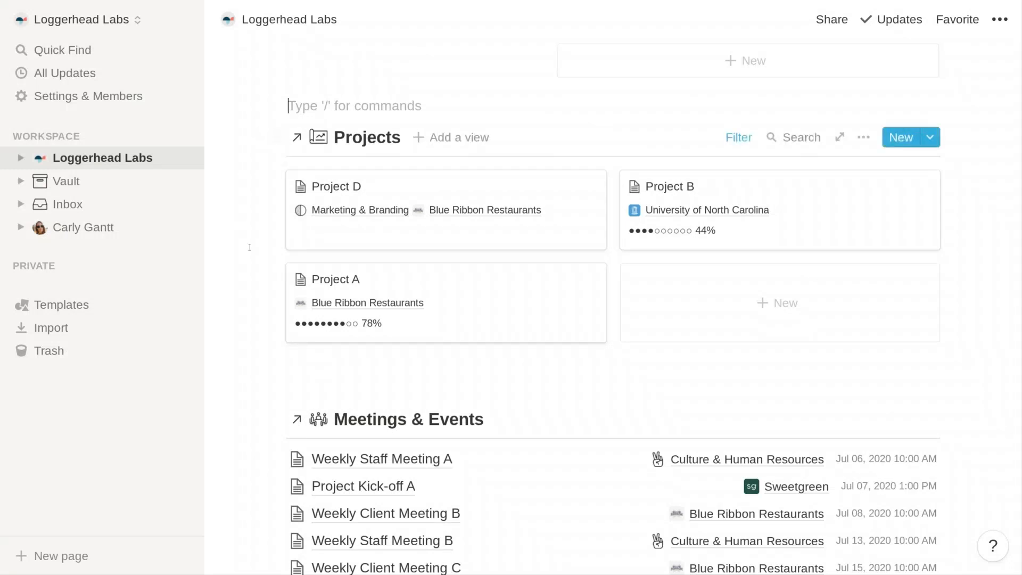
# Step: View the Within a Week filters on the Meetings & Events section and close them
pyautogui.scroll(-5, 249, 247)
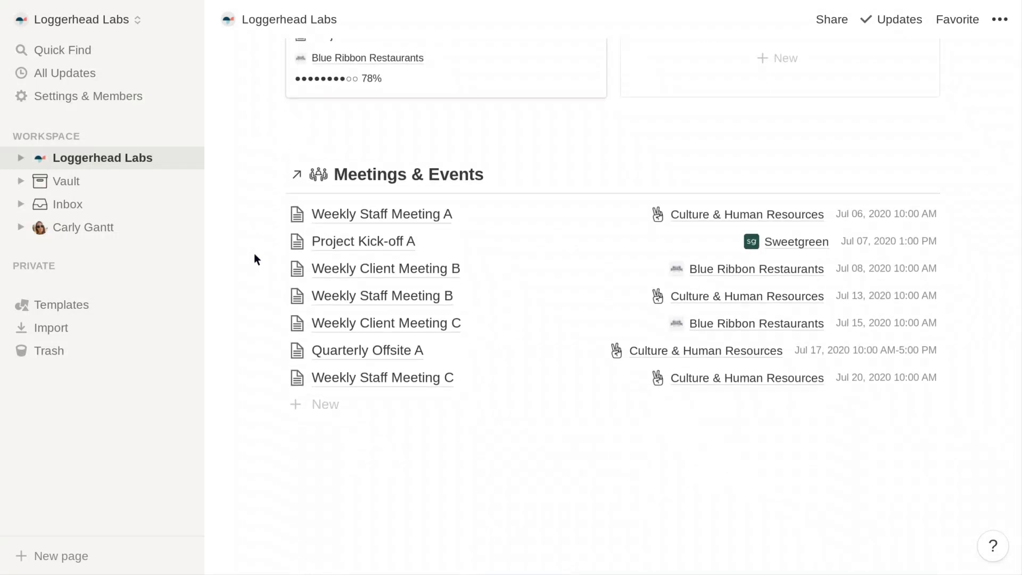
pyautogui.moveTo(515, 192)
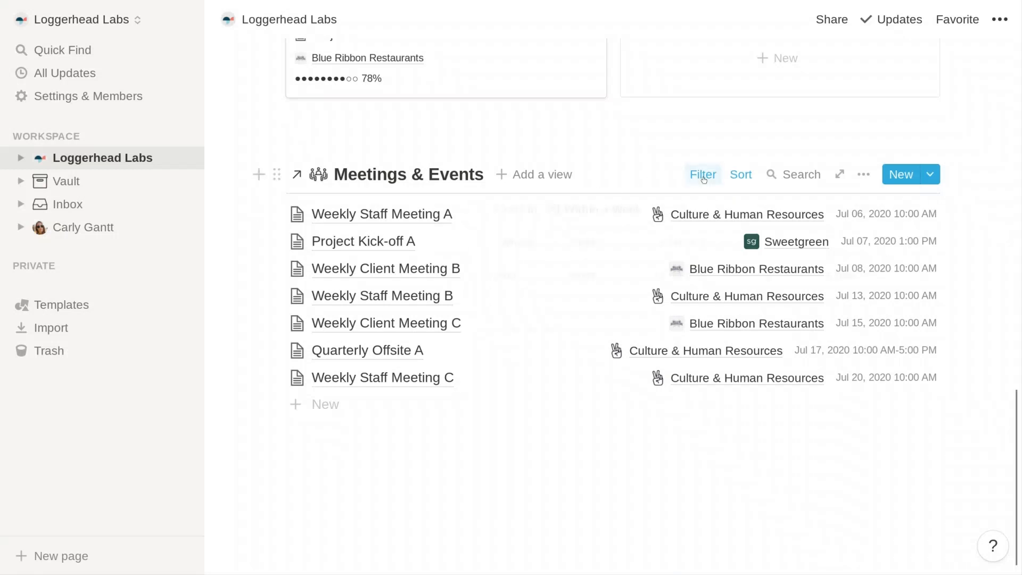
pyautogui.click(703, 177)
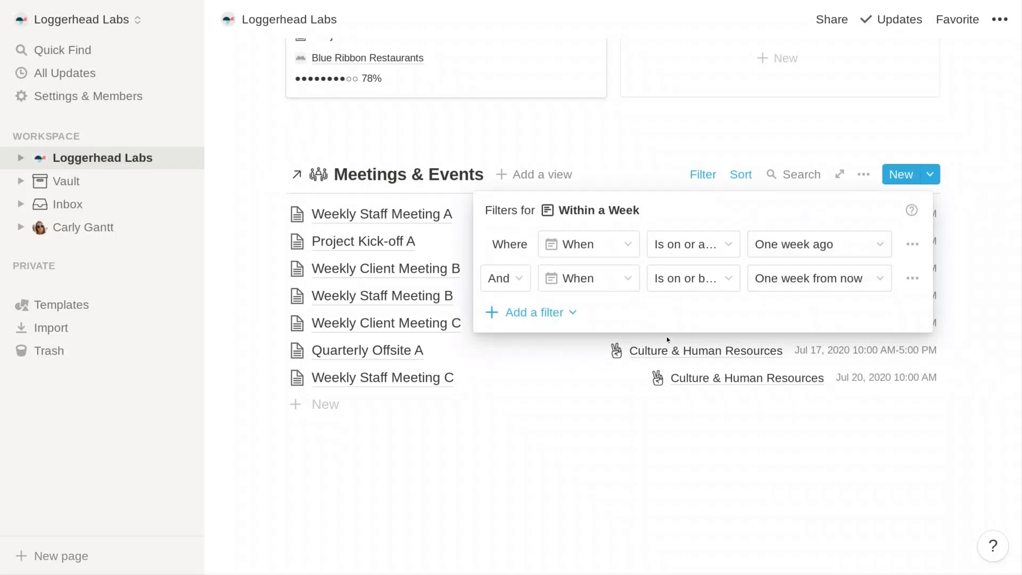
pyautogui.click(257, 315)
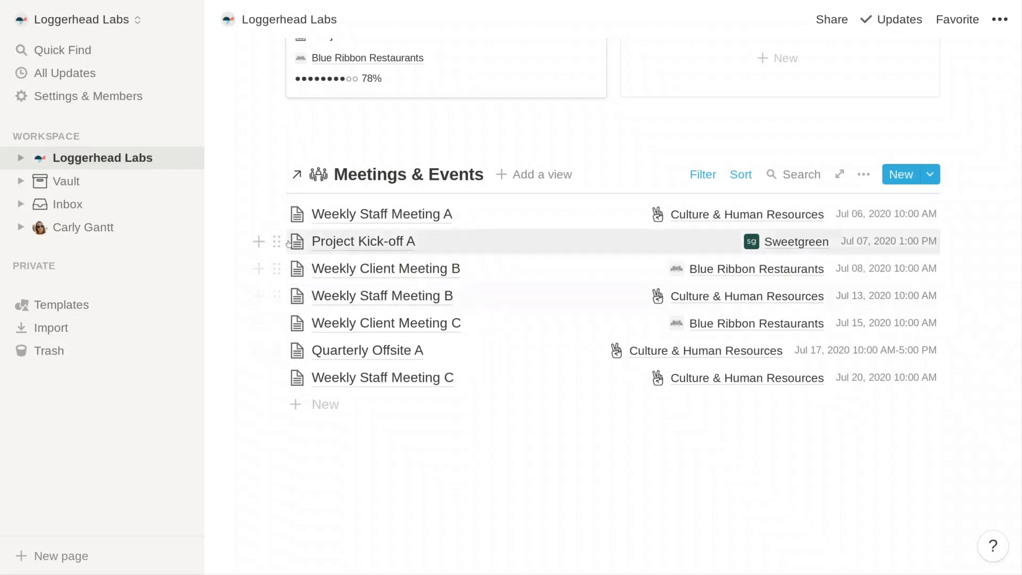
# Step: Go back to the start of Loggerhead Labs, open the team member's personal page and view its Tasks table
pyautogui.scroll(2, 241, 166)
pyautogui.scroll(10, 241, 166)
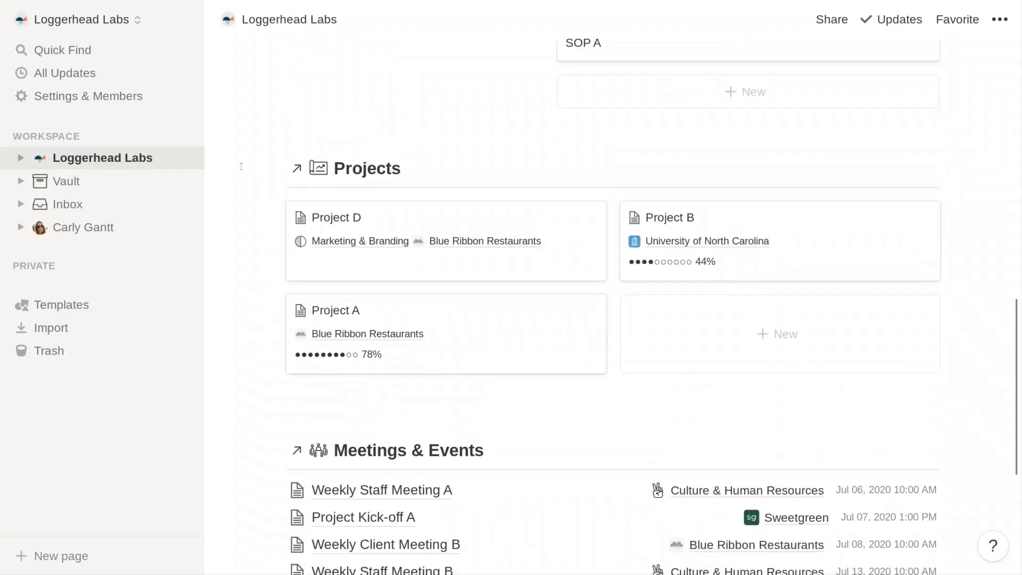
pyautogui.scroll(10, 246, 179)
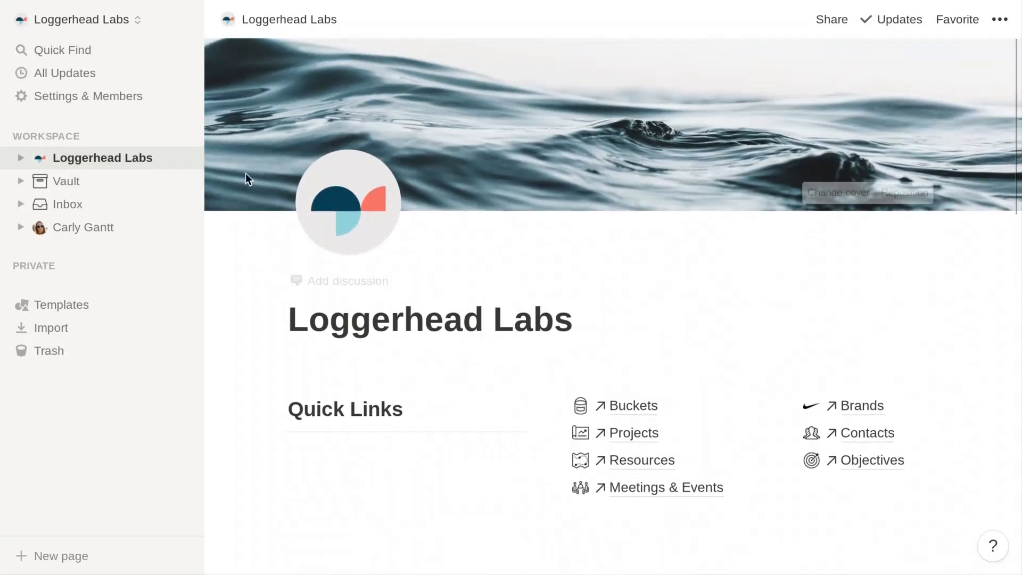
pyautogui.click(68, 229)
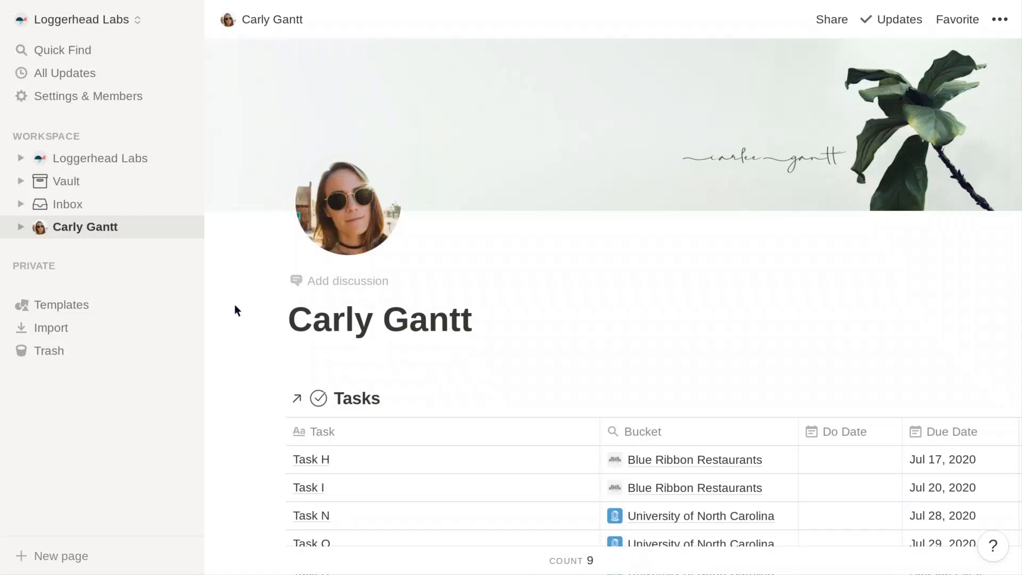
pyautogui.scroll(-1, 234, 305)
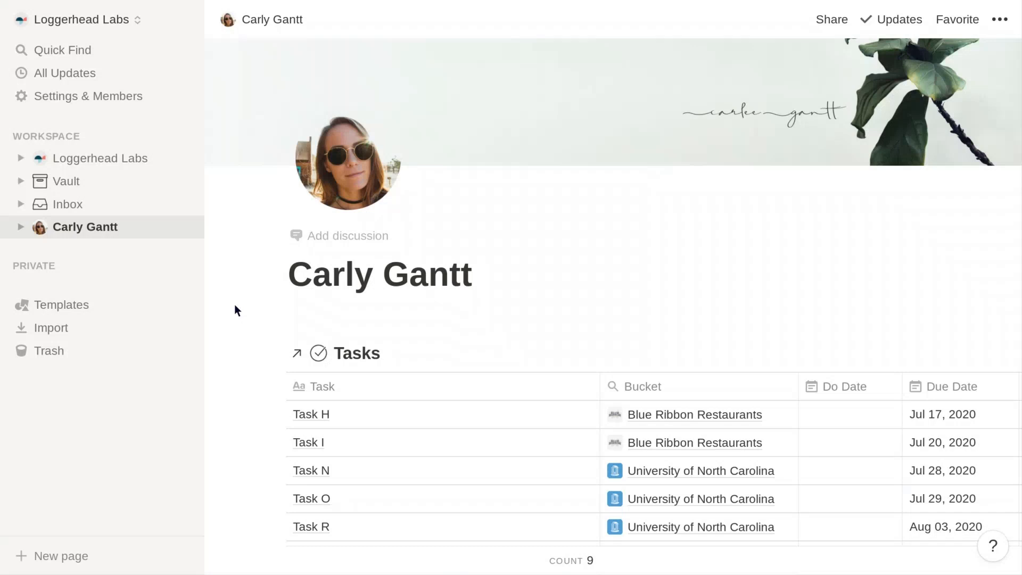
pyautogui.scroll(-3, 234, 305)
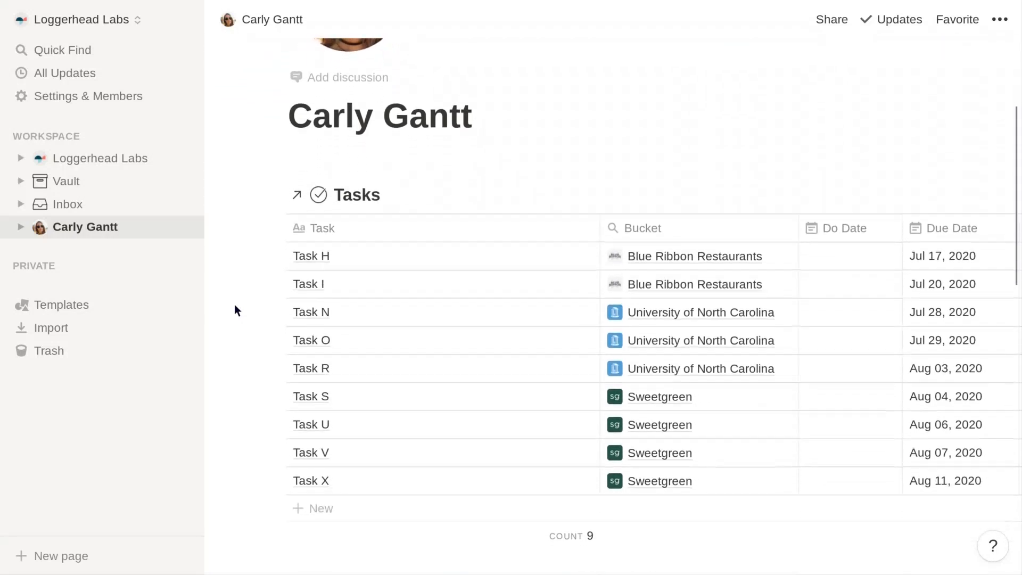
pyautogui.scroll(-1, 234, 305)
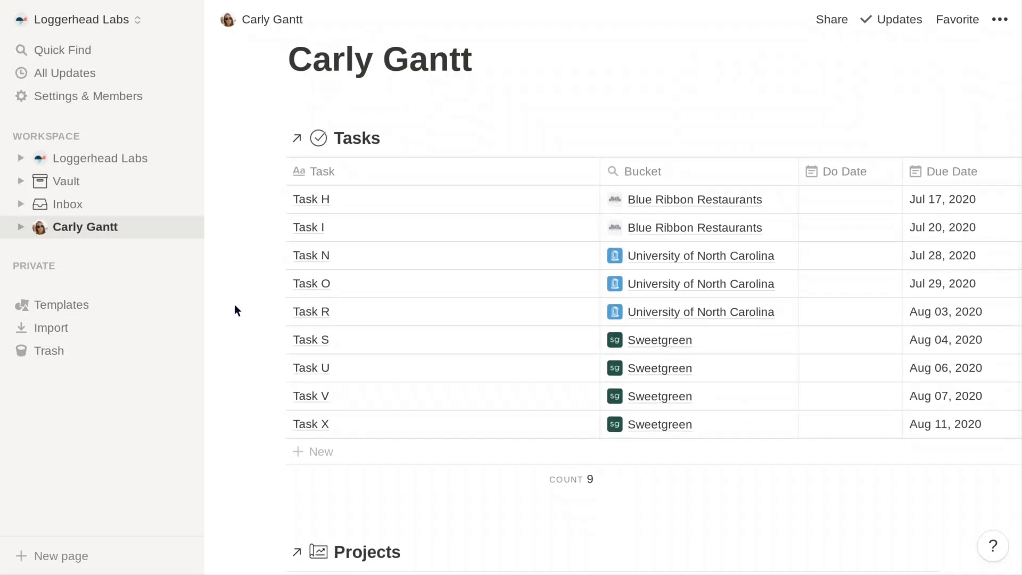
# Step: View the filters on the personal page's Tasks table and close them
pyautogui.scroll(1, 235, 310)
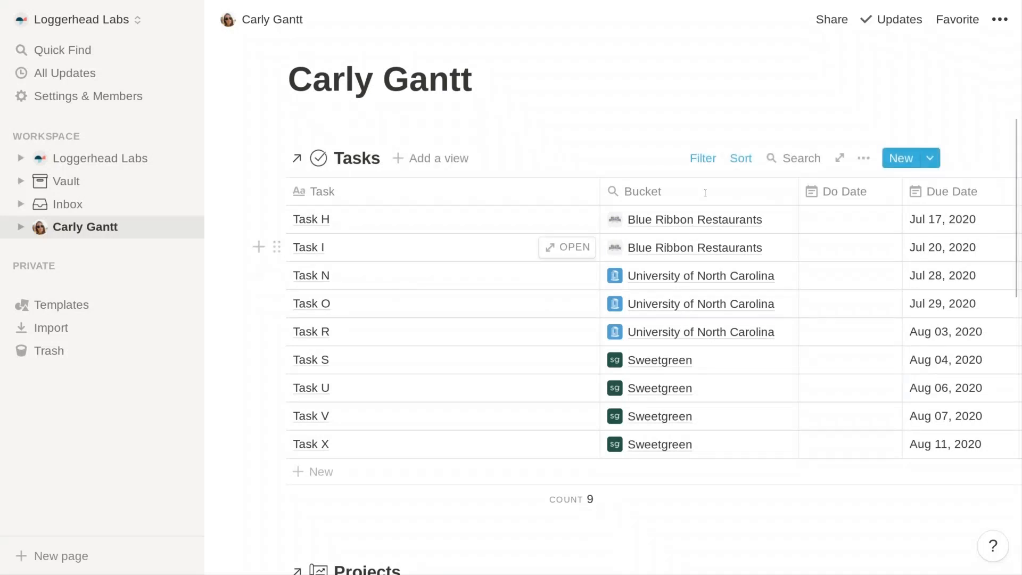
pyautogui.click(706, 159)
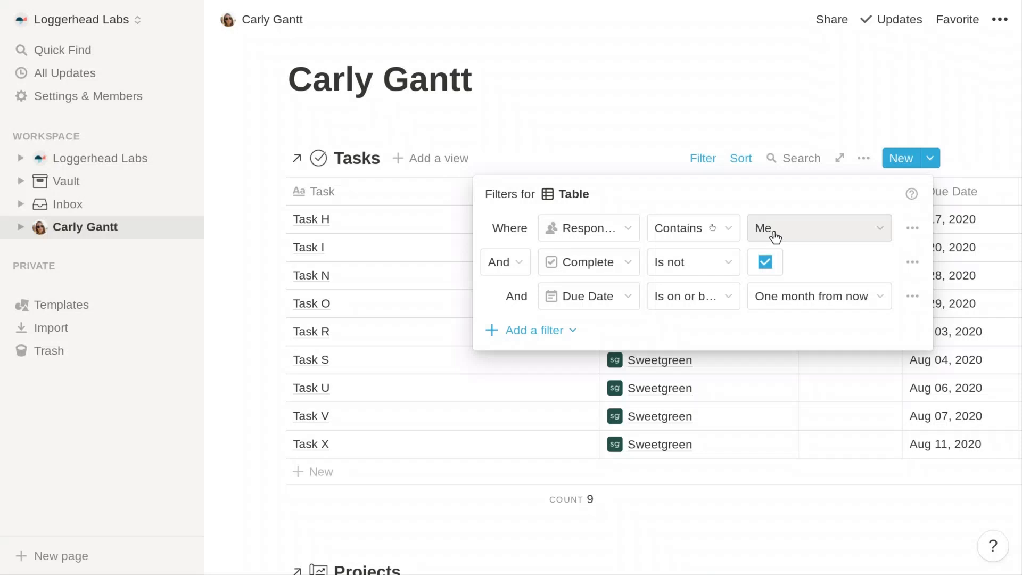
pyautogui.click(240, 272)
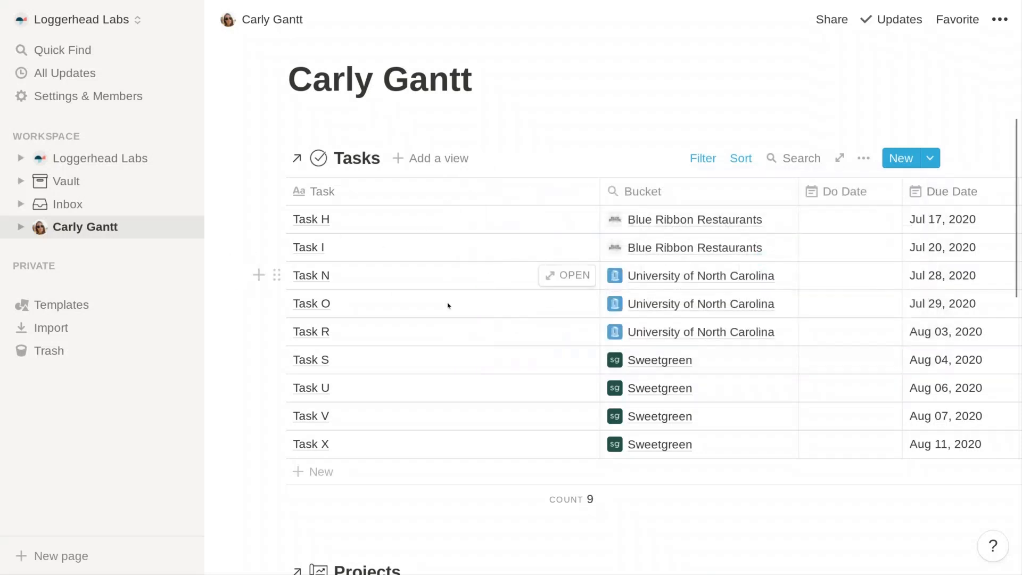
# Step: Look through the Tasks table's columns from Task and Bucket across to Do Date, Due Date and Complete, and return to the first column
pyautogui.hscroll(2, 496, 323)
pyautogui.hscroll(5, 496, 322)
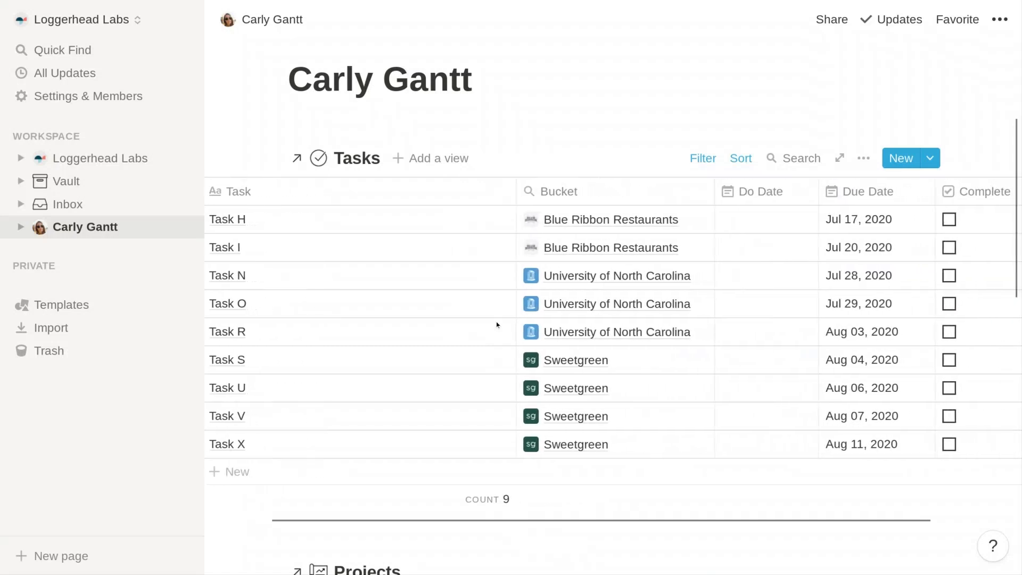
pyautogui.hscroll(-3, 497, 325)
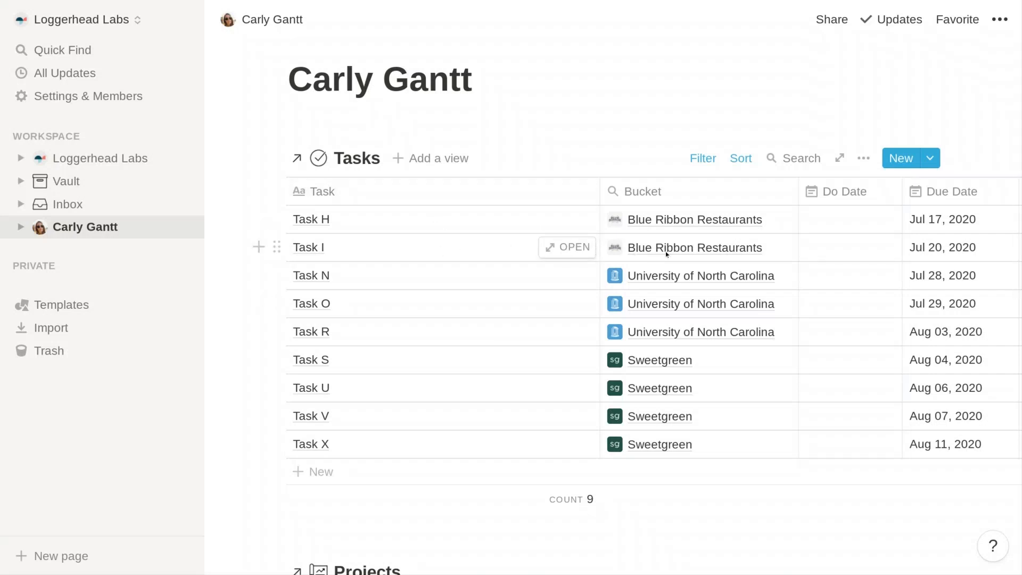
pyautogui.hscroll(5, 666, 251)
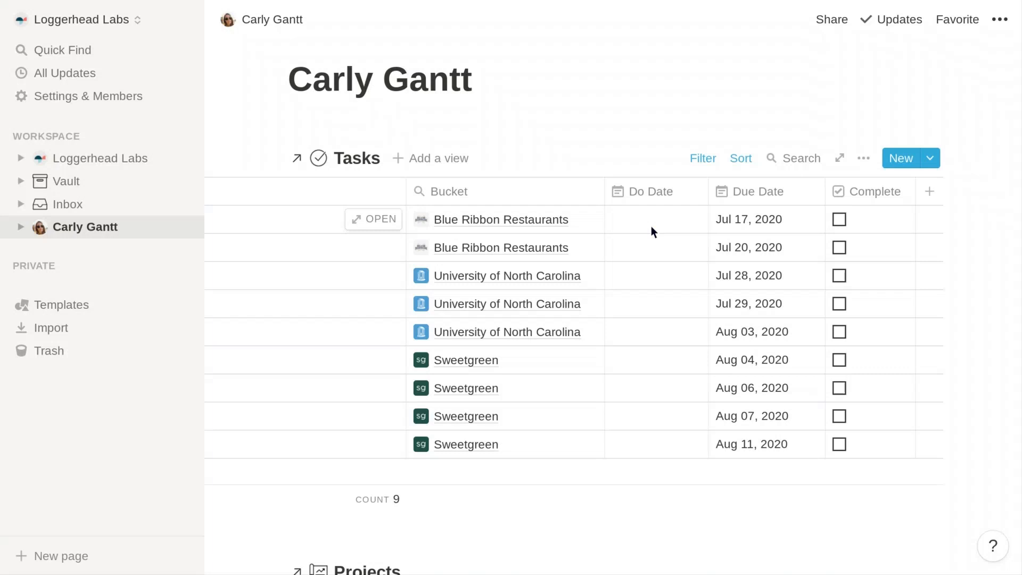
pyautogui.hscroll(-1, 650, 226)
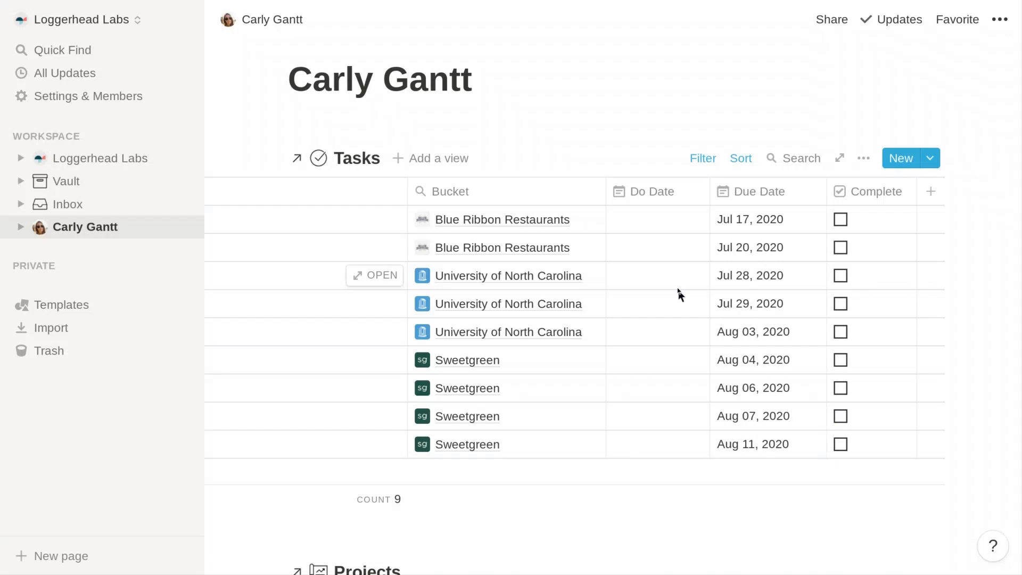
pyautogui.hscroll(-1, 678, 290)
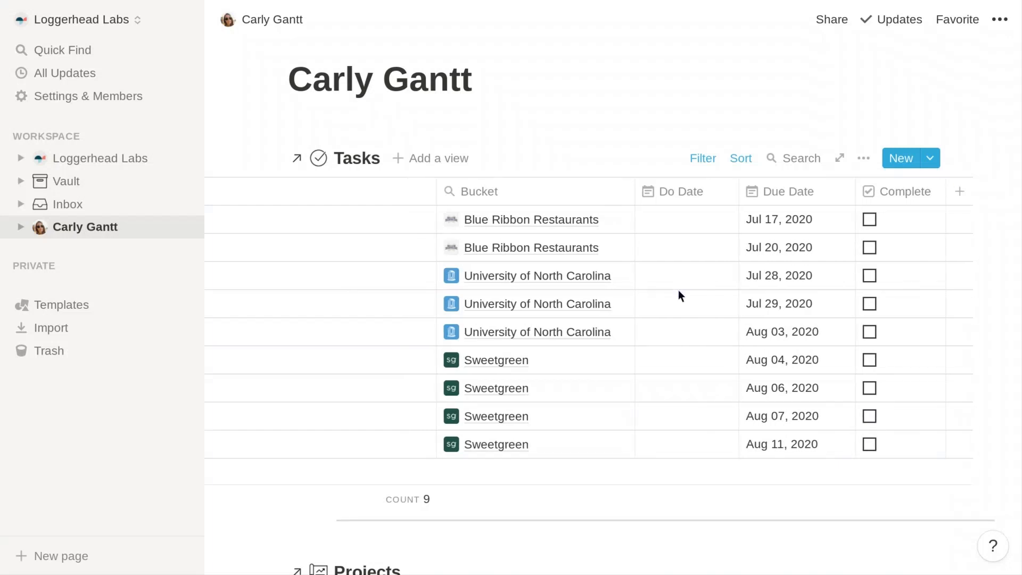
pyautogui.hscroll(-5, 679, 290)
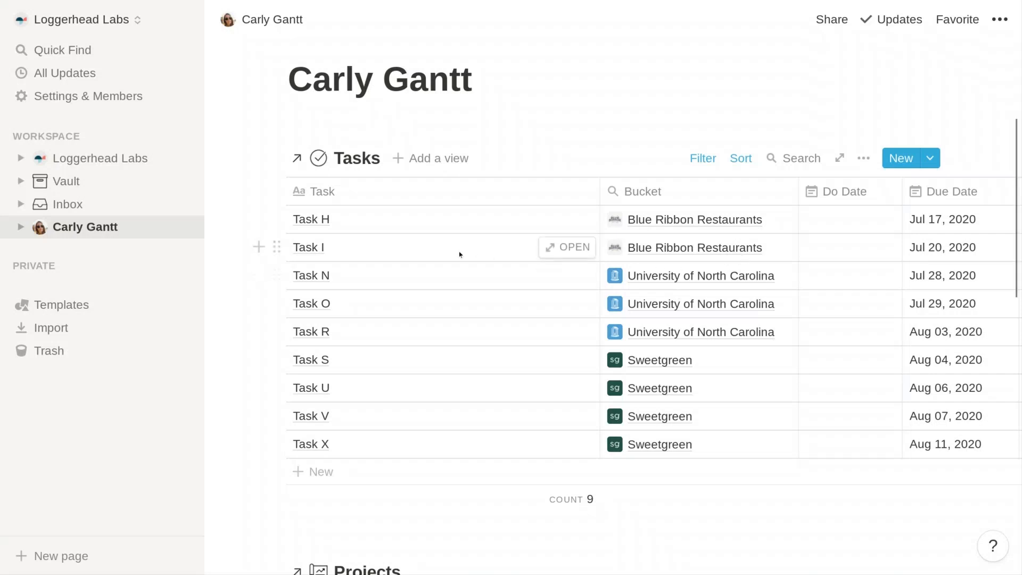
# Step: Go to the personal page's Projects gallery, view its filters and close them
pyautogui.scroll(-3, 219, 272)
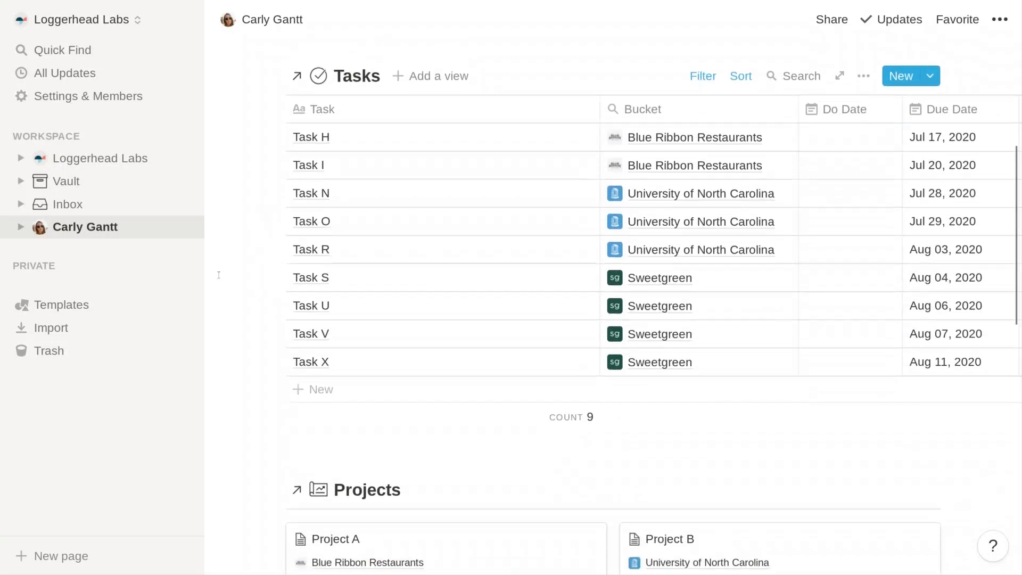
pyautogui.scroll(-5, 224, 282)
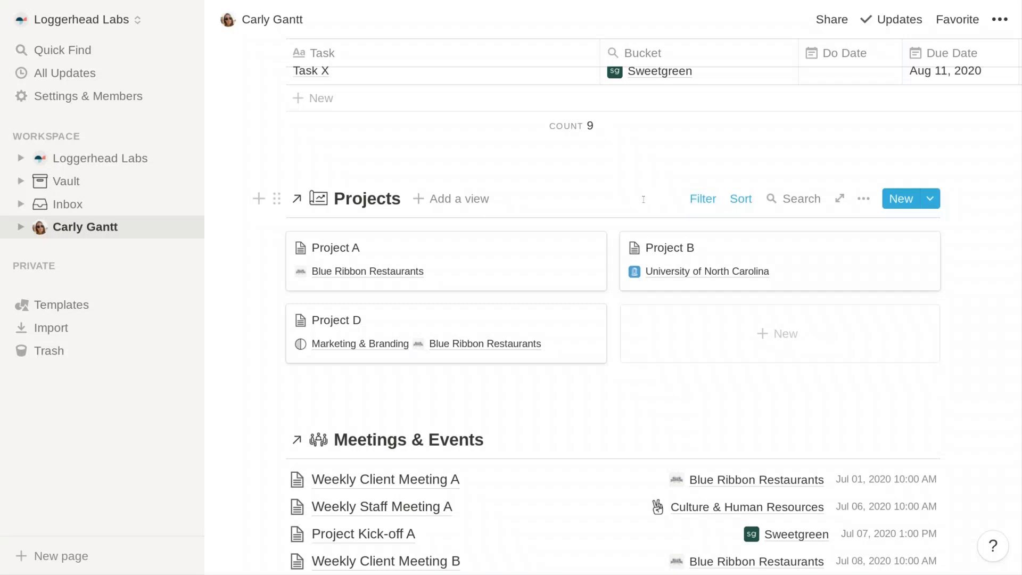
pyautogui.scroll(-2, 643, 200)
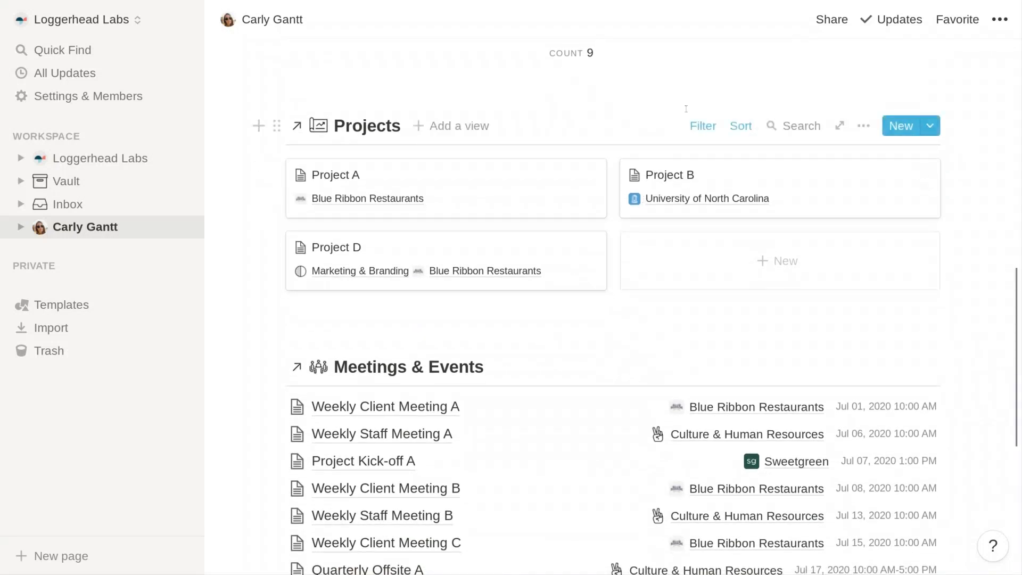
pyautogui.click(701, 127)
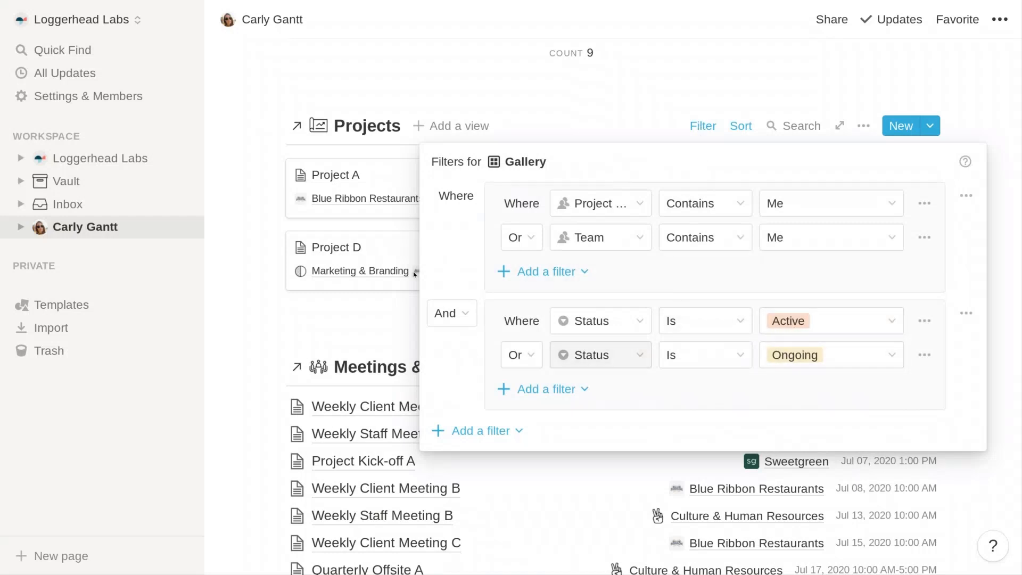
pyautogui.click(258, 288)
# Step: Go to the personal page's Meetings & Events list, view the Within Two Months filters and close them
pyautogui.scroll(-5, 258, 289)
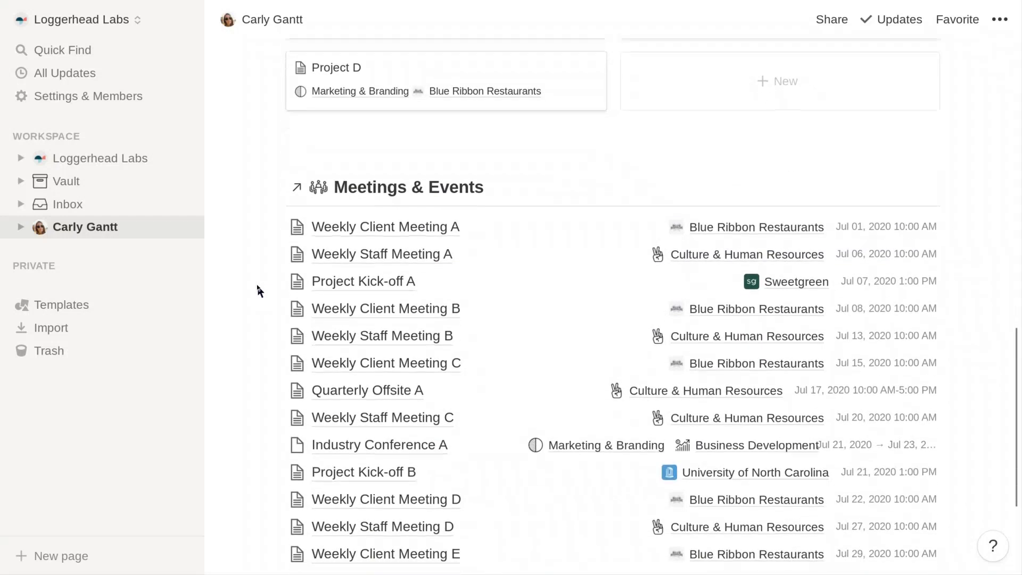
pyautogui.scroll(-1, 260, 290)
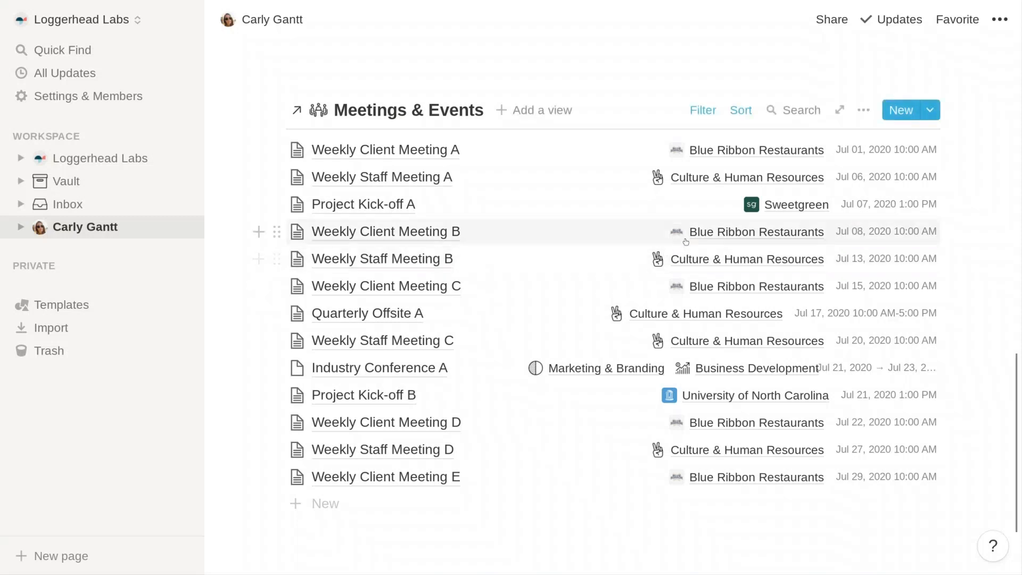
pyautogui.click(703, 110)
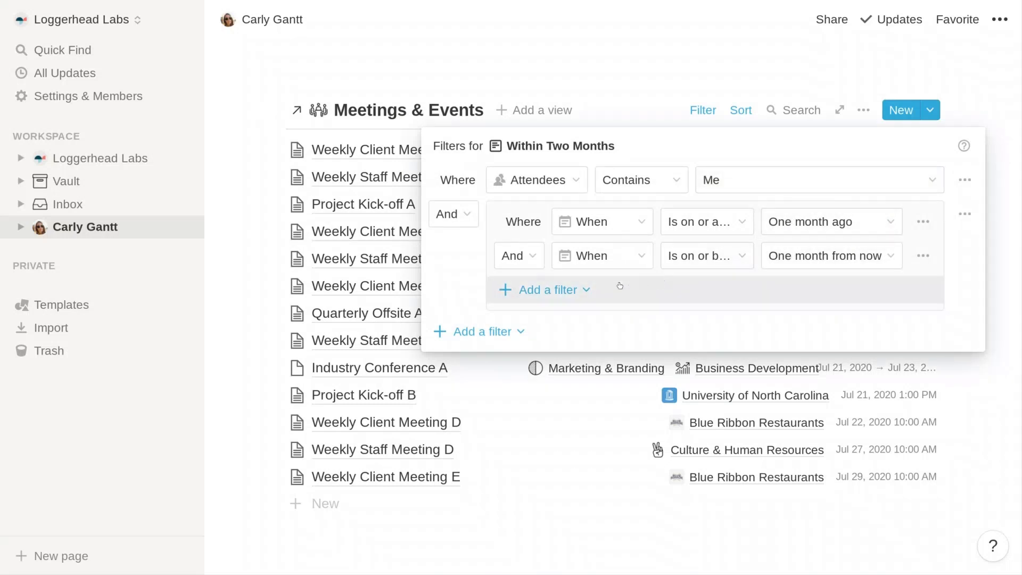
pyautogui.click(229, 285)
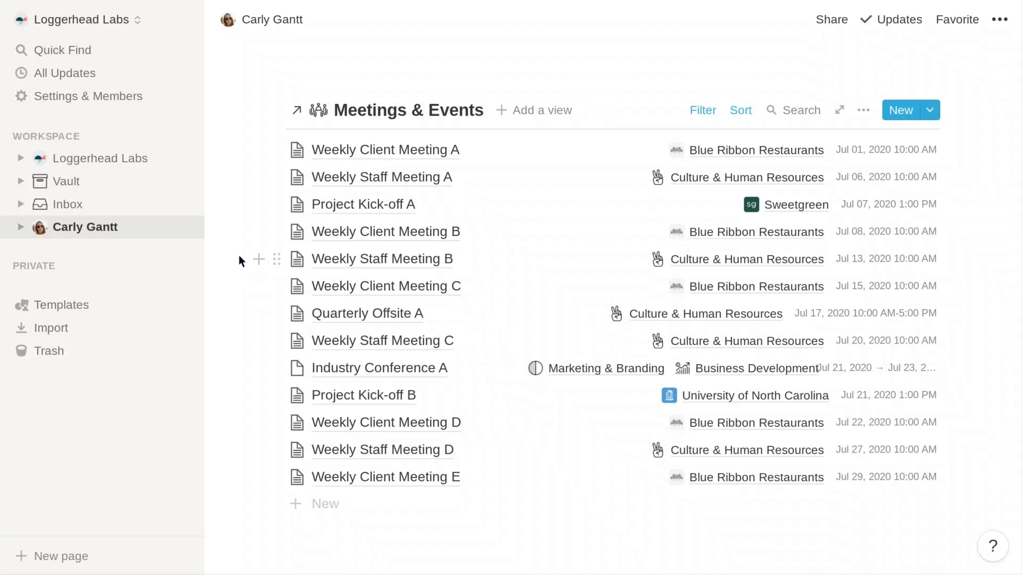
# Step: Open the Inbox page to view its to-do list, and return to the Loggerhead Labs page
pyautogui.scroll(5, 238, 254)
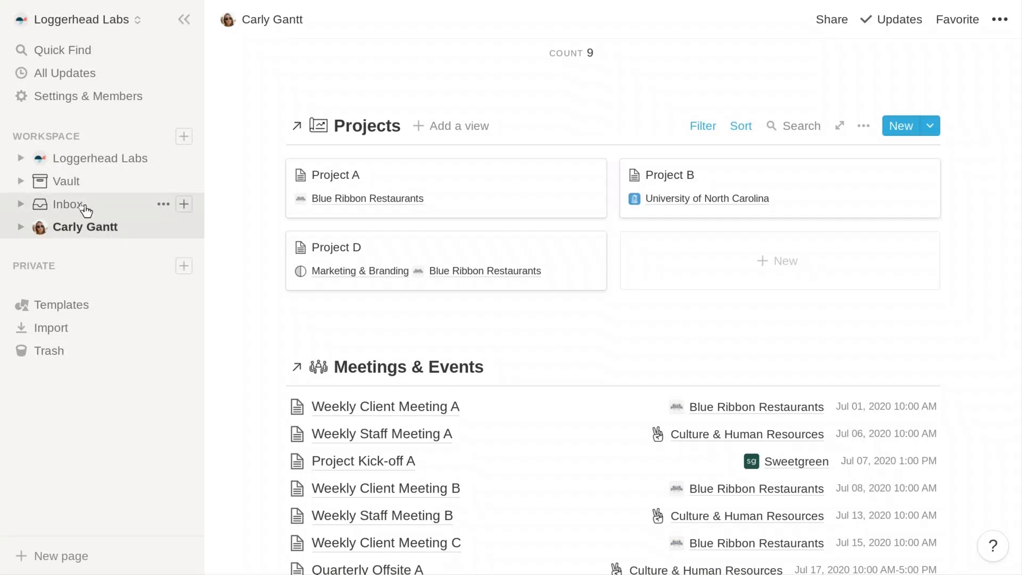
pyautogui.click(84, 205)
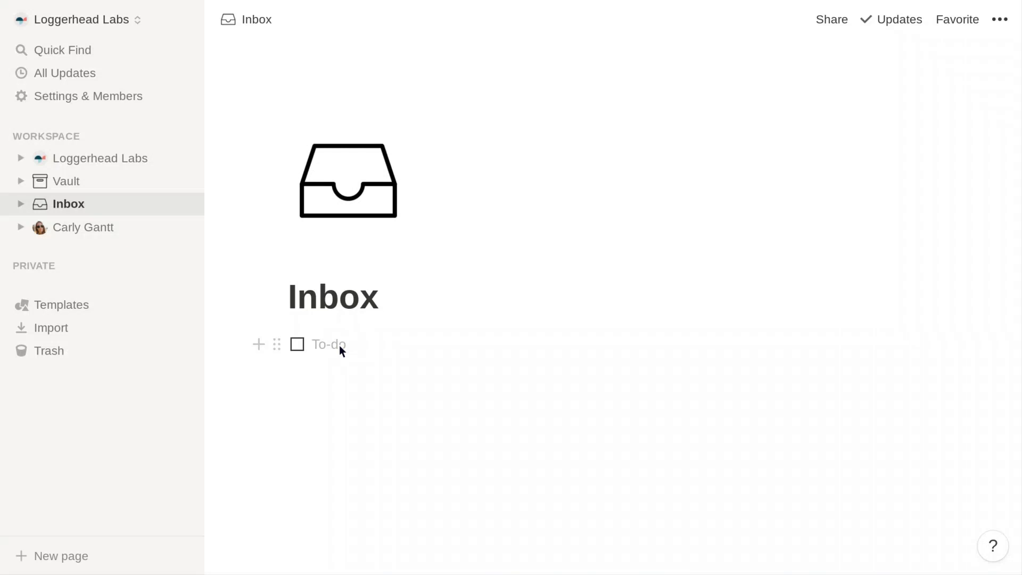
pyautogui.click(120, 158)
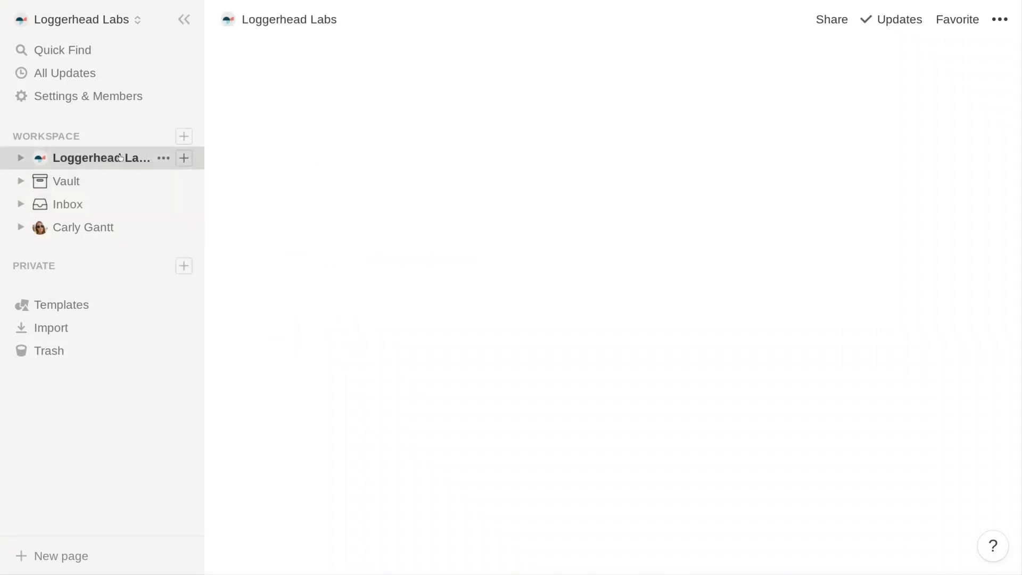